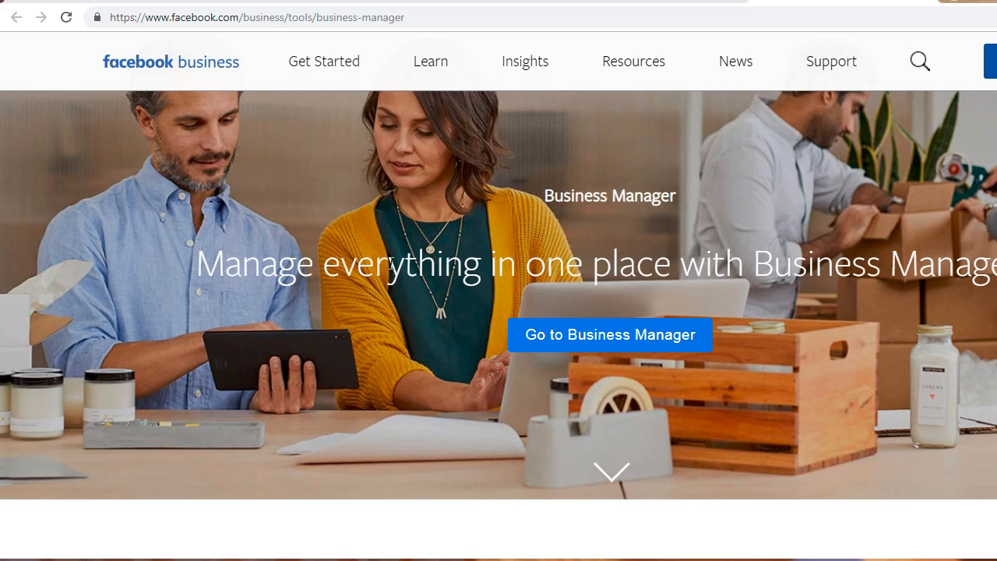
# Read the Business Manager overview page, covering account activity, access management, ad creation and business security
pyautogui.scroll(-5, 390, 264)
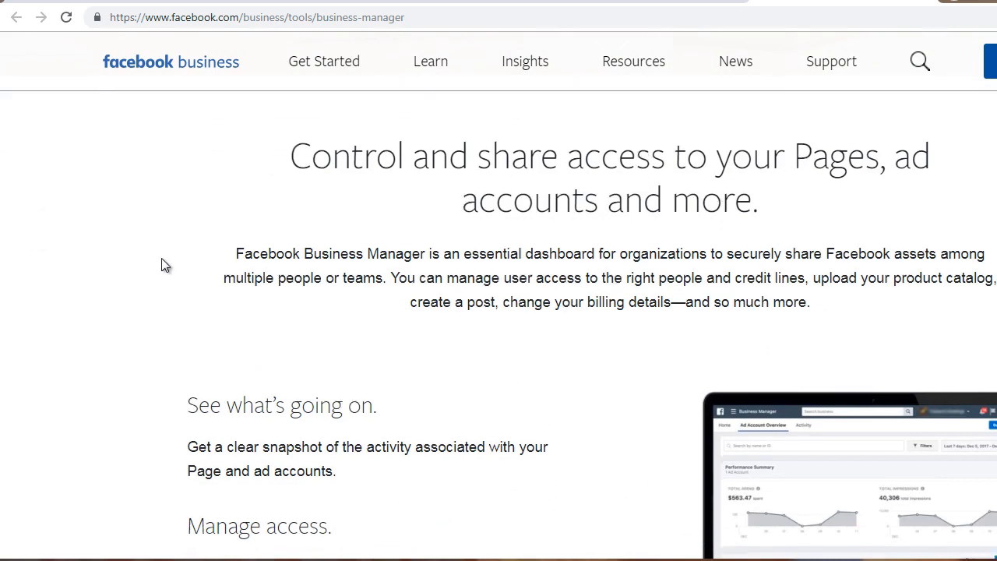
pyautogui.scroll(-3, 162, 265)
pyautogui.scroll(-1, 162, 263)
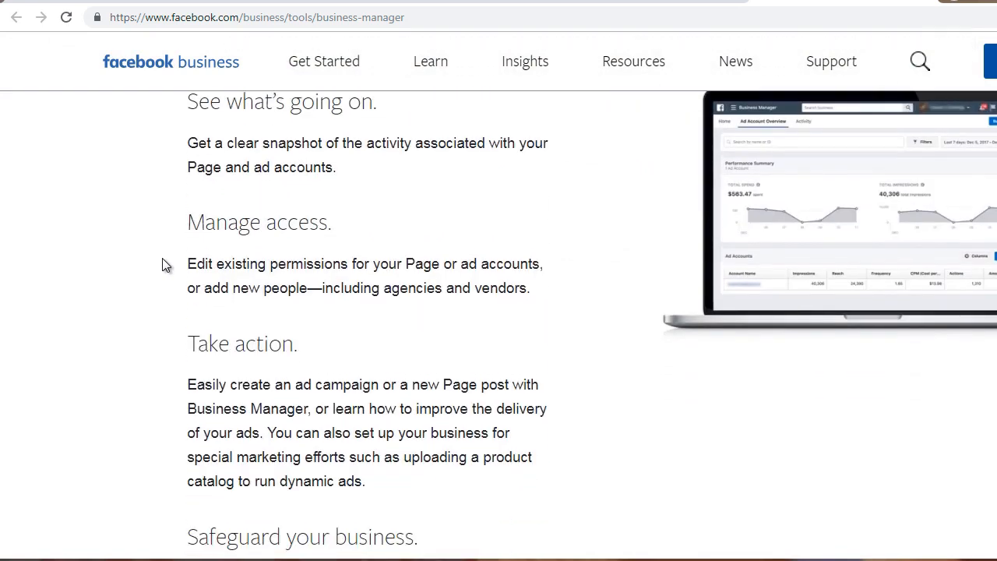
pyautogui.scroll(1, 163, 264)
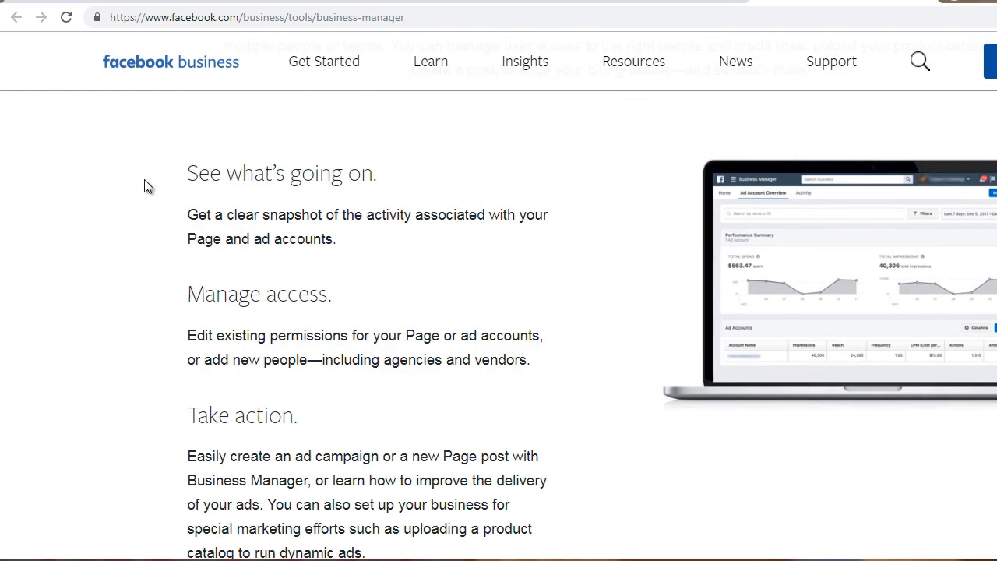
pyautogui.scroll(-1, 163, 184)
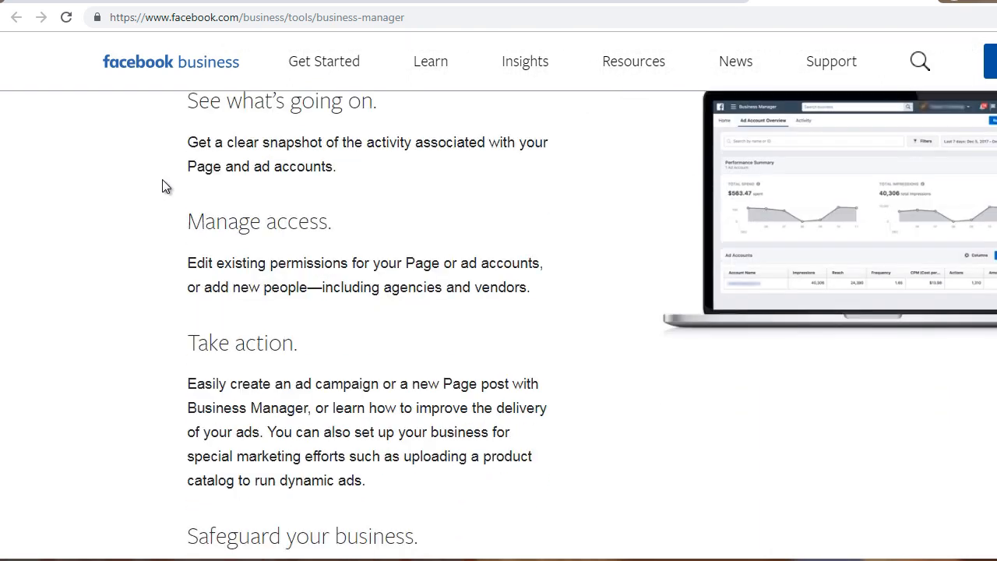
pyautogui.moveTo(257, 261); pyautogui.dragTo(413, 255)
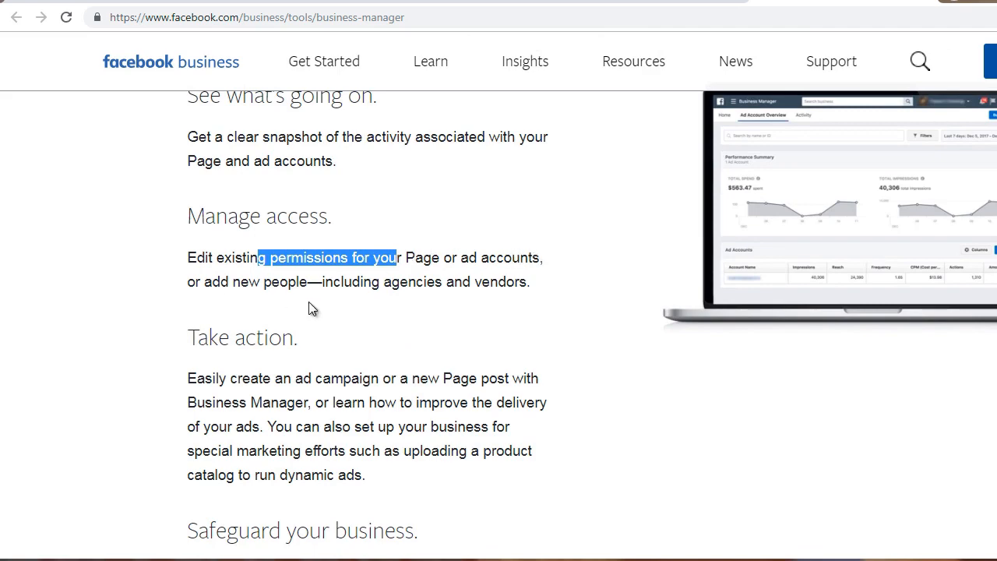
pyautogui.scroll(-1, 195, 302)
pyautogui.scroll(-2, 196, 303)
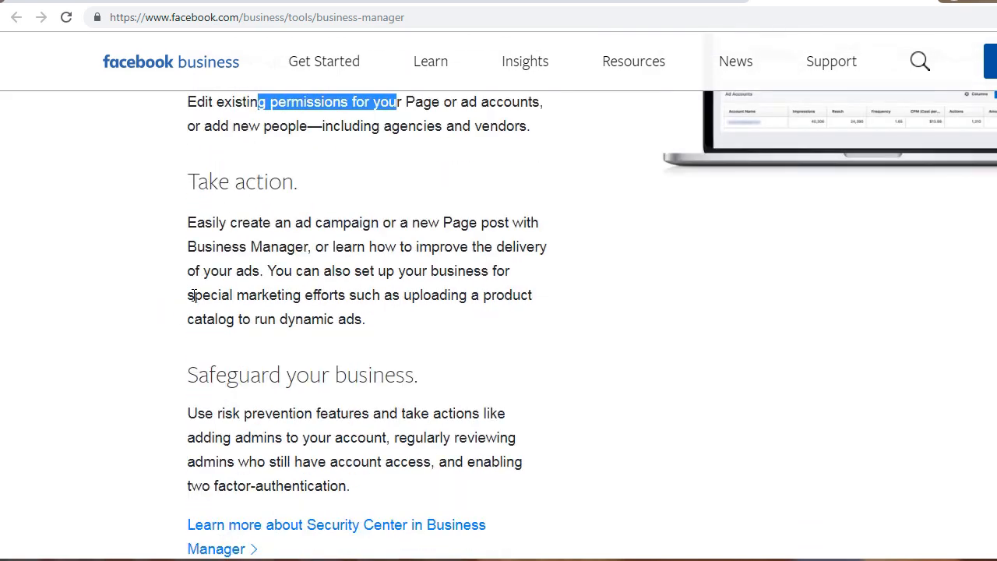
pyautogui.scroll(-1, 191, 295)
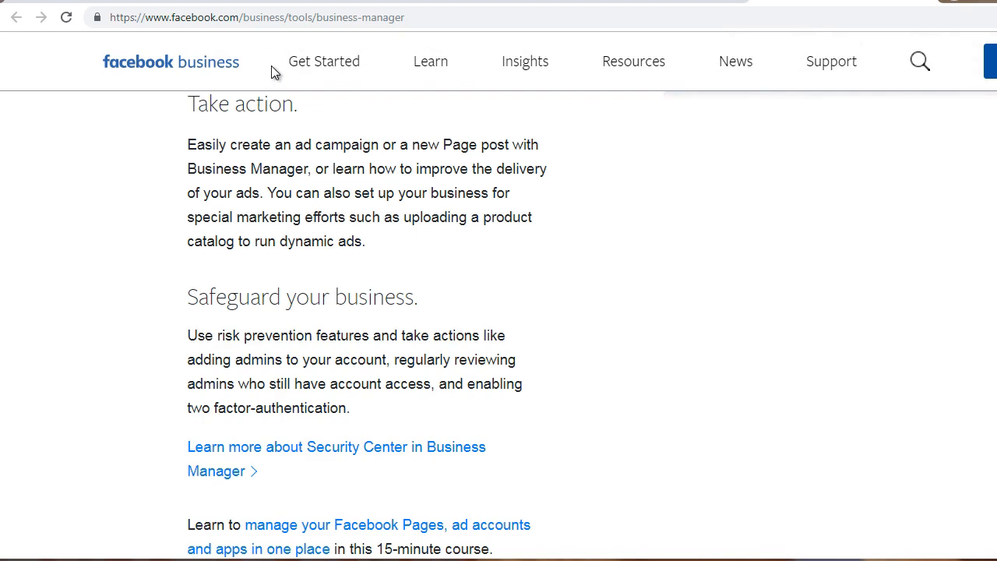
# Switch to the Create Your Business Manager Account form and examine its business name, personal name and business email fields
pyautogui.click(644, 3)
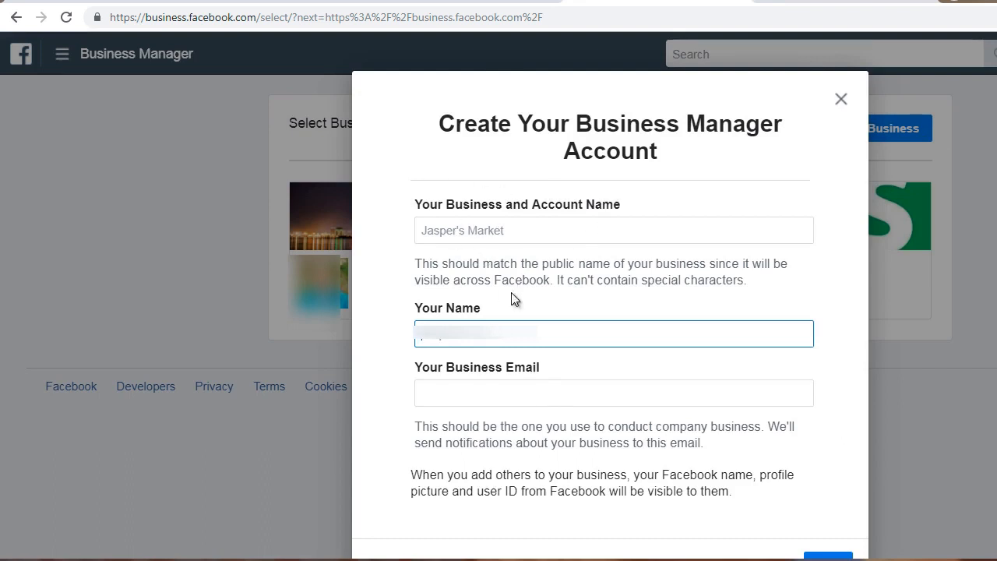
pyautogui.scroll(-1, 406, 412)
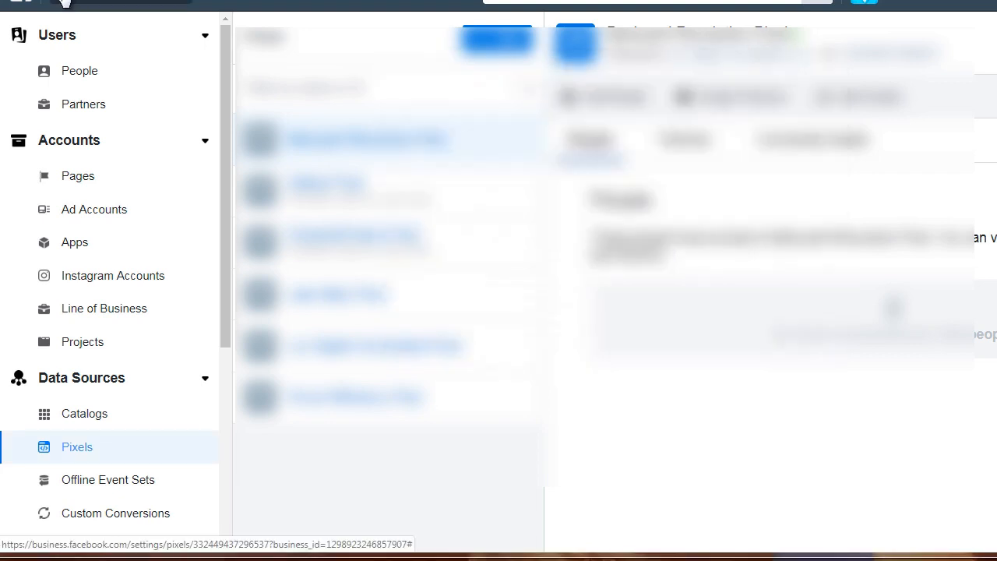
# Go to the Pixels page of Events Manager and start adding a Facebook Pixel as a new data source
pyautogui.click(65, 2)
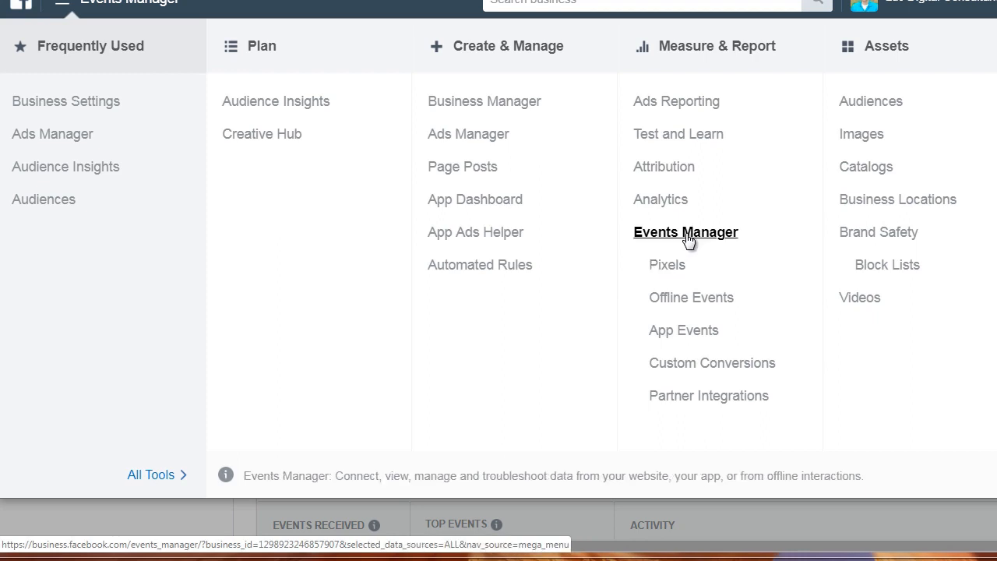
pyautogui.click(659, 266)
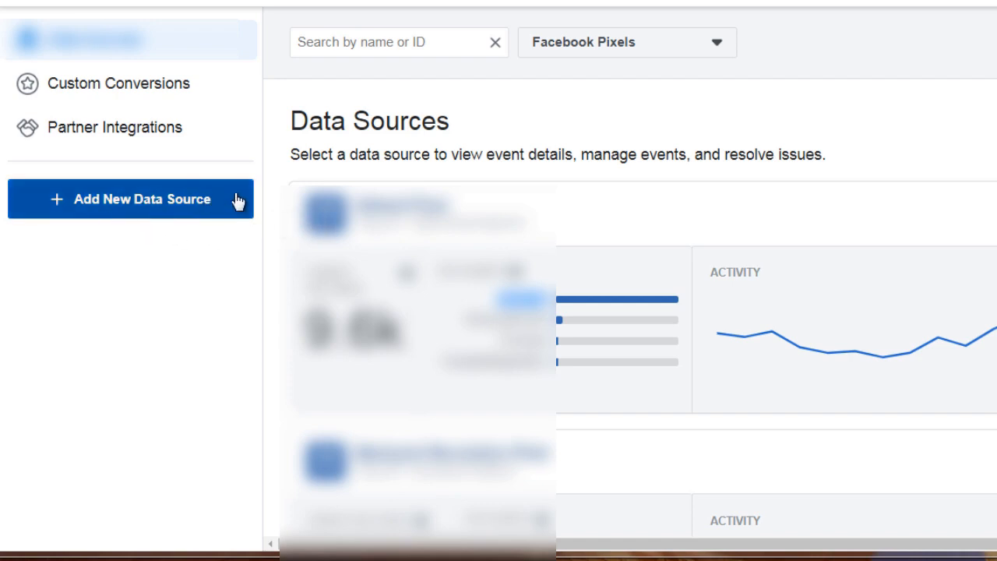
pyautogui.click(134, 217)
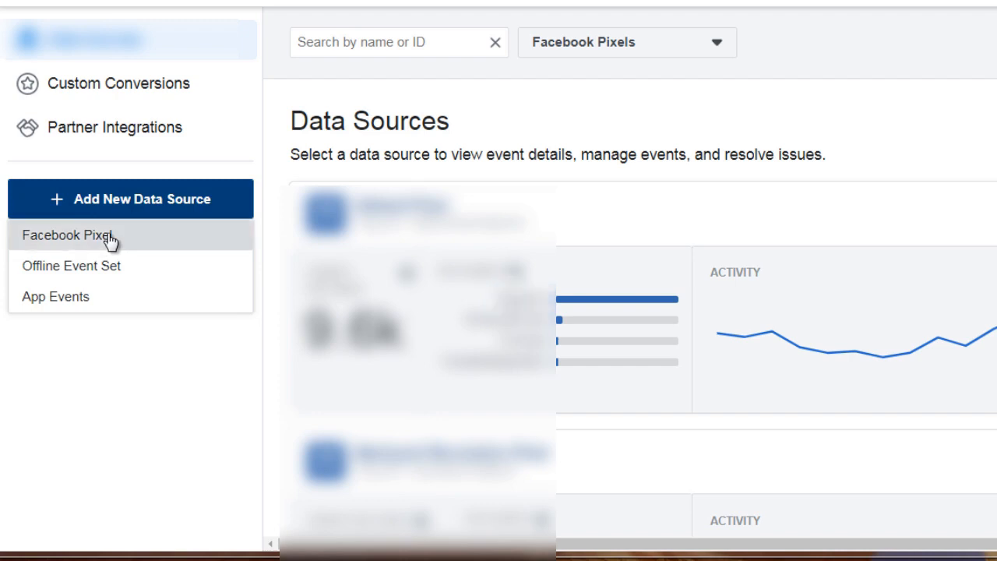
pyautogui.click(111, 243)
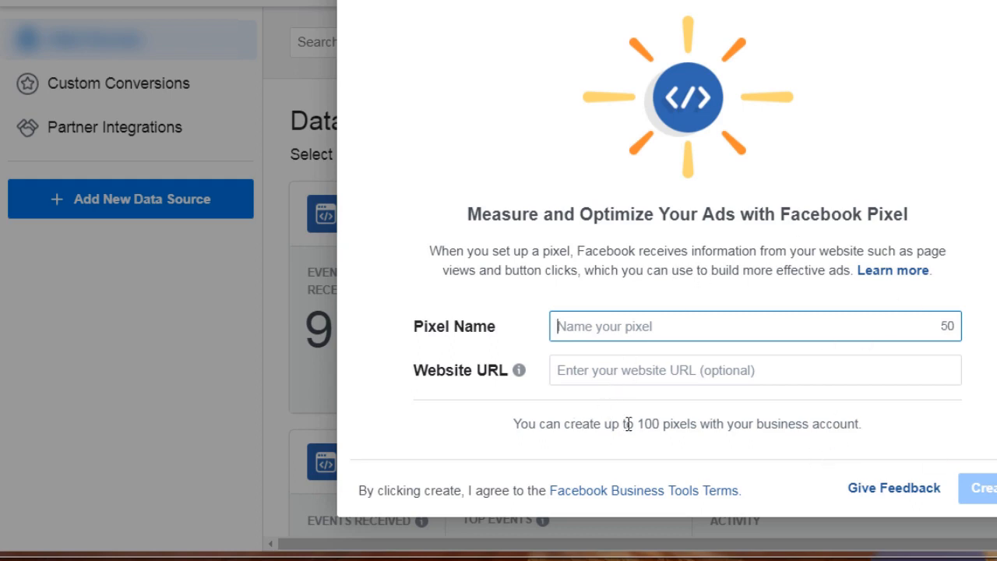
pyautogui.moveTo(640, 423); pyautogui.dragTo(863, 423)
pyautogui.click(831, 421)
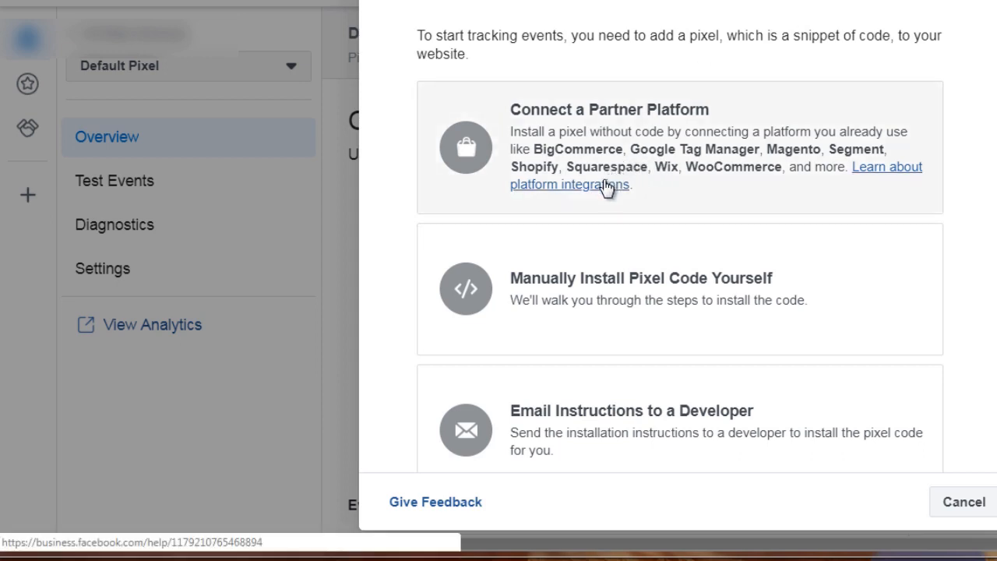
# Compare the pixel installation methods and choose to install the pixel code manually
pyautogui.scroll(-1, 403, 267)
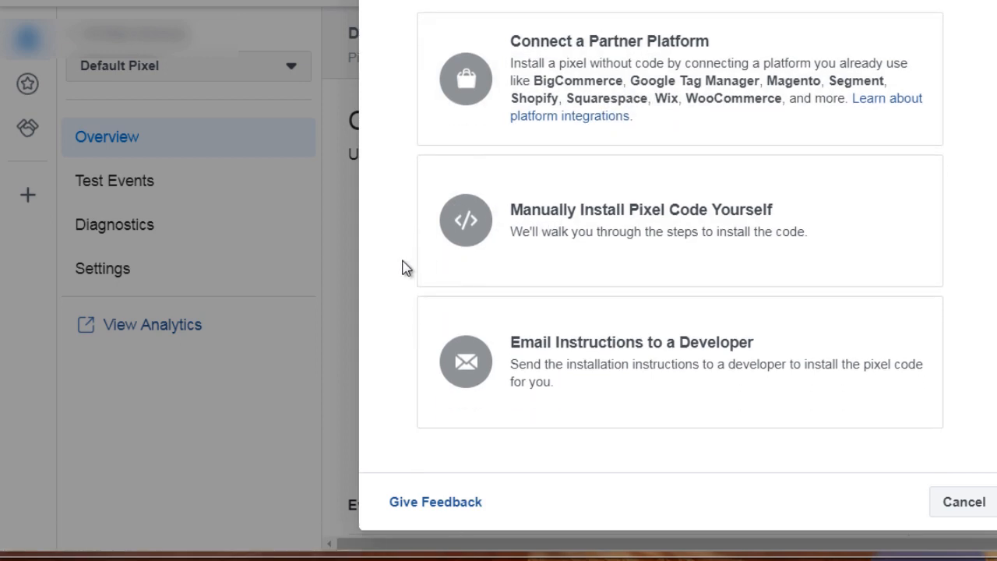
pyautogui.scroll(1, 396, 222)
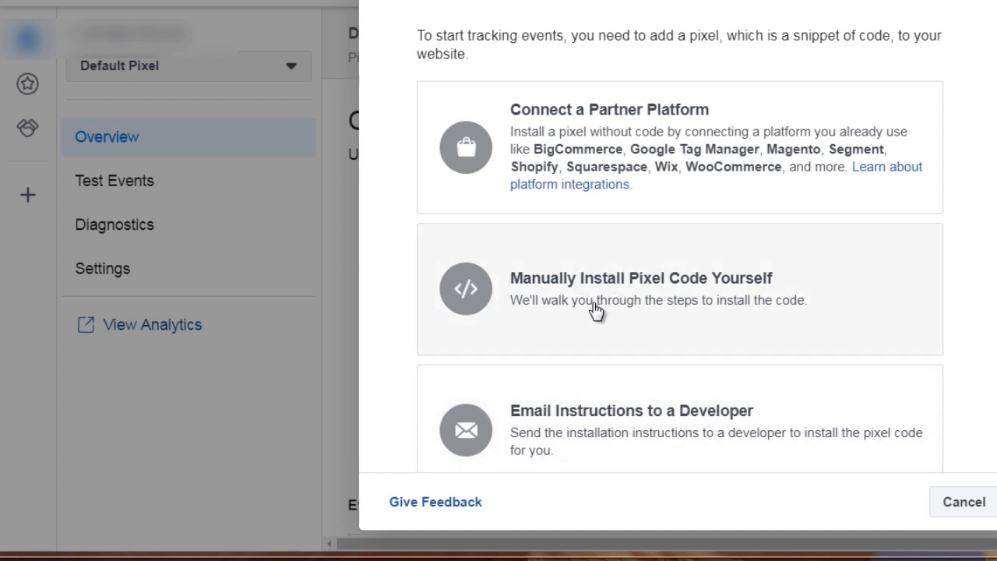
pyautogui.click(594, 303)
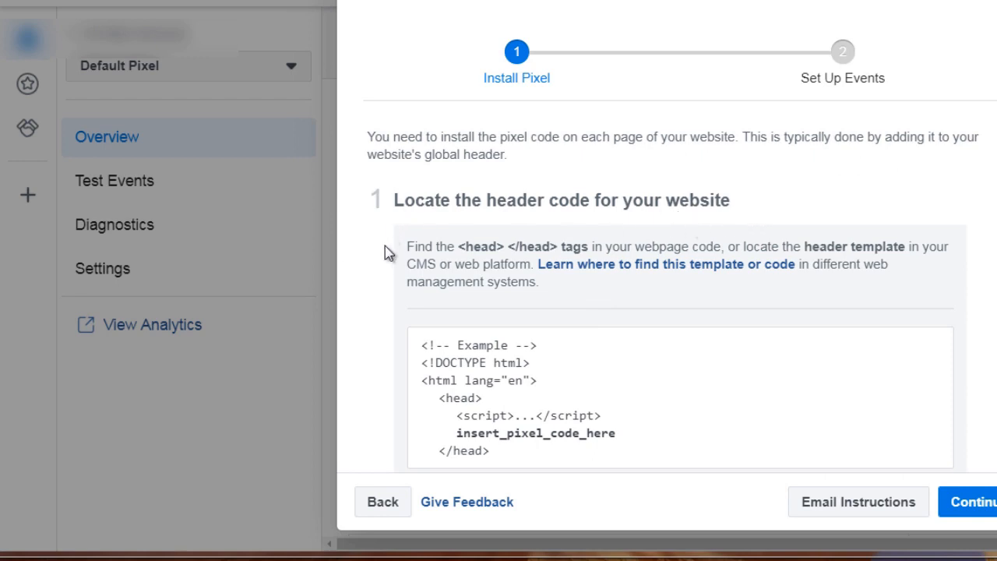
# Copy the entire Facebook pixel code from the website header installation instructions
pyautogui.scroll(-1, 379, 258)
pyautogui.scroll(-1, 379, 258)
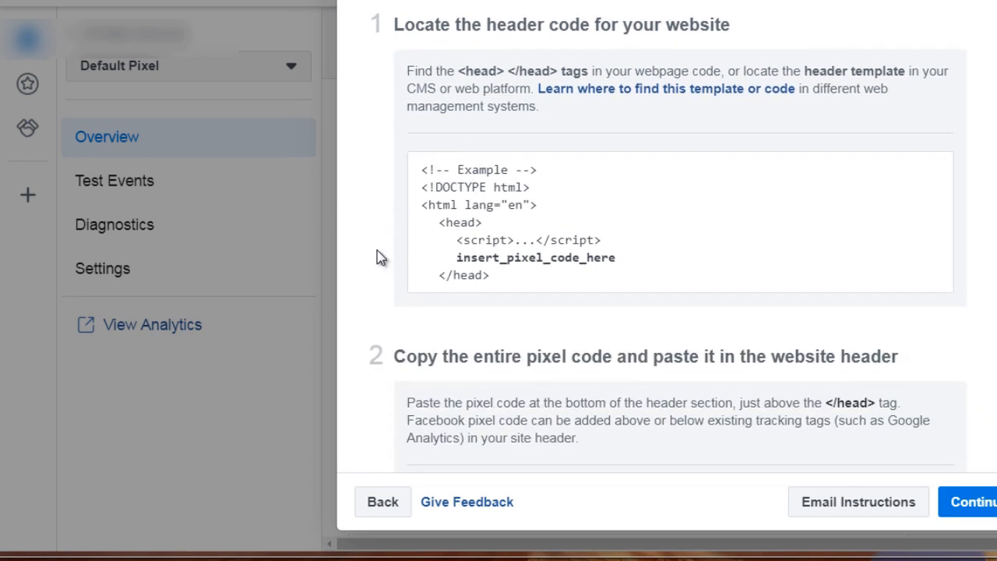
pyautogui.scroll(-1, 389, 281)
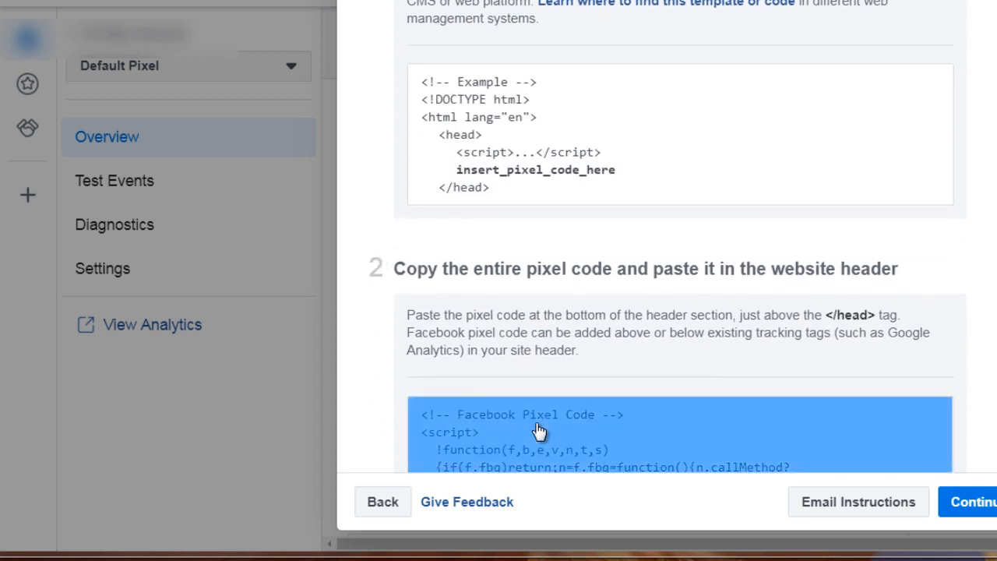
pyautogui.click(631, 423)
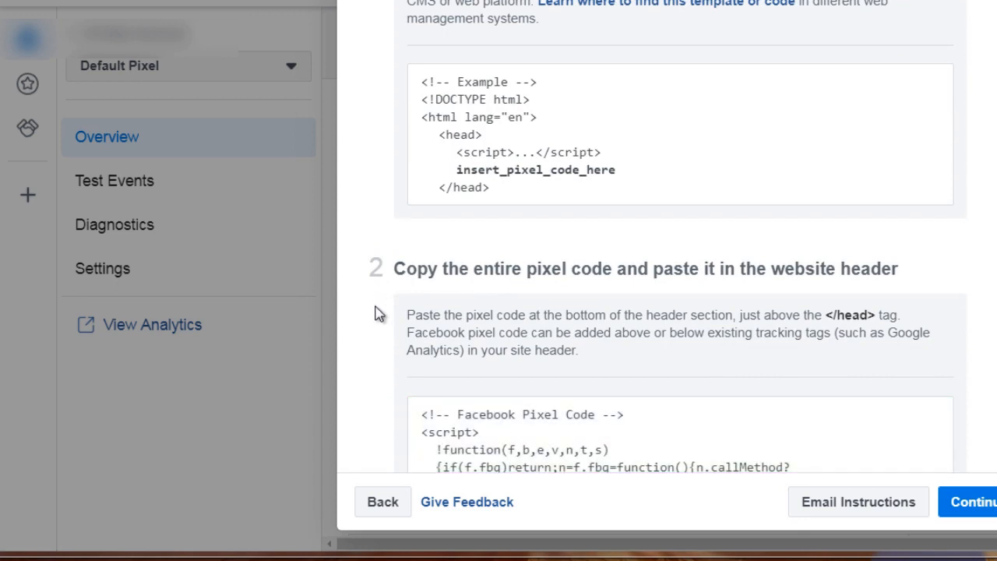
# Turn on Automatic Advanced Matching for the pixel and continue to the Set Up Events stage
pyautogui.scroll(1, 379, 218)
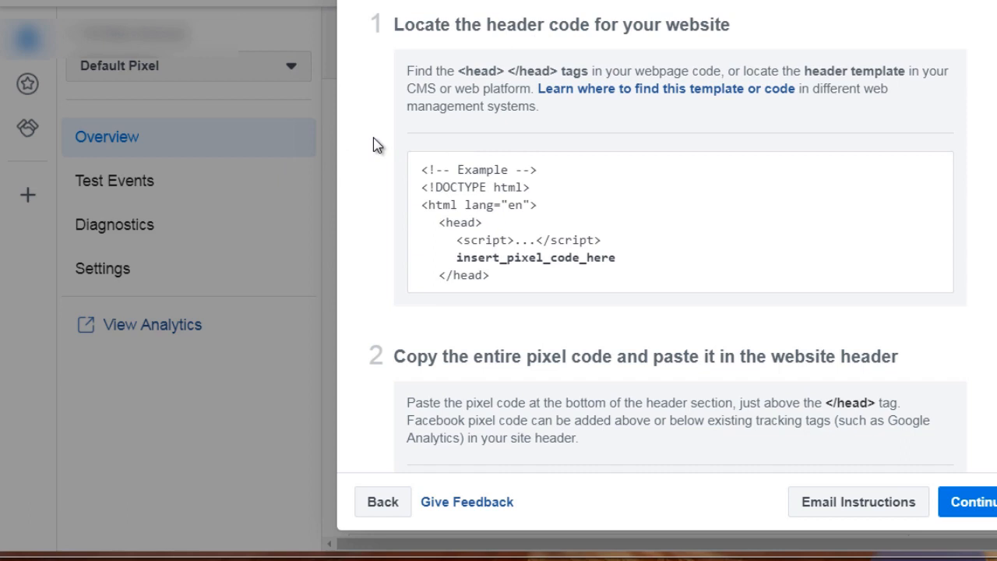
pyautogui.scroll(-7, 377, 145)
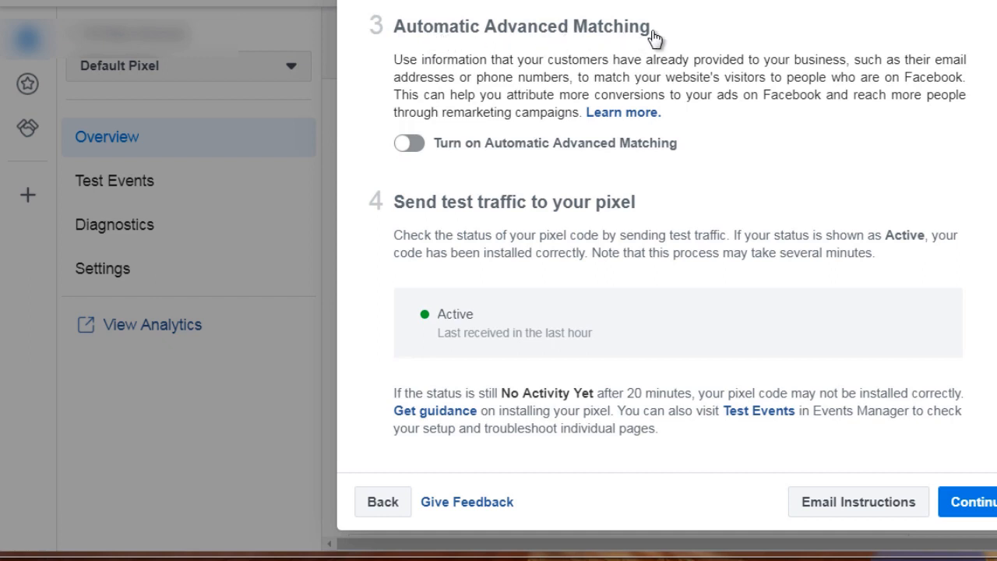
pyautogui.click(411, 147)
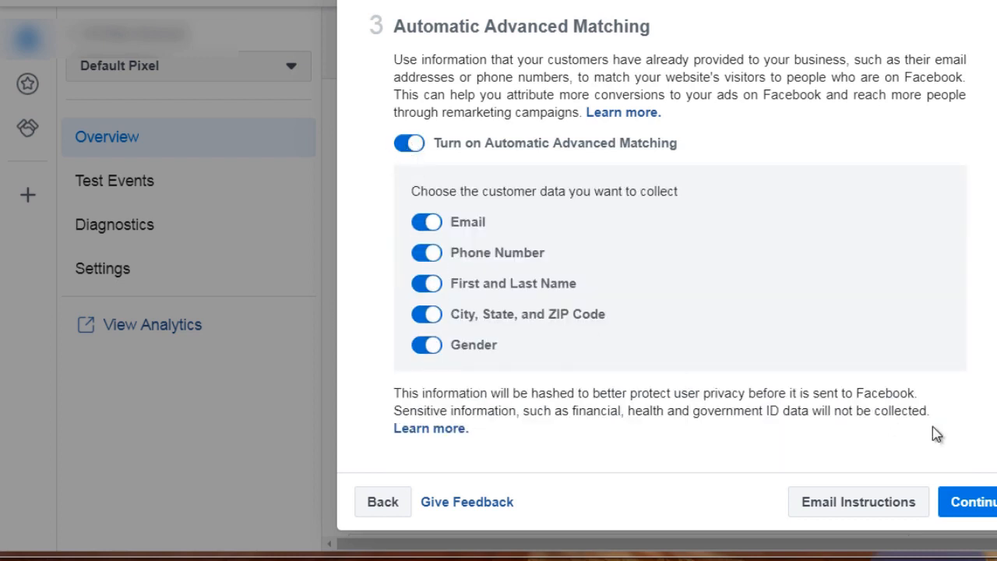
pyautogui.click(983, 508)
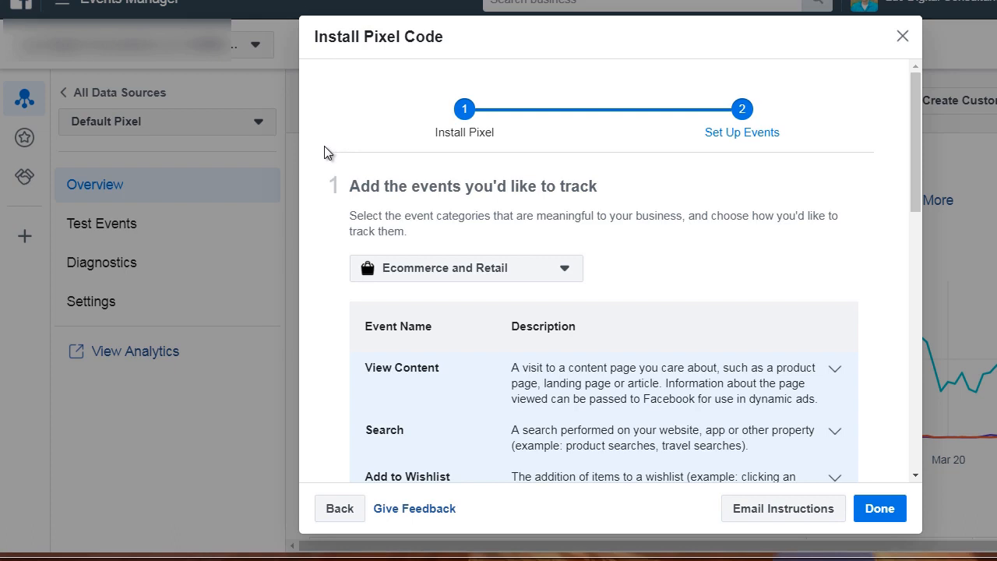
# Look through the business categories for event tracking and select Ecommerce and Retail
pyautogui.scroll(-2, 324, 152)
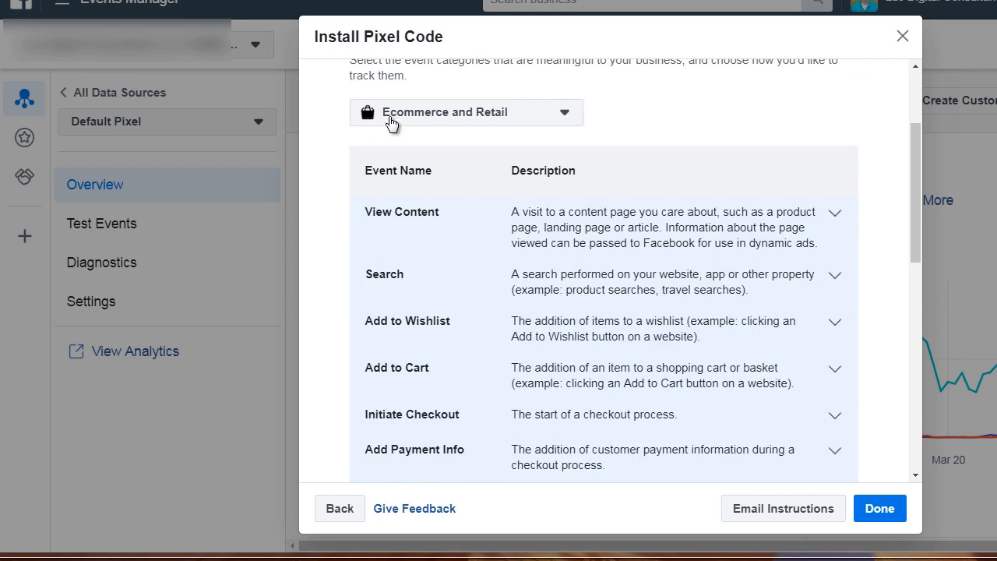
pyautogui.click(391, 123)
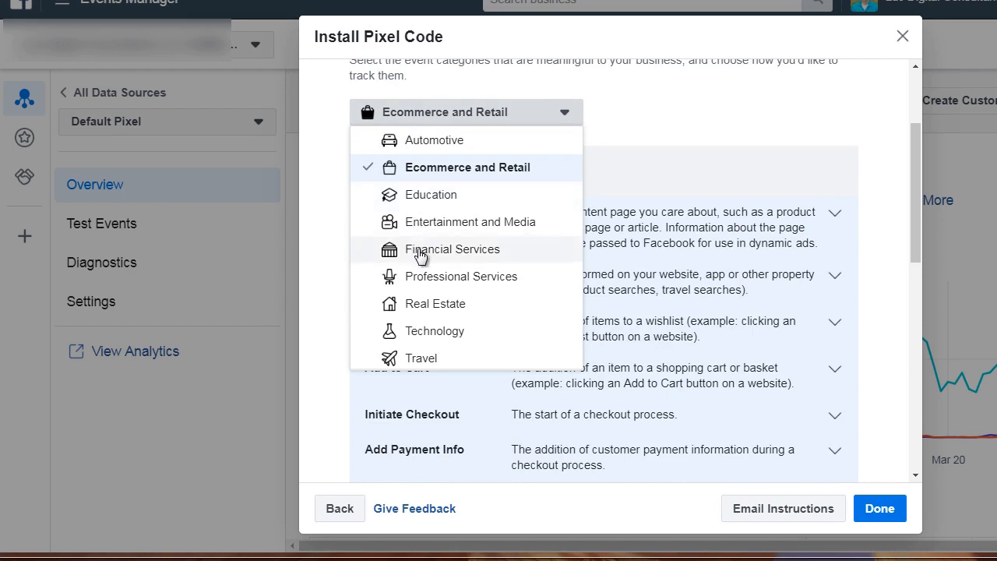
pyautogui.scroll(-1, 420, 274)
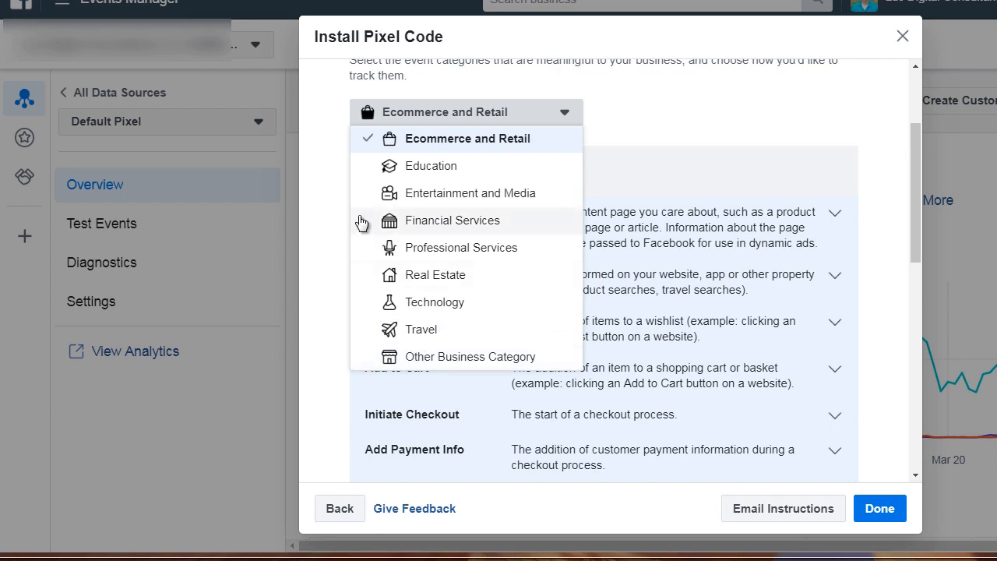
pyautogui.scroll(1, 362, 222)
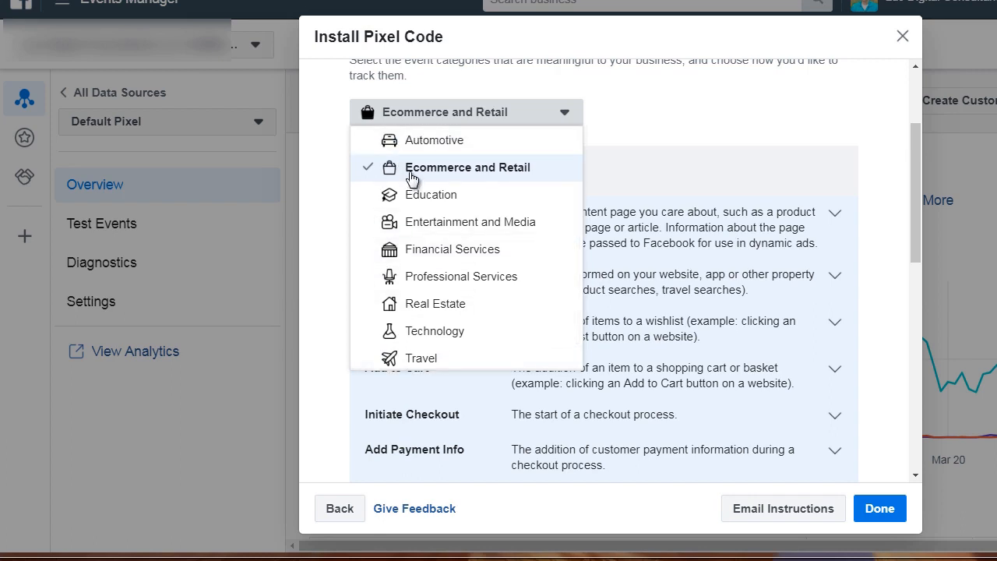
pyautogui.click(412, 175)
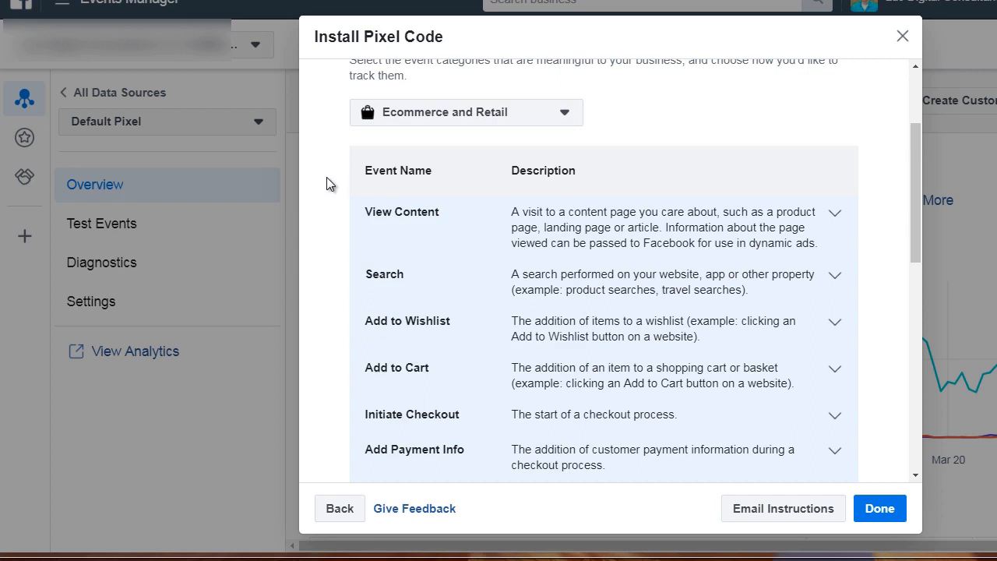
# Examine the names and descriptions of the trackable events in the Ecommerce and Retail category
pyautogui.scroll(-1, 326, 177)
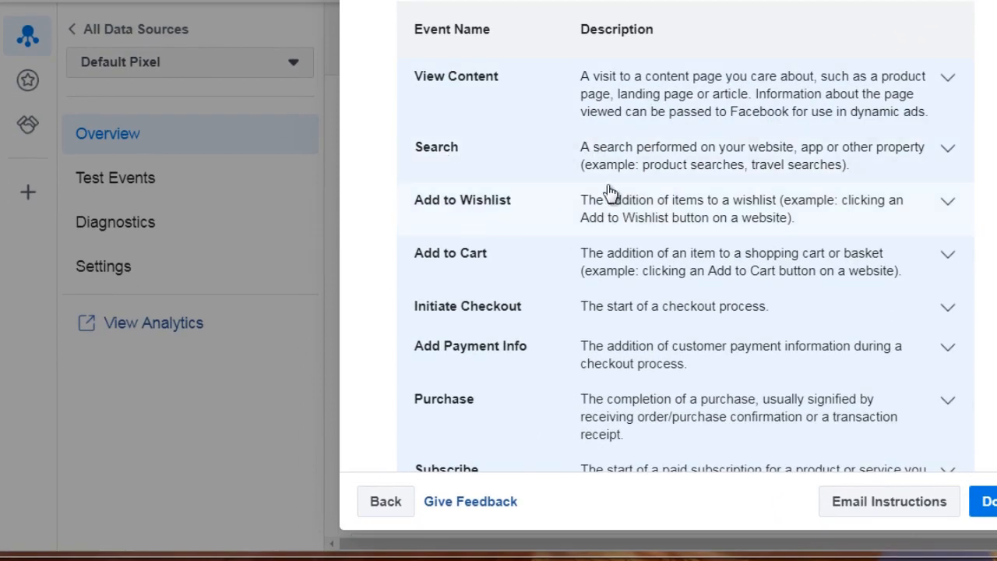
pyautogui.scroll(-1, 697, 214)
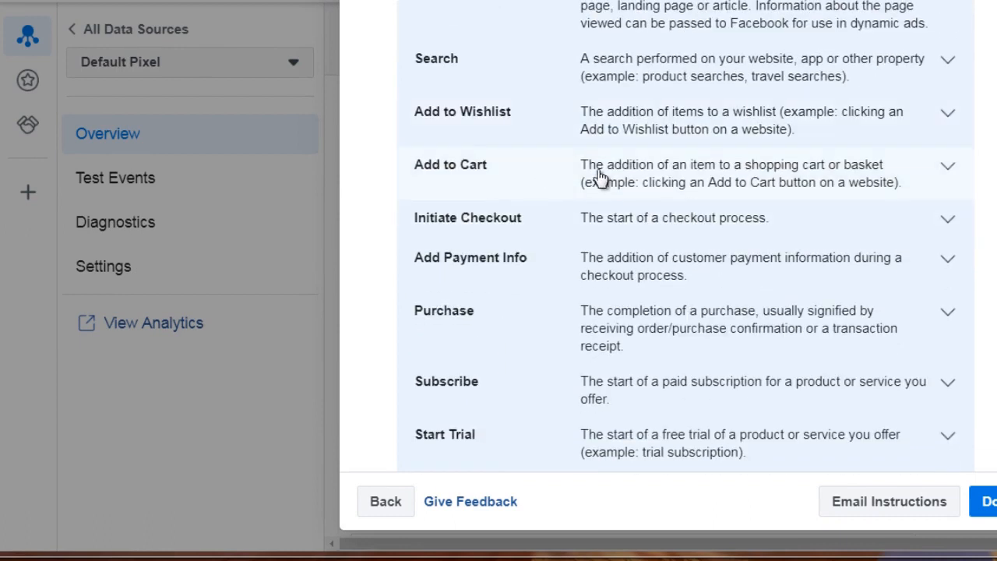
pyautogui.scroll(-1, 615, 175)
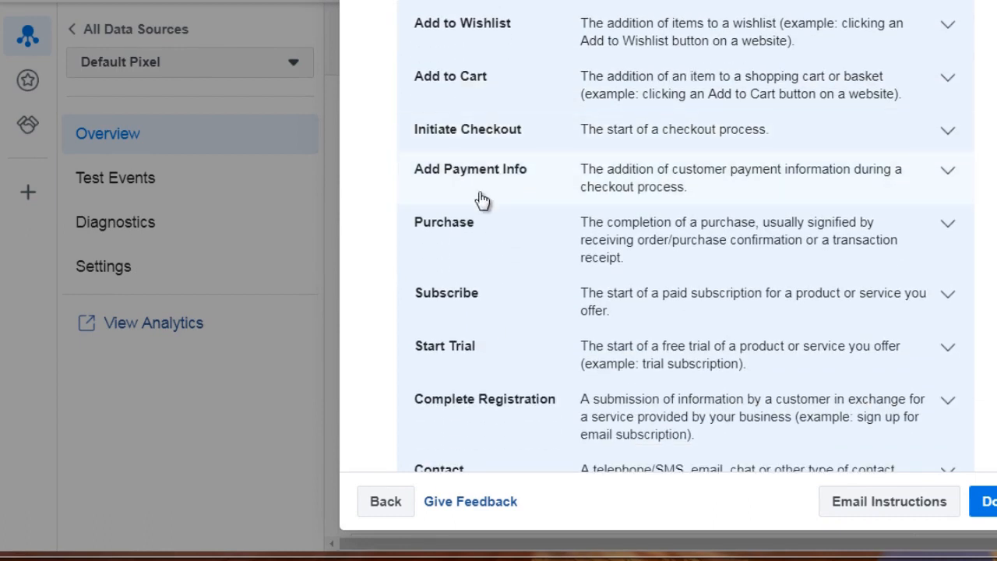
pyautogui.scroll(-1, 600, 193)
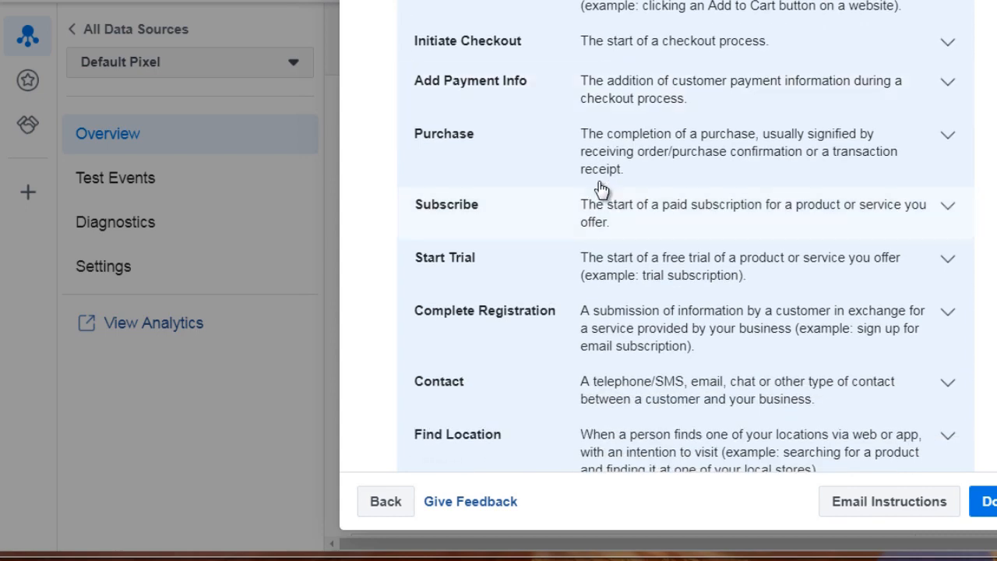
pyautogui.scroll(-1, 530, 212)
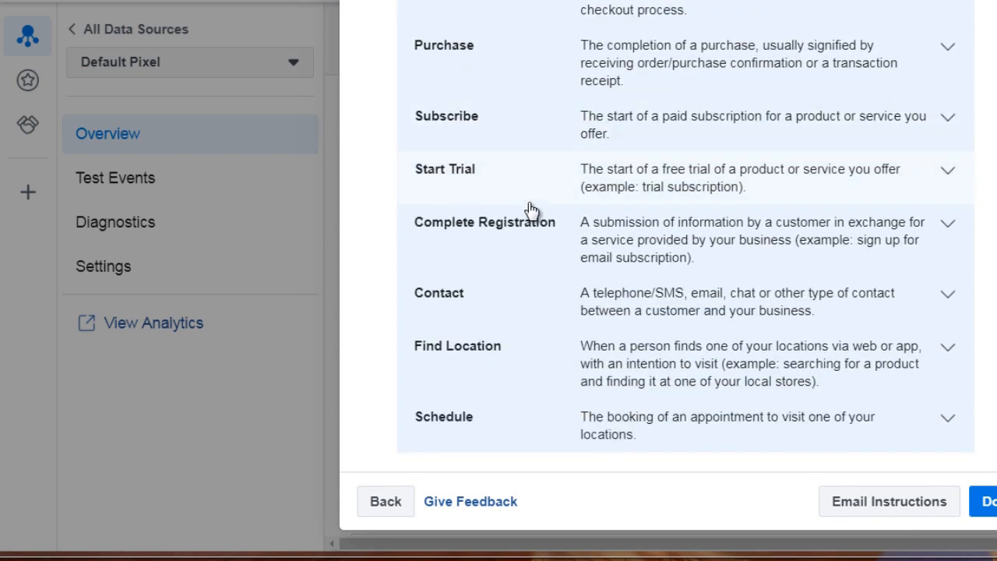
pyautogui.scroll(-2, 532, 238)
pyautogui.scroll(7, 531, 238)
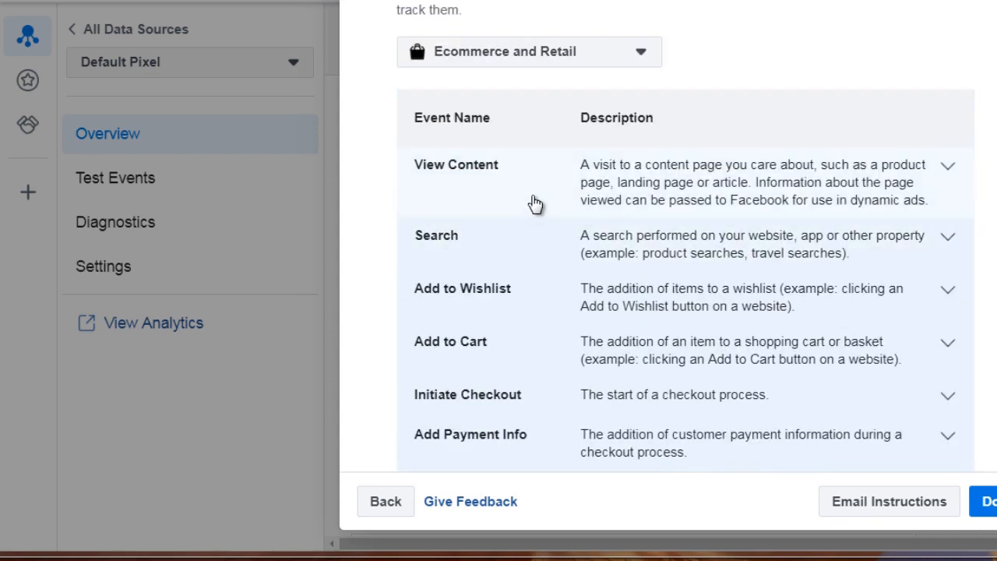
# Expand the View Content event and examine its parameters, event code and placement instructions
pyautogui.click(613, 171)
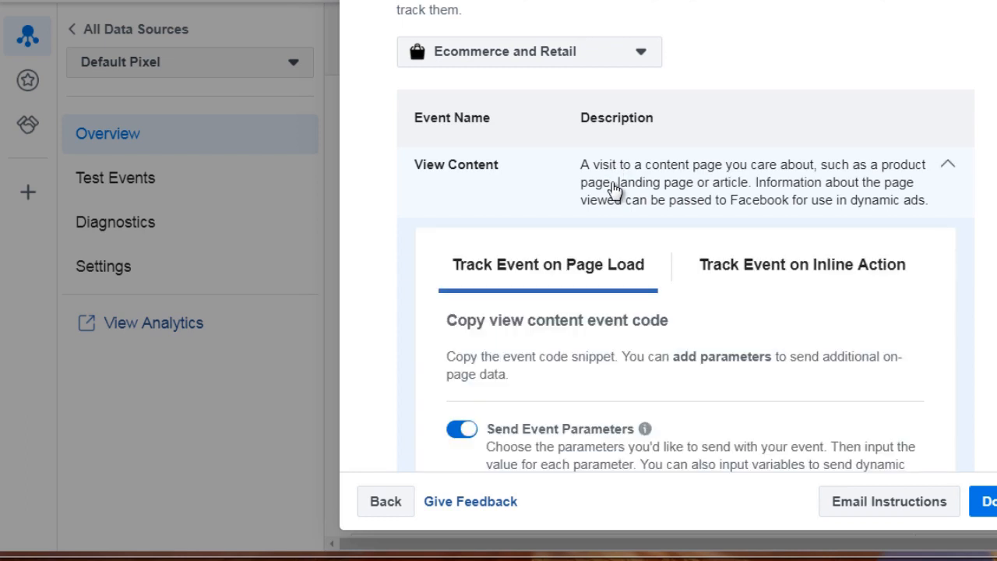
pyautogui.scroll(-5, 384, 190)
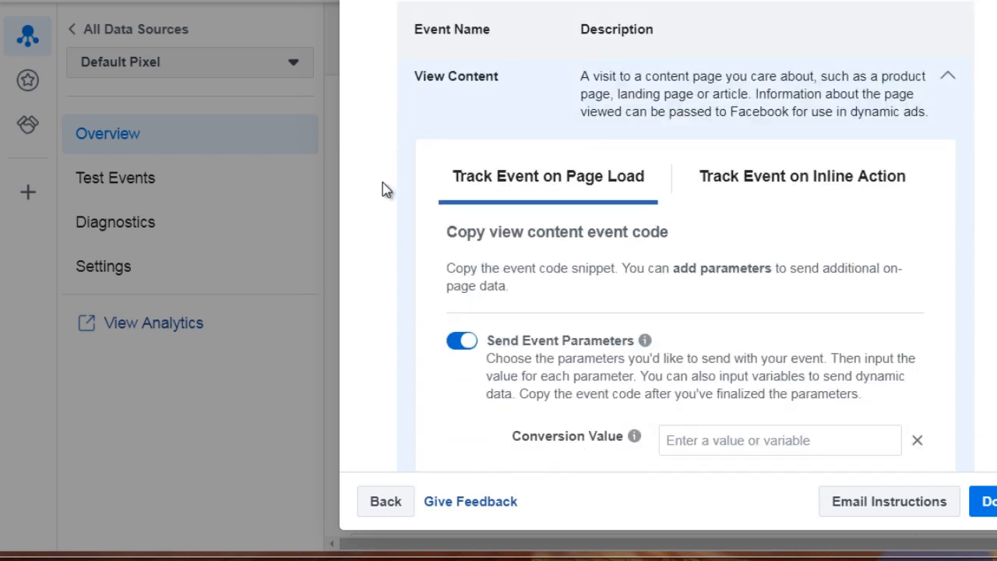
pyautogui.scroll(-2, 383, 190)
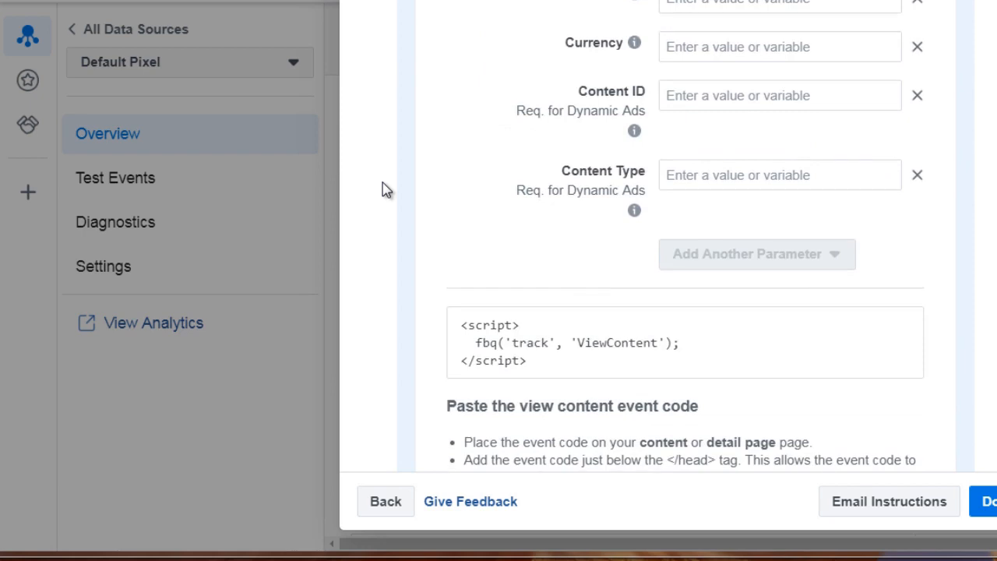
pyautogui.scroll(1, 596, 77)
pyautogui.scroll(1, 574, 249)
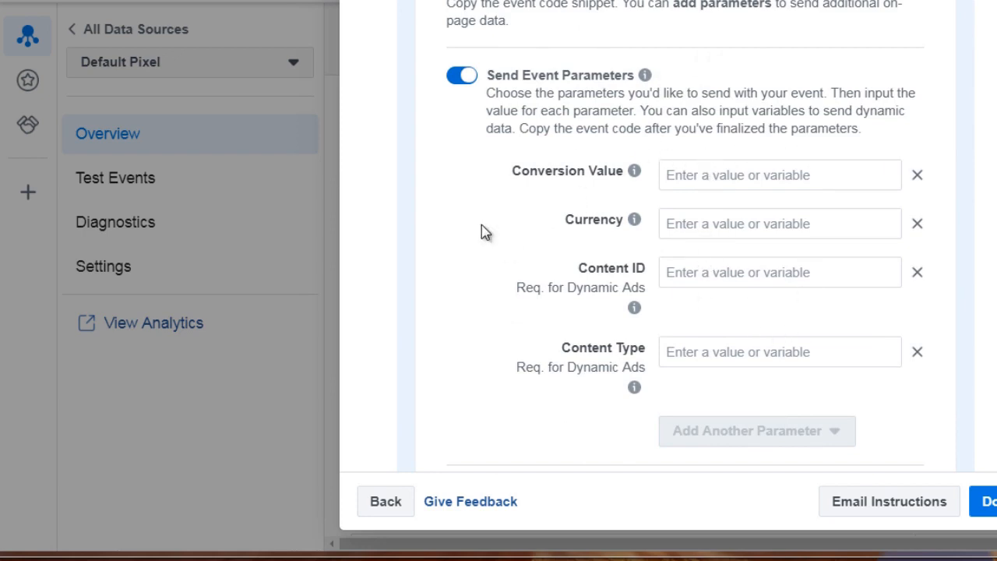
pyautogui.moveTo(645, 76)
pyautogui.scroll(-3, 412, 180)
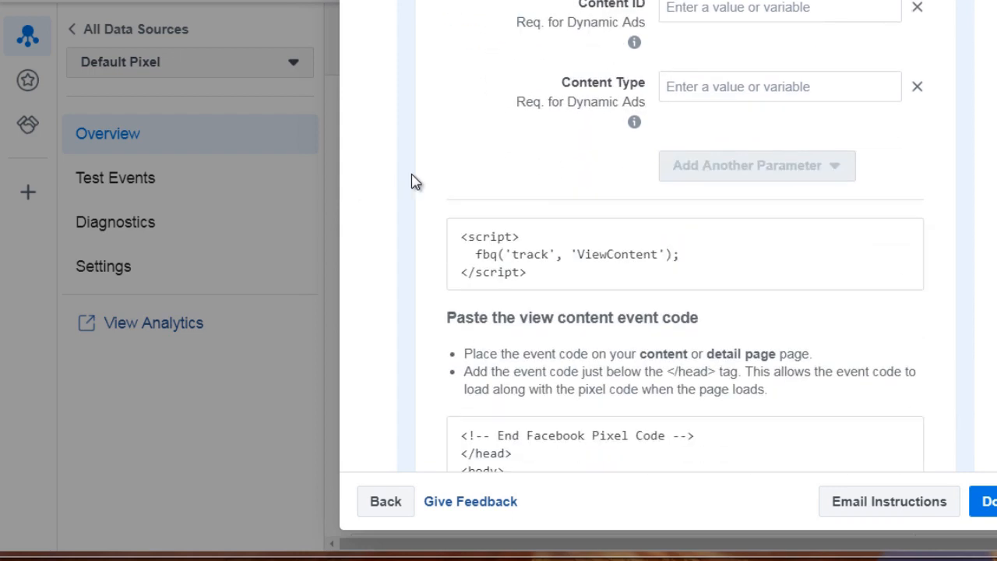
pyautogui.scroll(-1, 412, 180)
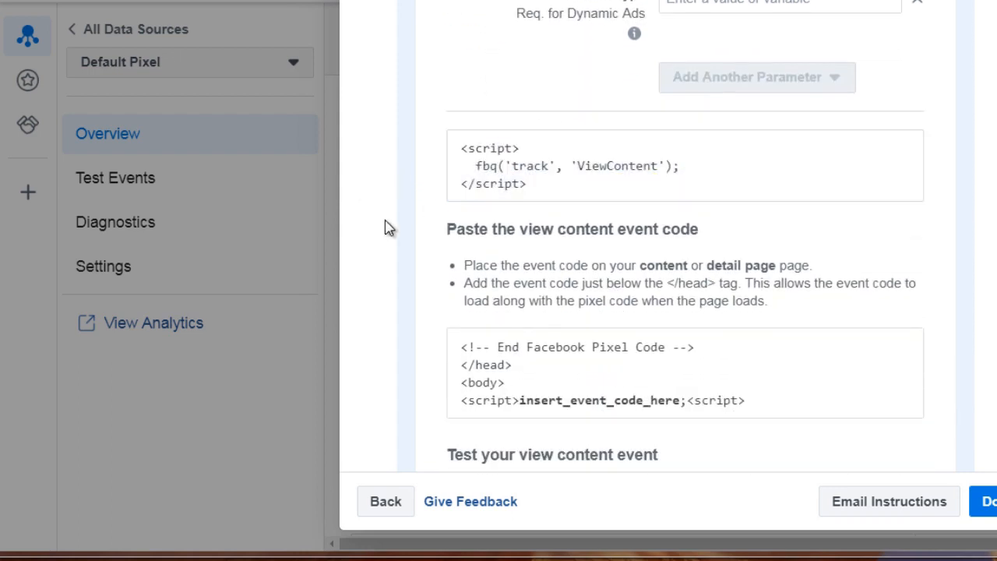
pyautogui.moveTo(558, 197)
# Expand the Add to Cart event and copy its page-load tracking code
pyautogui.scroll(-9, 434, 152)
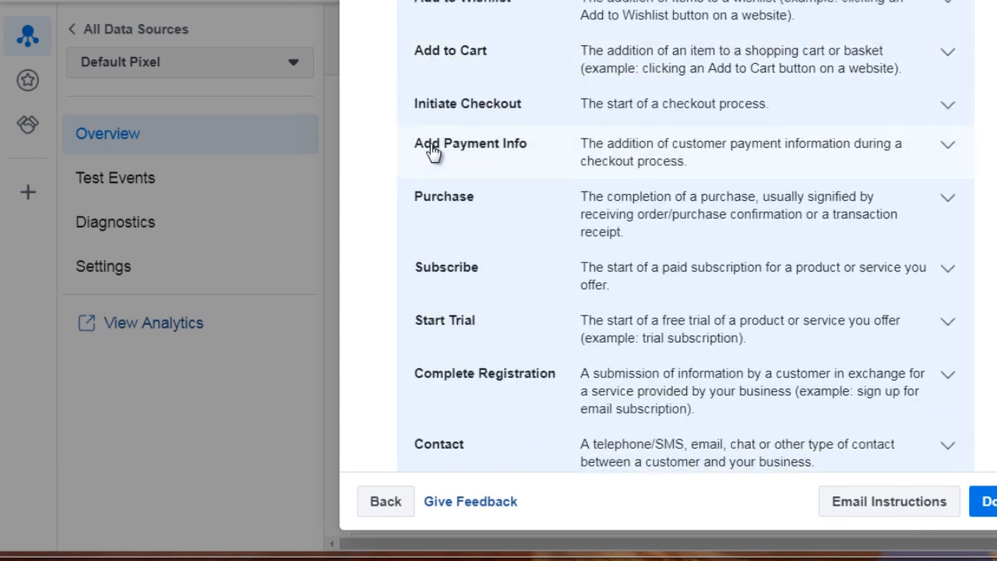
pyautogui.scroll(2, 433, 152)
pyautogui.click(469, 146)
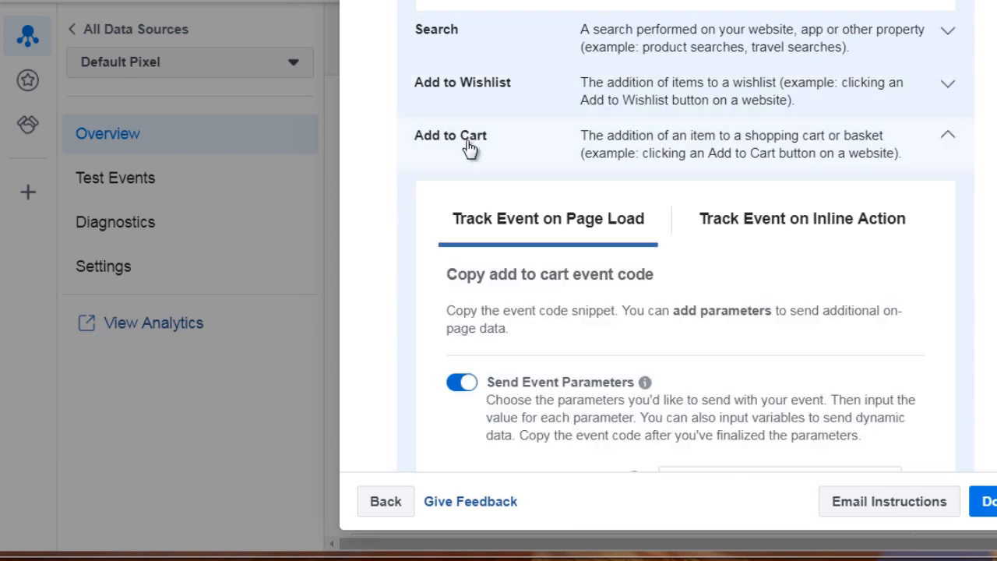
pyautogui.scroll(-3, 383, 207)
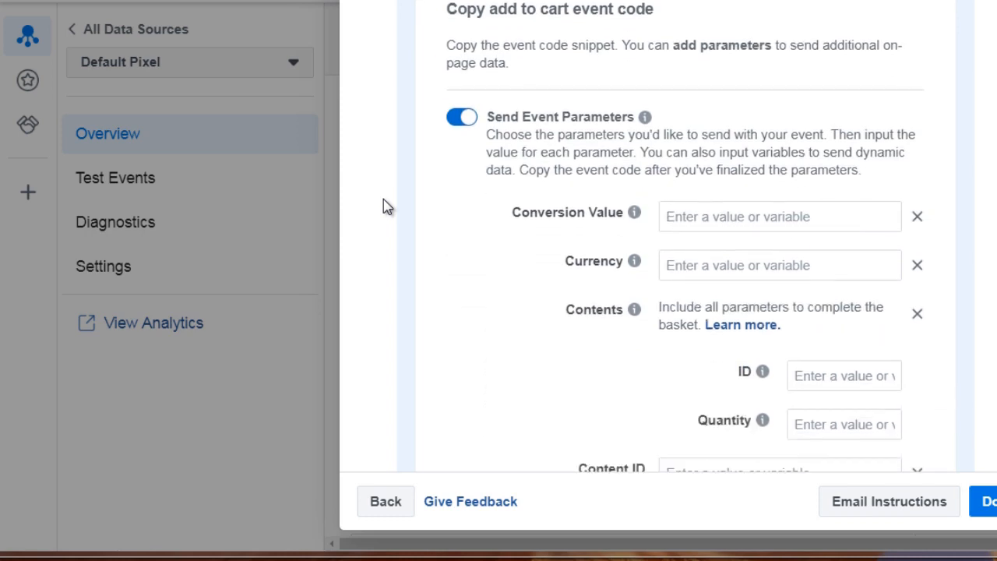
pyautogui.scroll(-5, 383, 207)
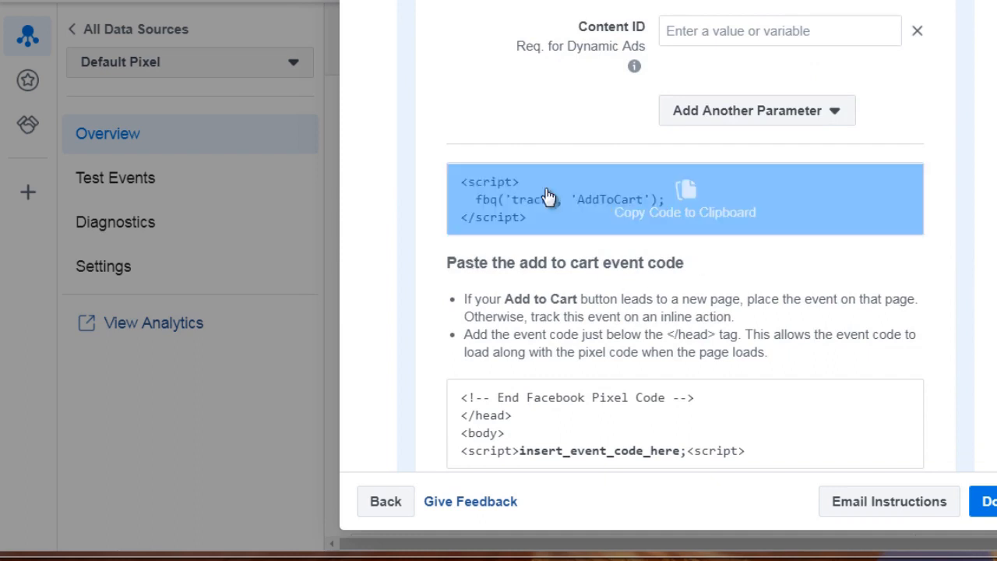
pyautogui.click(668, 195)
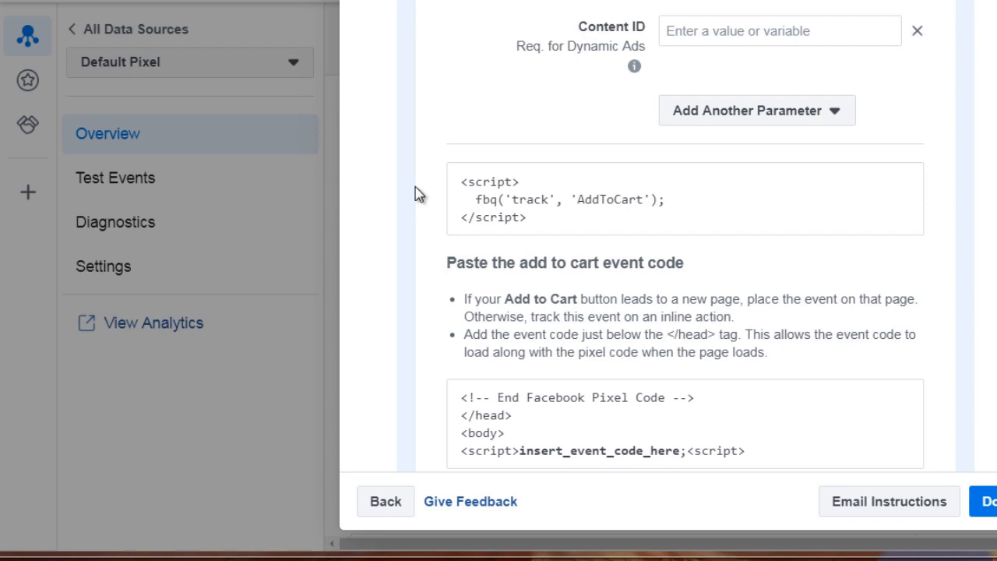
# Look over the remaining Ecommerce and Retail events and set the event category to Education
pyautogui.scroll(-8, 418, 195)
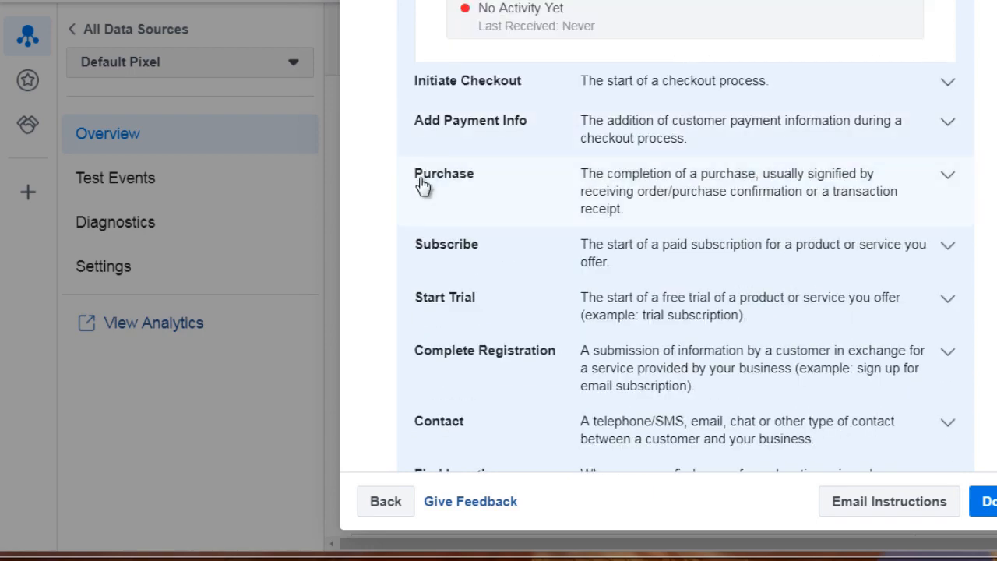
pyautogui.scroll(-5, 494, 301)
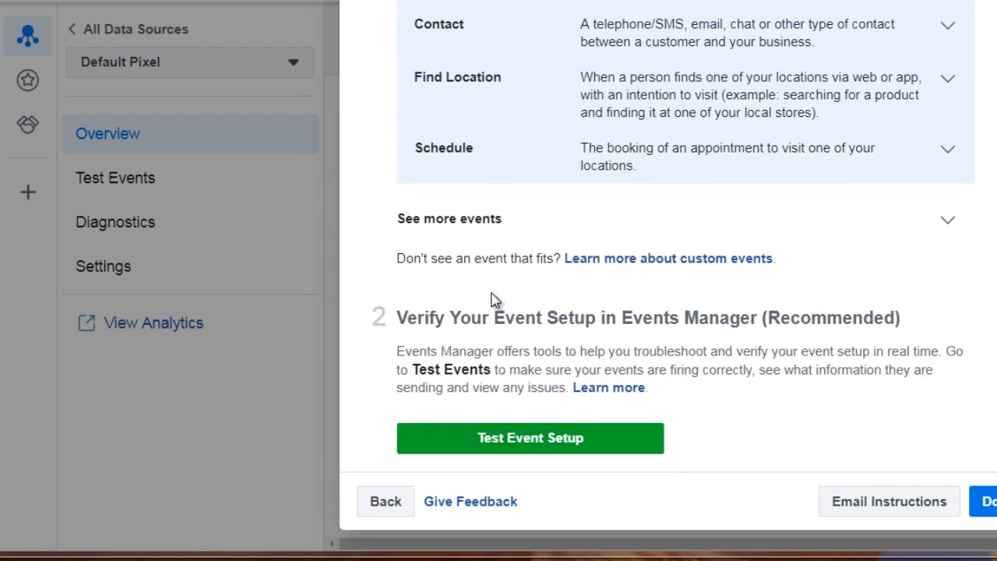
pyautogui.scroll(15, 490, 288)
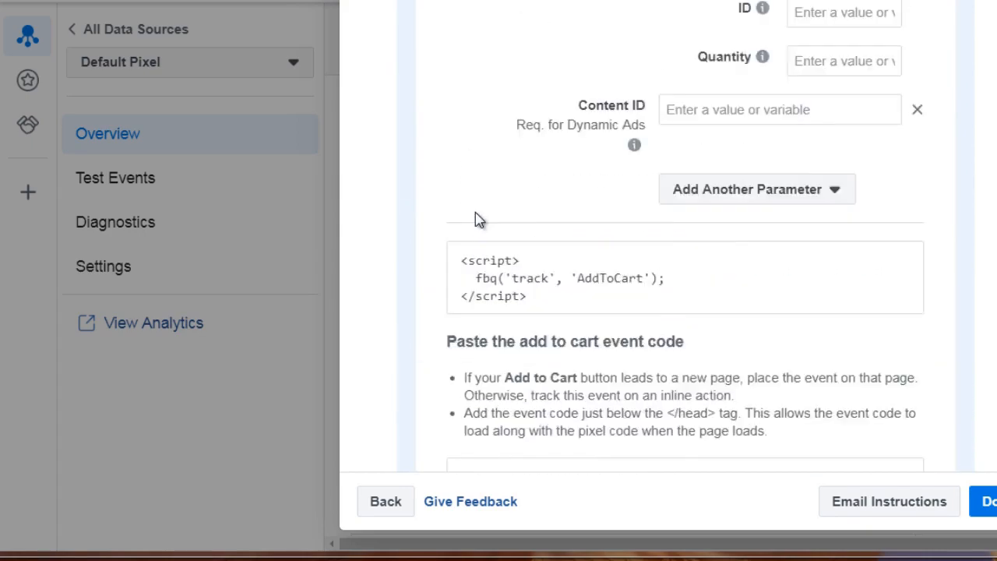
pyautogui.scroll(15, 464, 201)
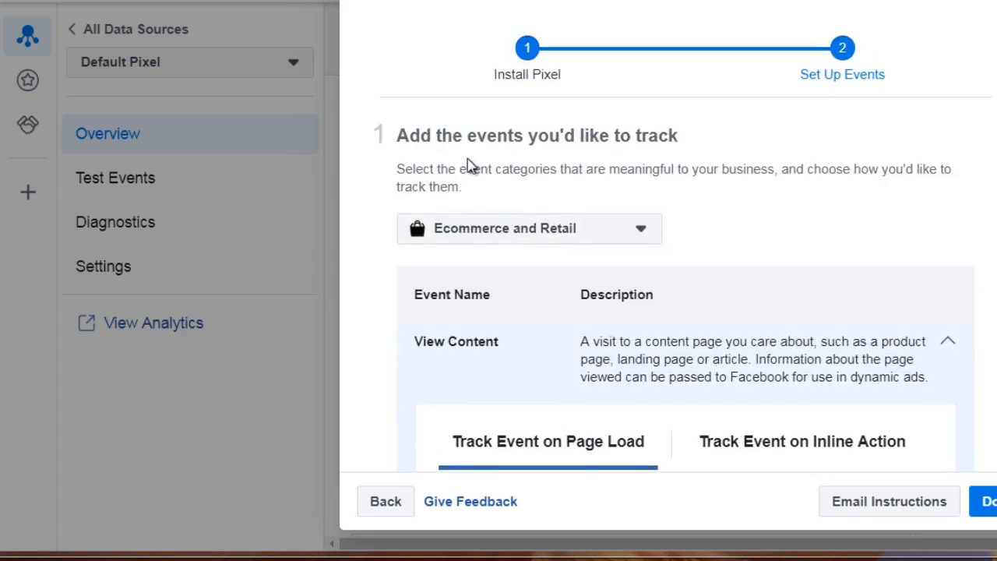
pyautogui.click(498, 244)
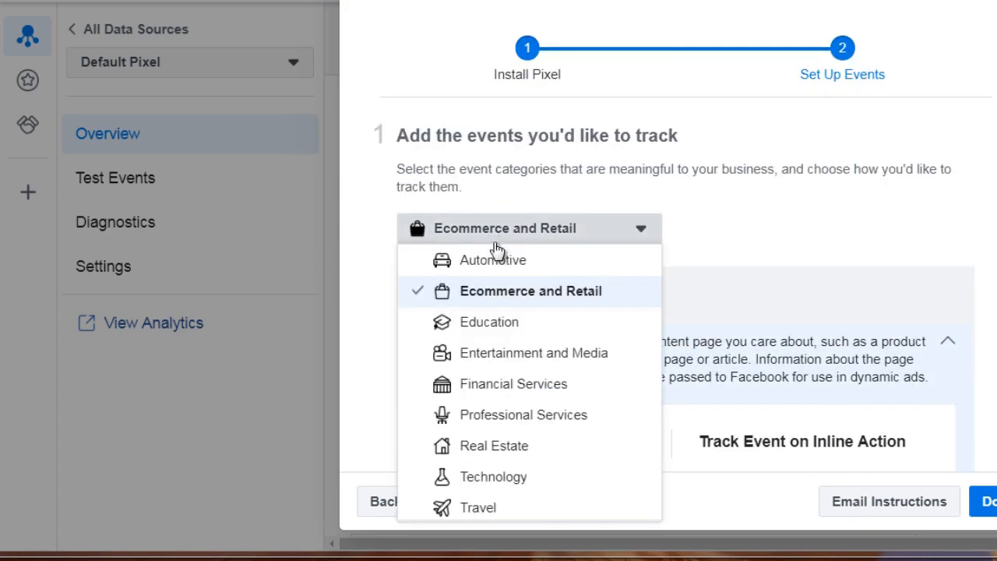
pyautogui.click(491, 322)
# Examine the names and descriptions of the trackable events in the Education category
pyautogui.scroll(-5, 368, 297)
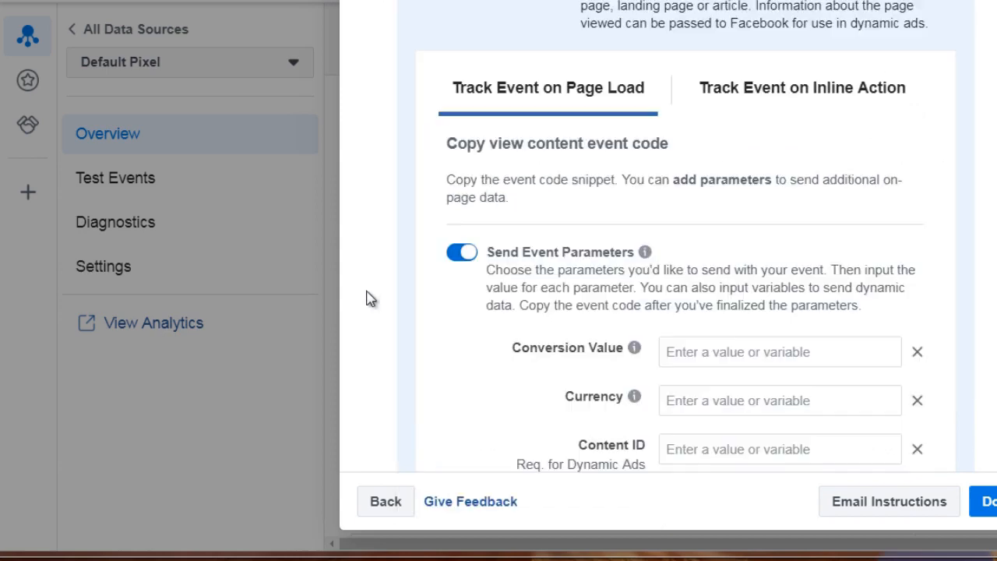
pyautogui.scroll(-6, 369, 298)
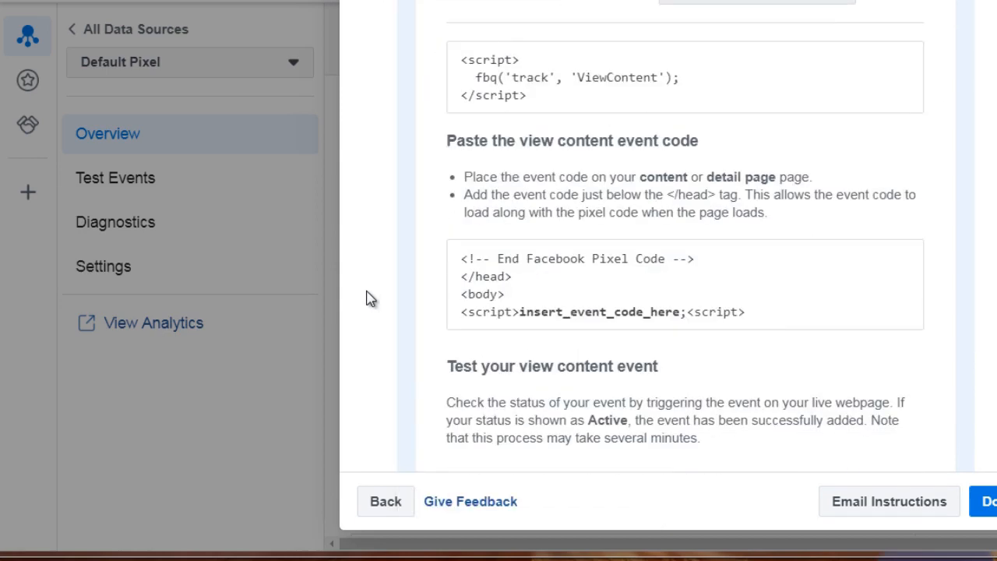
pyautogui.scroll(-6, 369, 212)
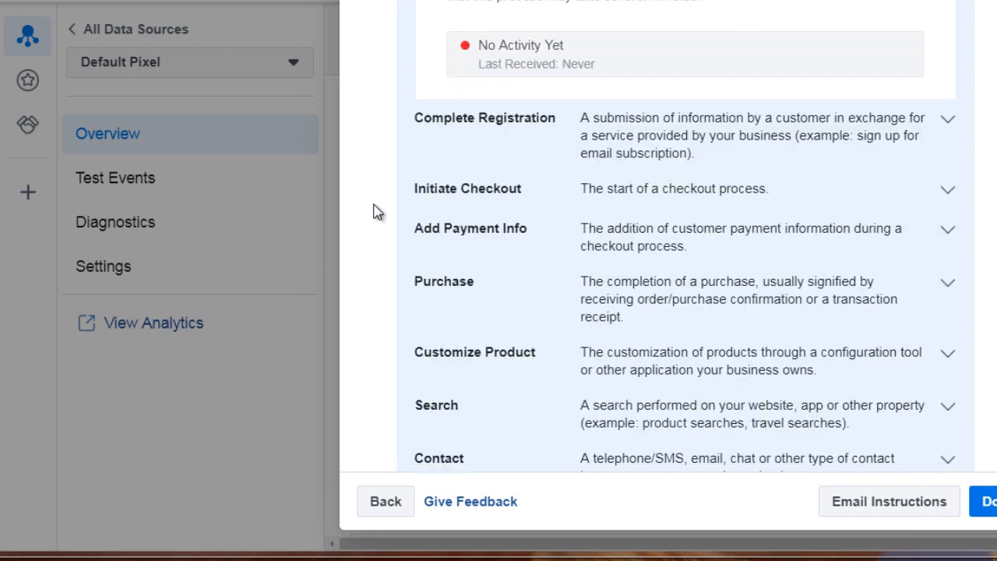
pyautogui.scroll(-1, 495, 251)
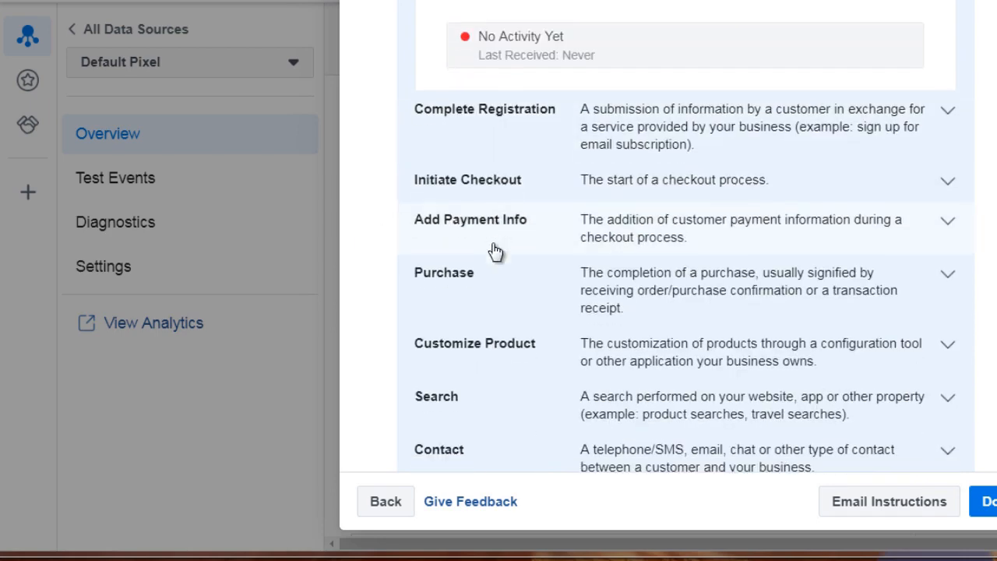
pyautogui.scroll(-4, 496, 250)
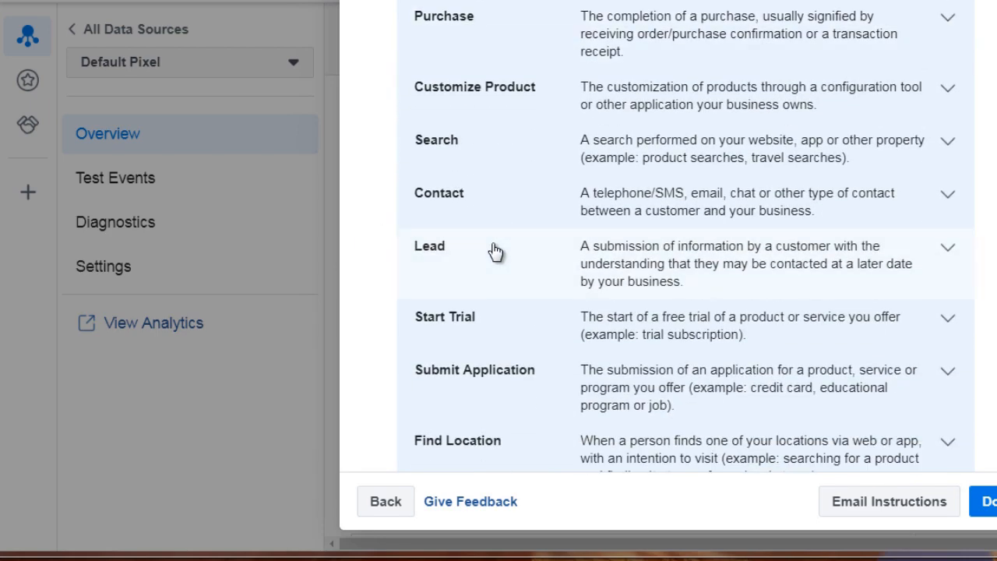
pyautogui.scroll(-1, 480, 272)
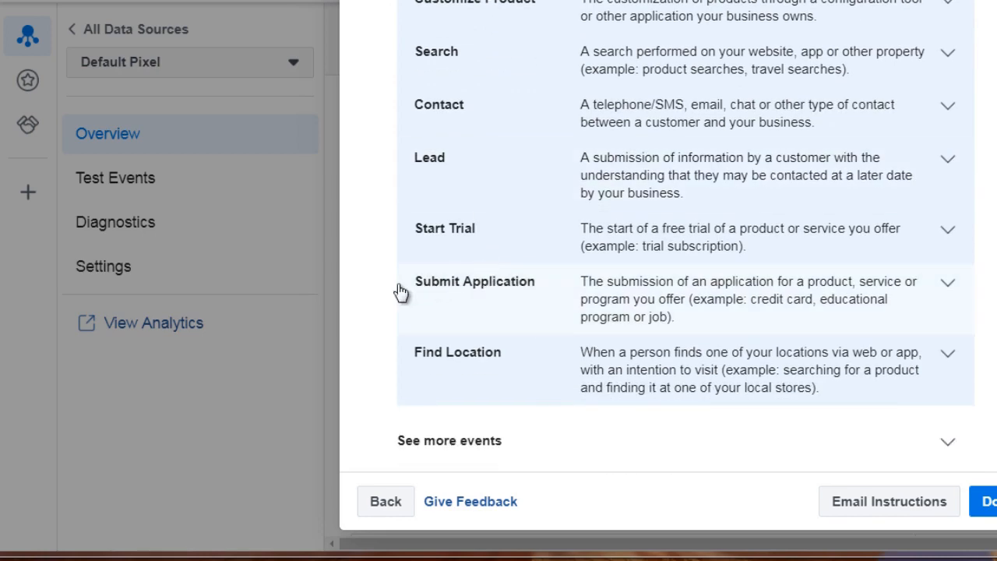
pyautogui.scroll(-3, 370, 292)
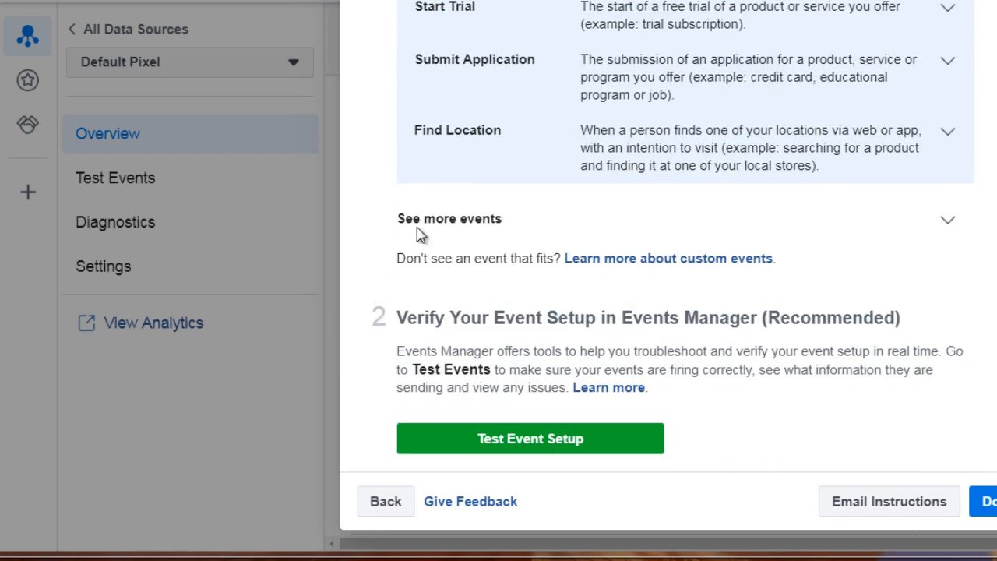
pyautogui.scroll(6, 394, 254)
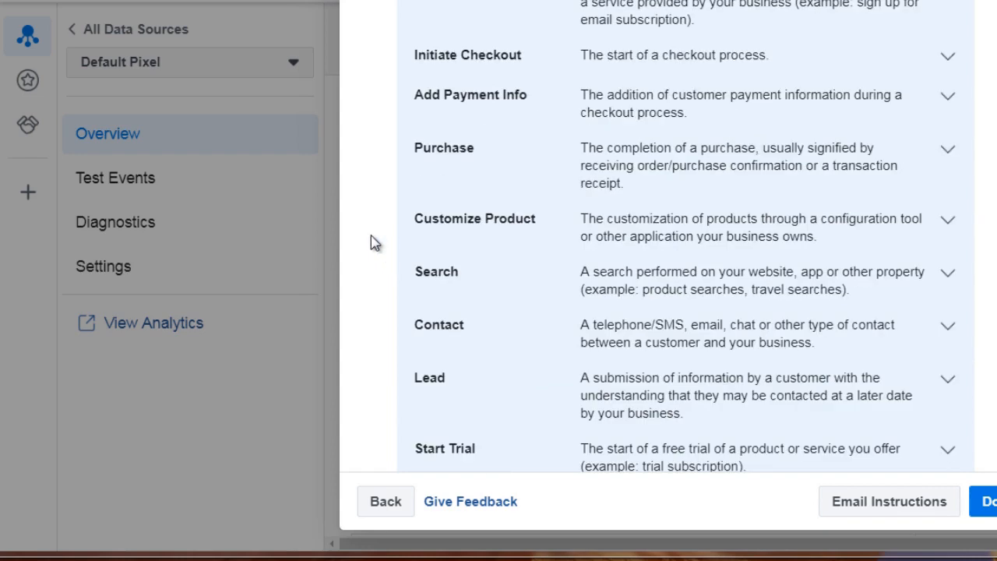
pyautogui.scroll(6, 371, 243)
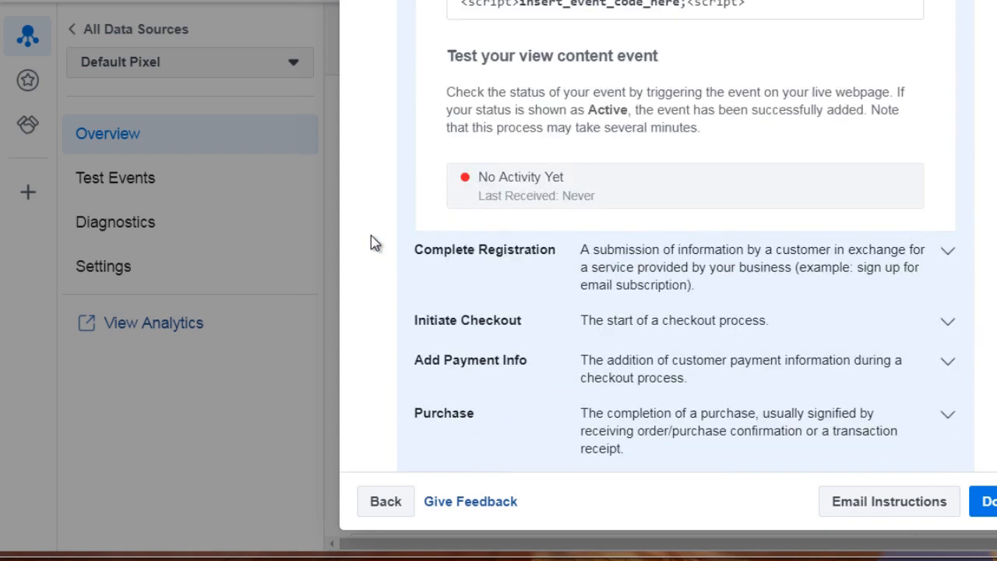
pyautogui.scroll(3, 371, 243)
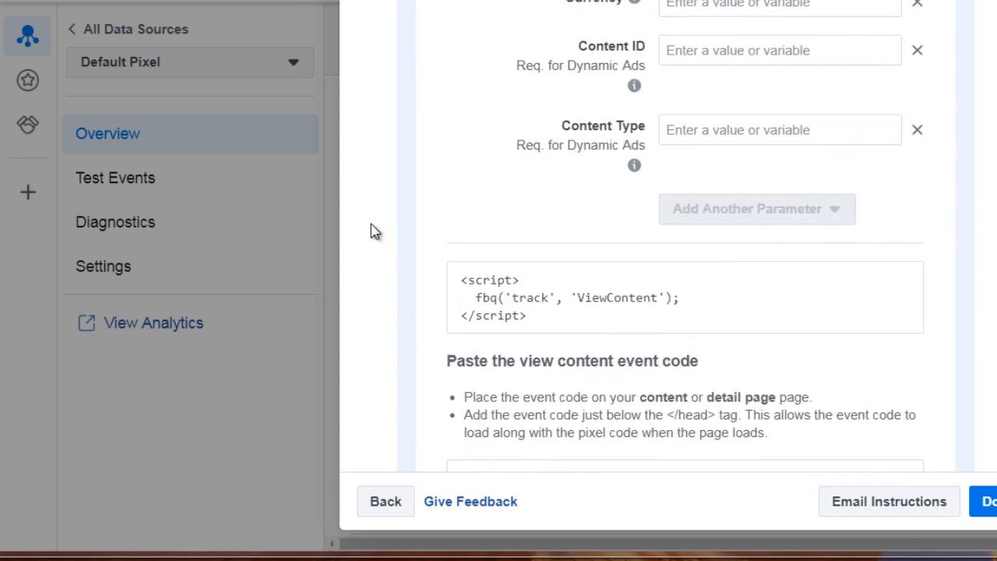
pyautogui.scroll(3, 376, 221)
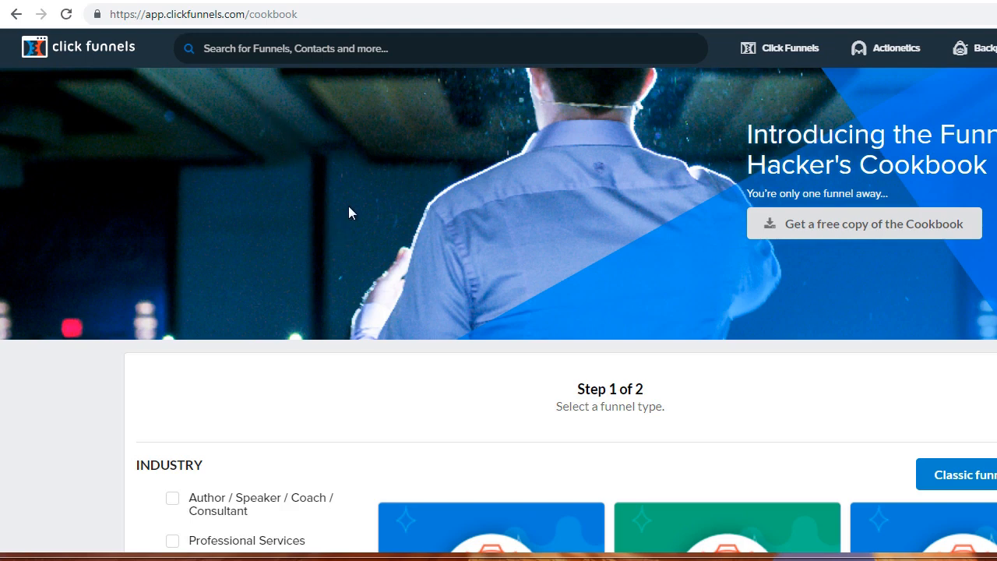
# In the ClickFunnels cookbook, filter the funnel types to Generate Leads and select the Lead Magnet Funnel
pyautogui.scroll(-5, 332, 233)
pyautogui.scroll(-3, 335, 191)
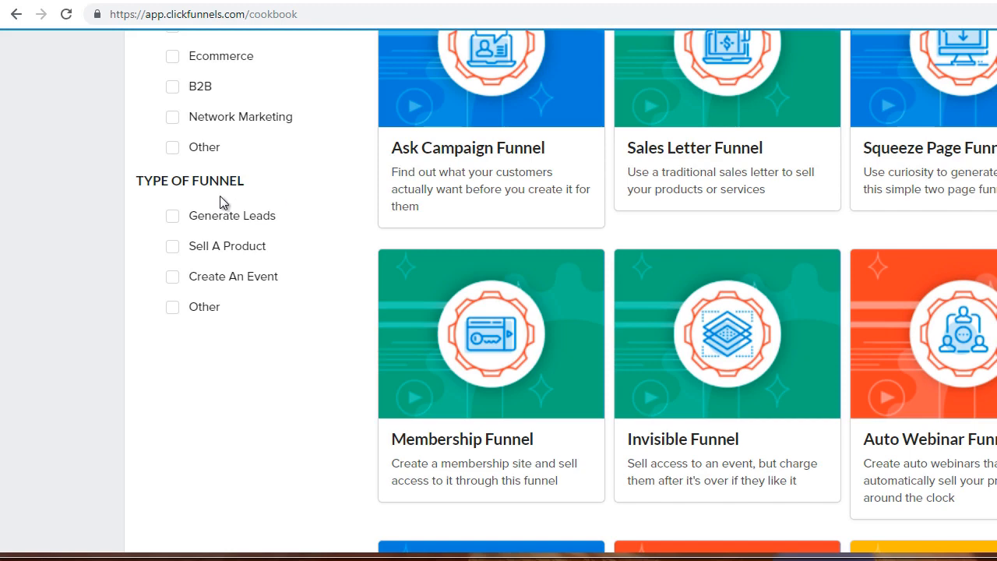
pyautogui.click(172, 217)
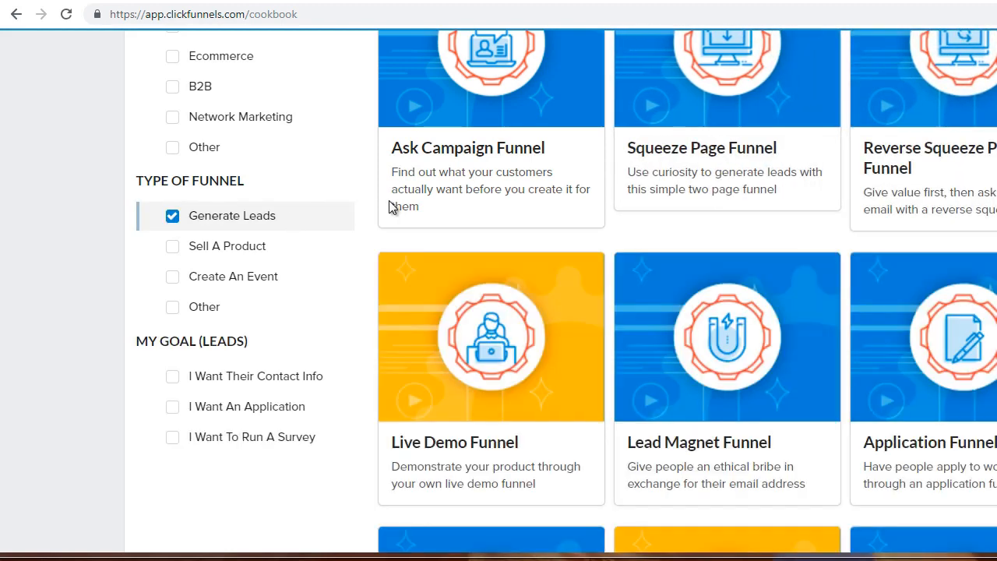
pyautogui.scroll(-2, 559, 279)
pyautogui.moveTo(727, 192)
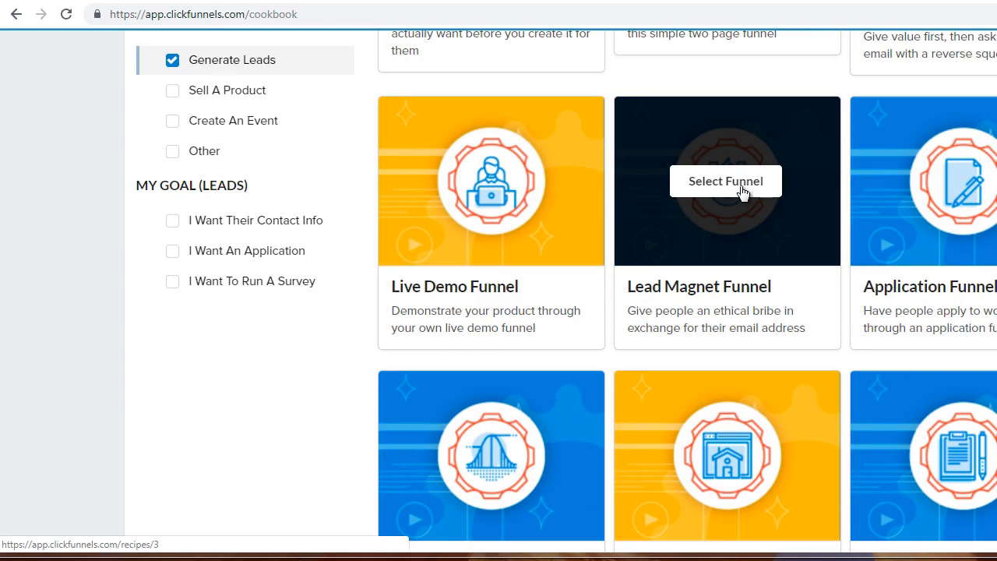
pyautogui.click(741, 191)
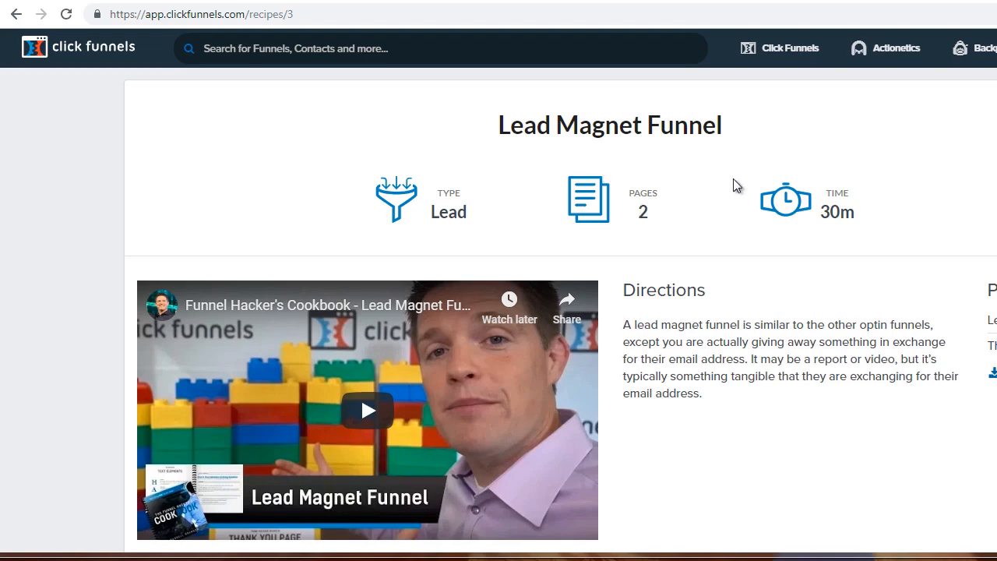
# Open the free FOODIE Lead Magnet Funnel template from the template list
pyautogui.scroll(-6, 688, 218)
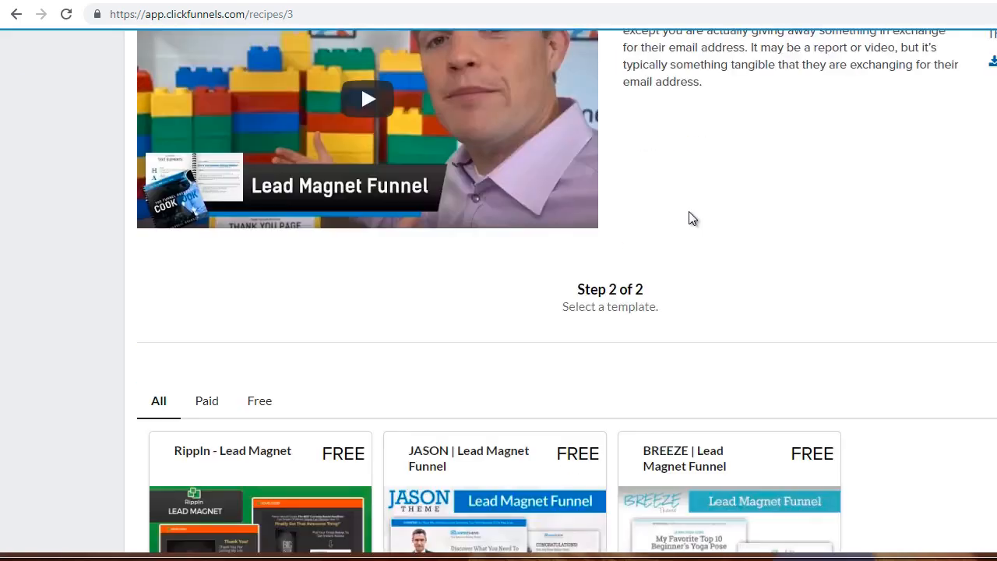
pyautogui.scroll(-3, 688, 218)
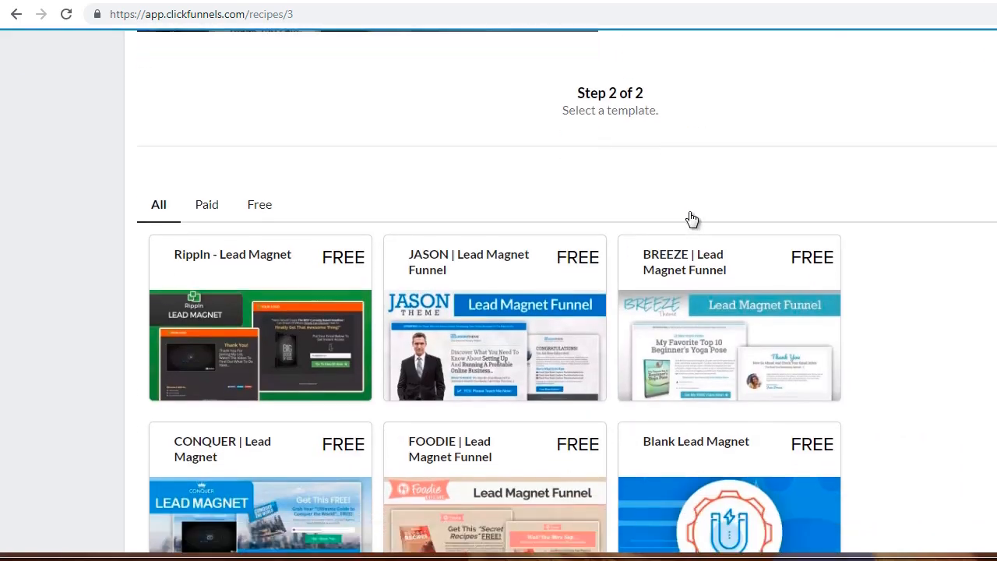
pyautogui.scroll(1, 688, 218)
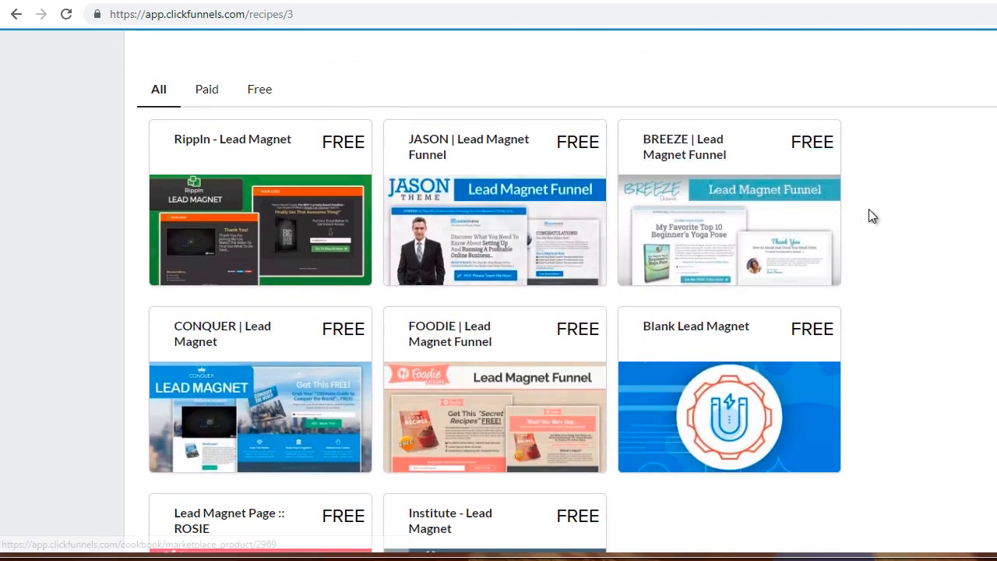
pyautogui.scroll(-2, 869, 217)
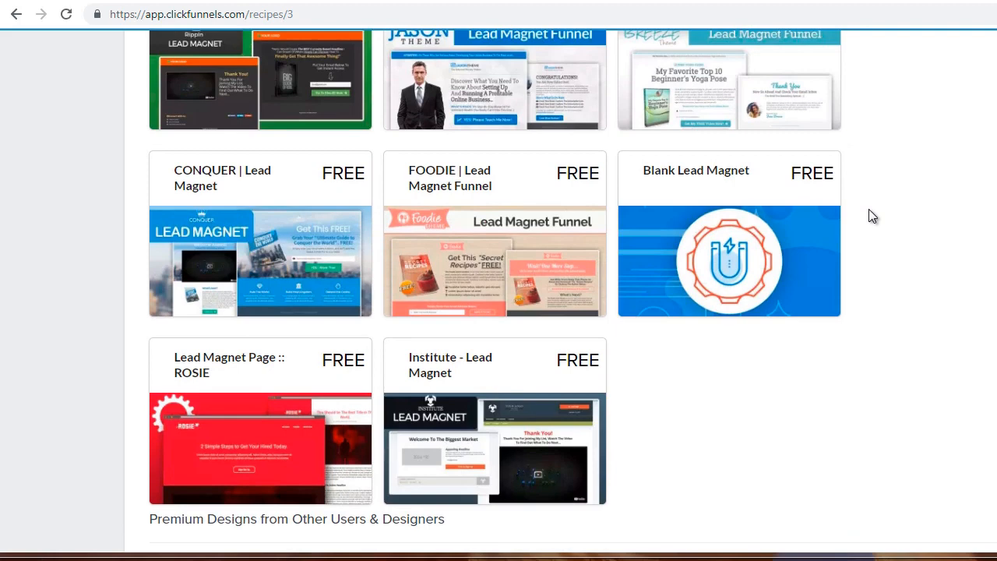
pyautogui.click(444, 227)
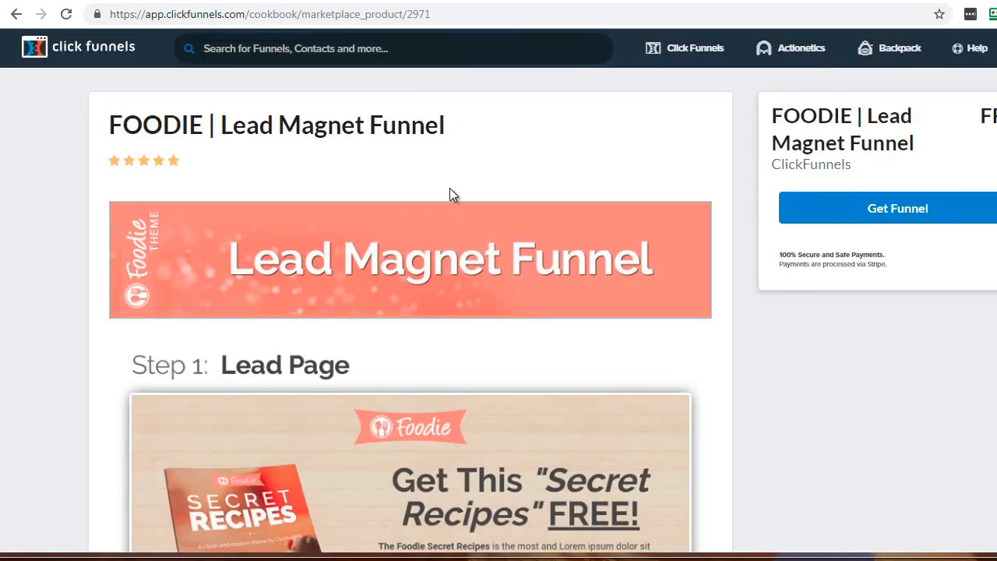
# Review the FOODIE template's Lead Page and Thank You Page previews and get the funnel
pyautogui.scroll(-3, 378, 265)
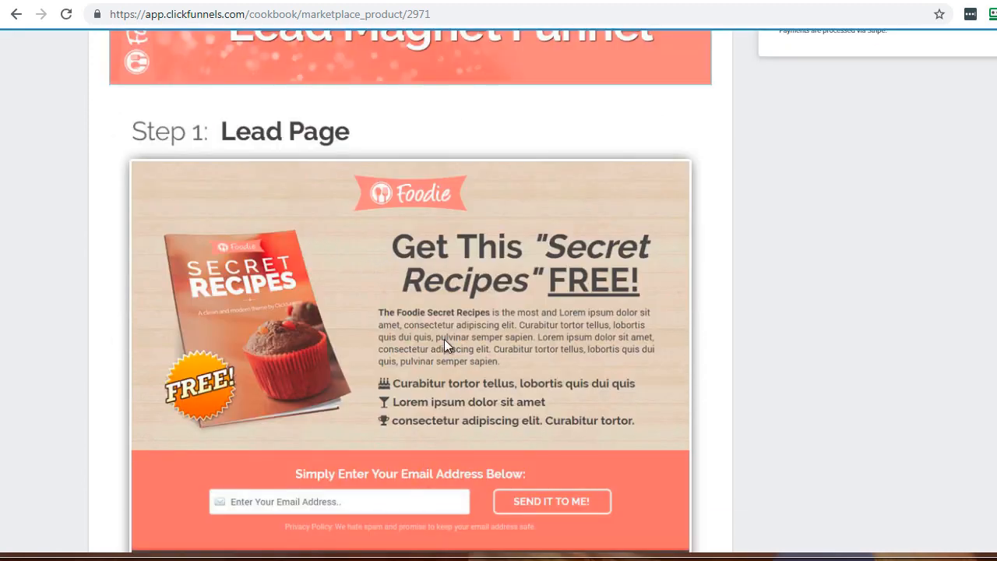
pyautogui.scroll(-1, 444, 345)
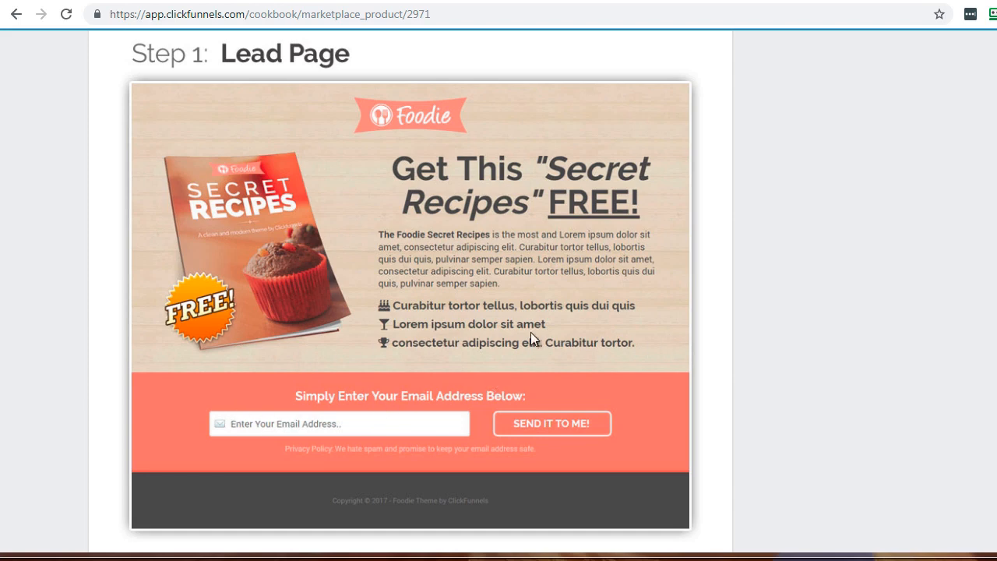
pyautogui.scroll(-6, 530, 331)
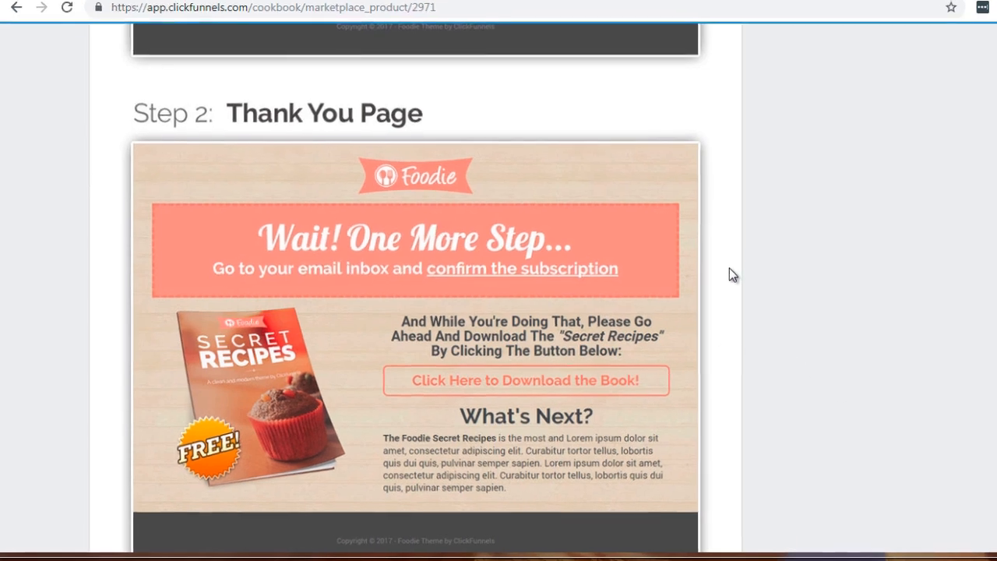
pyautogui.scroll(6, 720, 271)
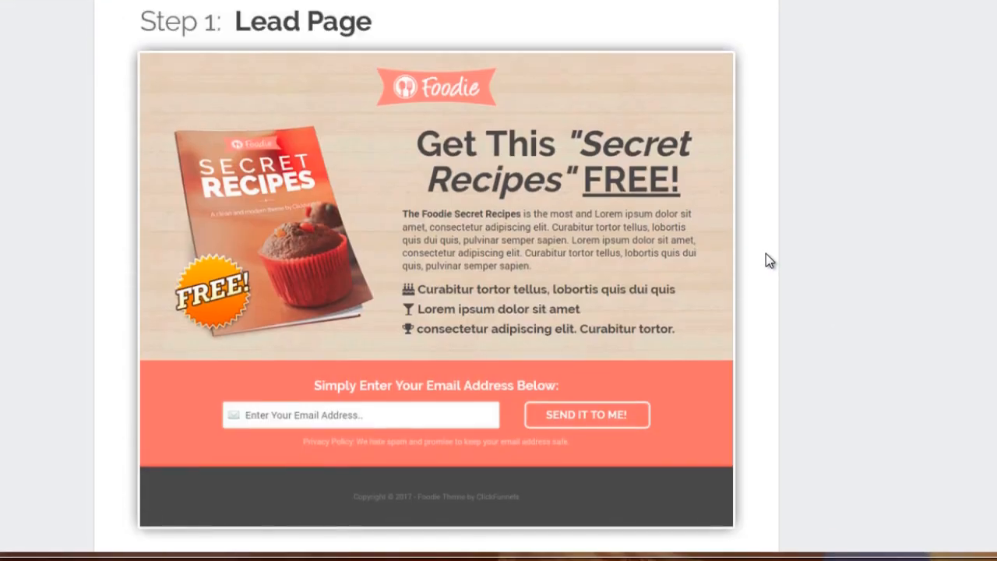
pyautogui.scroll(1, 765, 261)
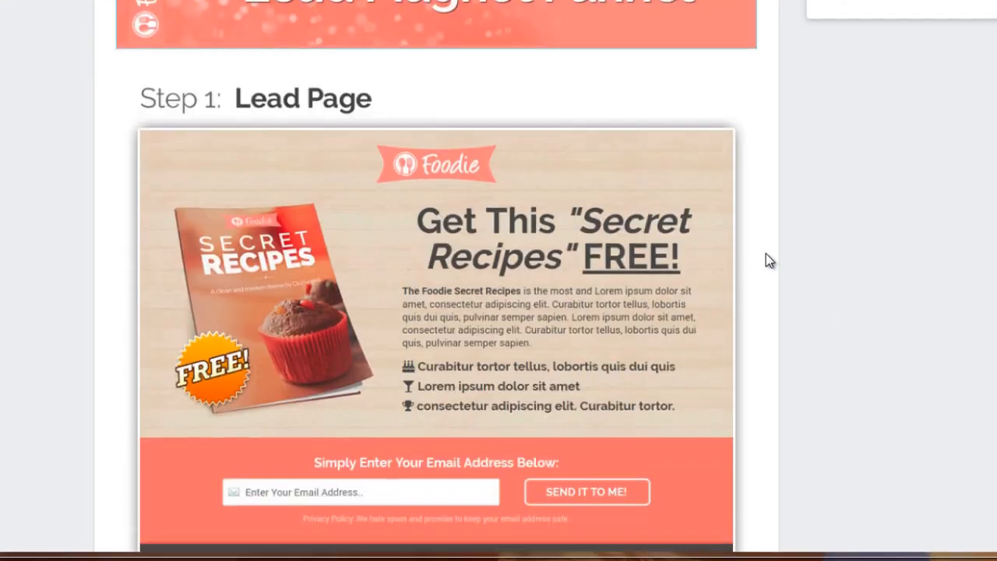
pyautogui.scroll(-1, 765, 261)
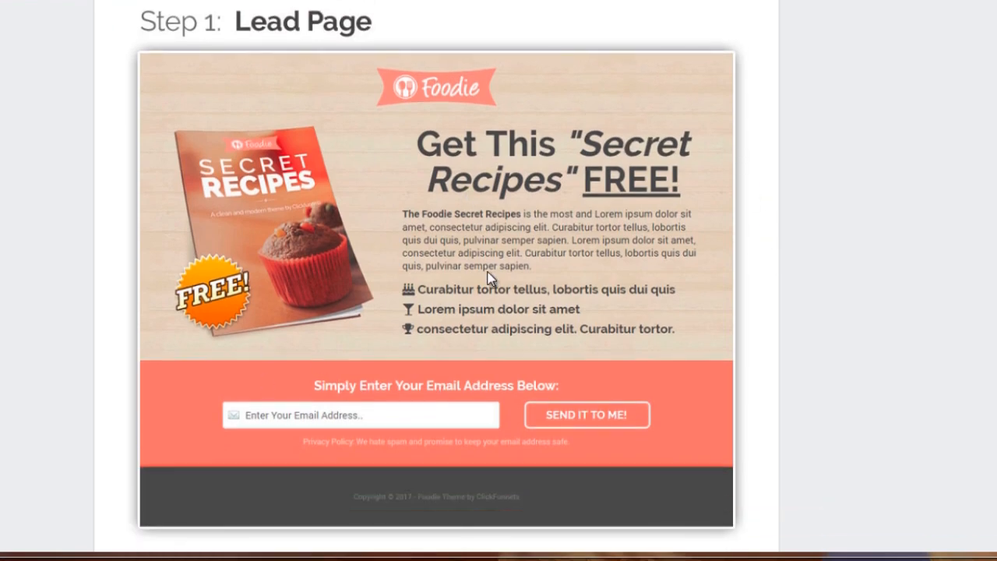
pyautogui.scroll(-6, 443, 231)
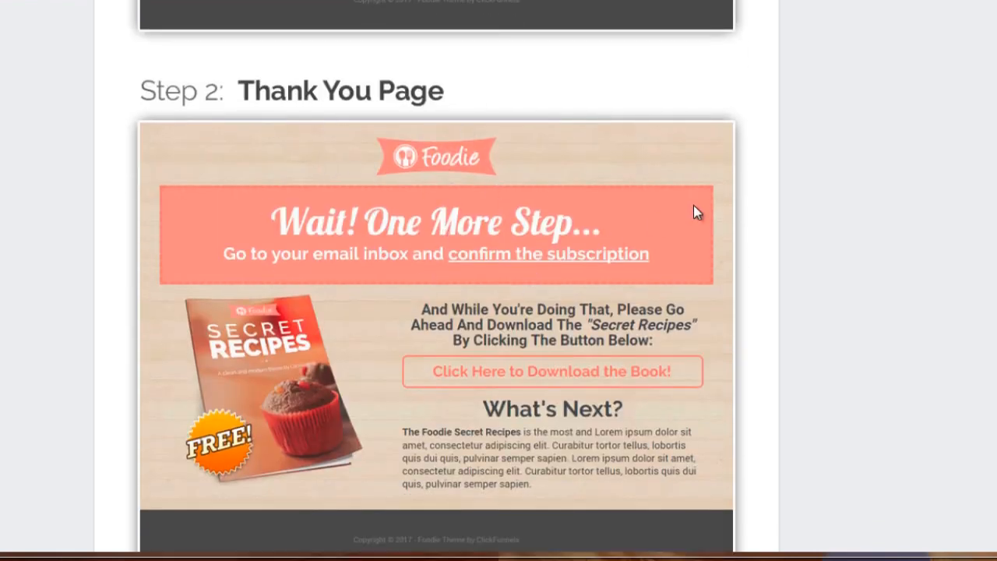
pyautogui.scroll(6, 760, 190)
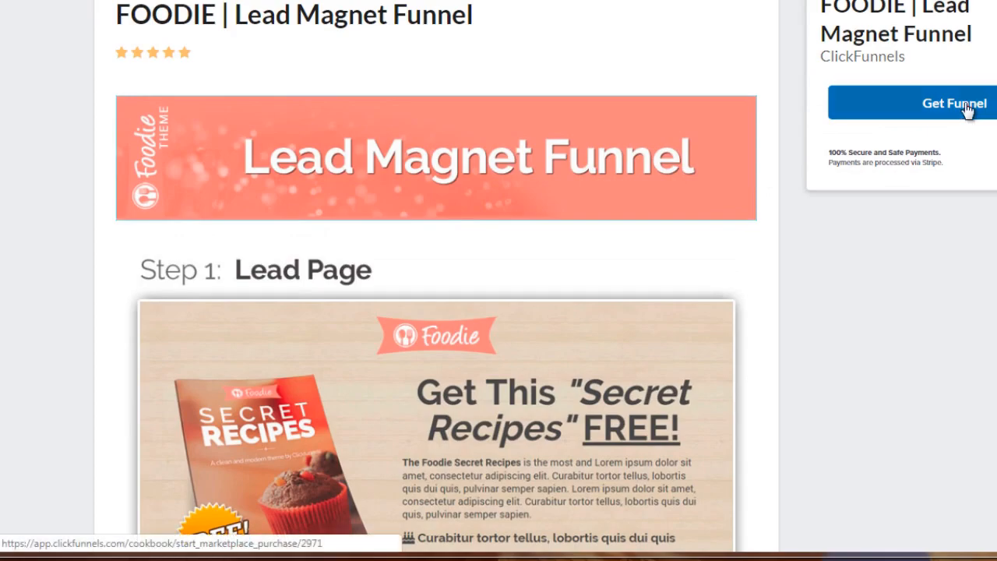
pyautogui.click(966, 108)
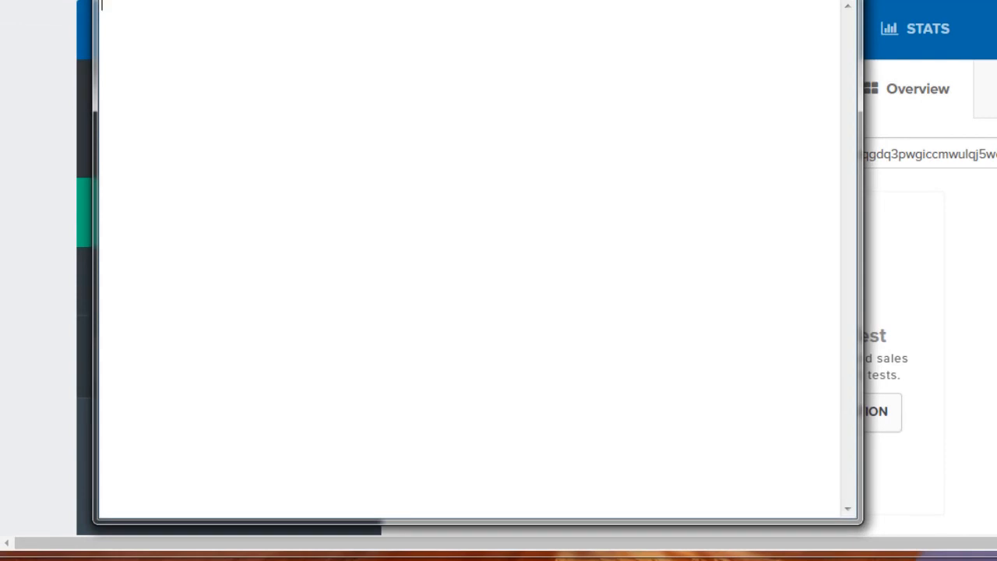
# Paste the Facebook base pixel code into the blank text document and insert an empty line after the PageView tracking line
pyautogui.hotkey('ctrl', 'v')
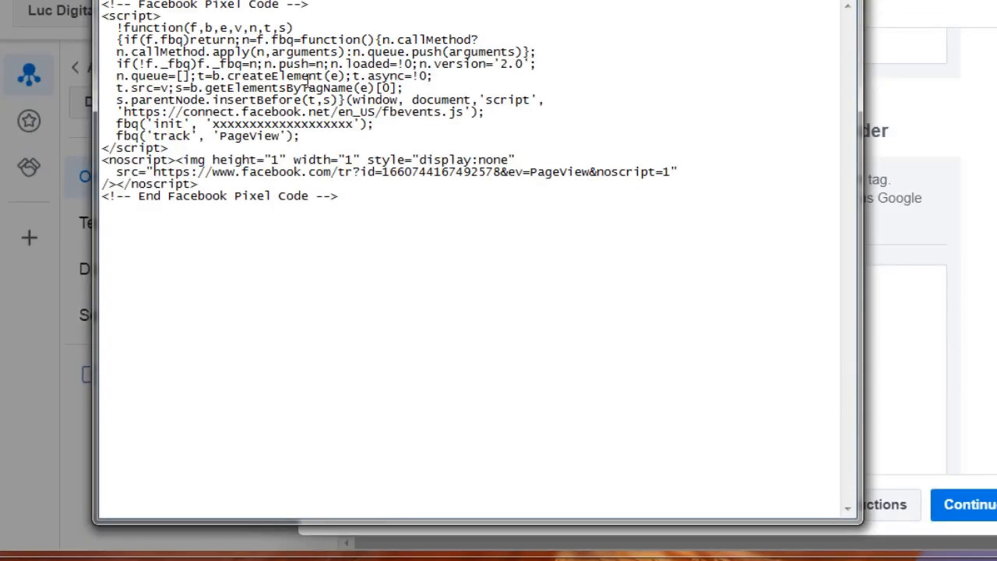
pyautogui.moveTo(467, 2); pyautogui.dragTo(570, 0)
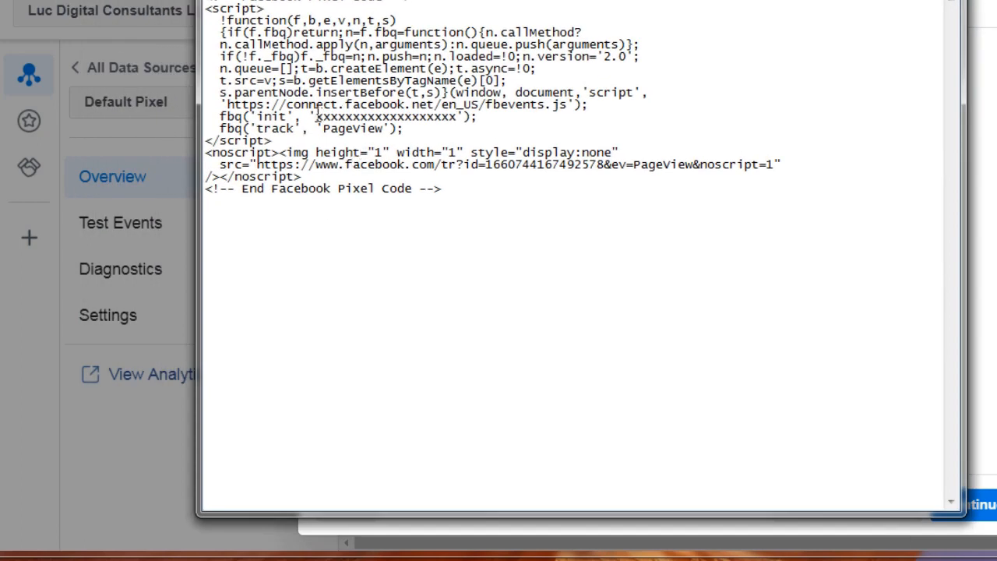
pyautogui.moveTo(315, 116); pyautogui.dragTo(458, 116)
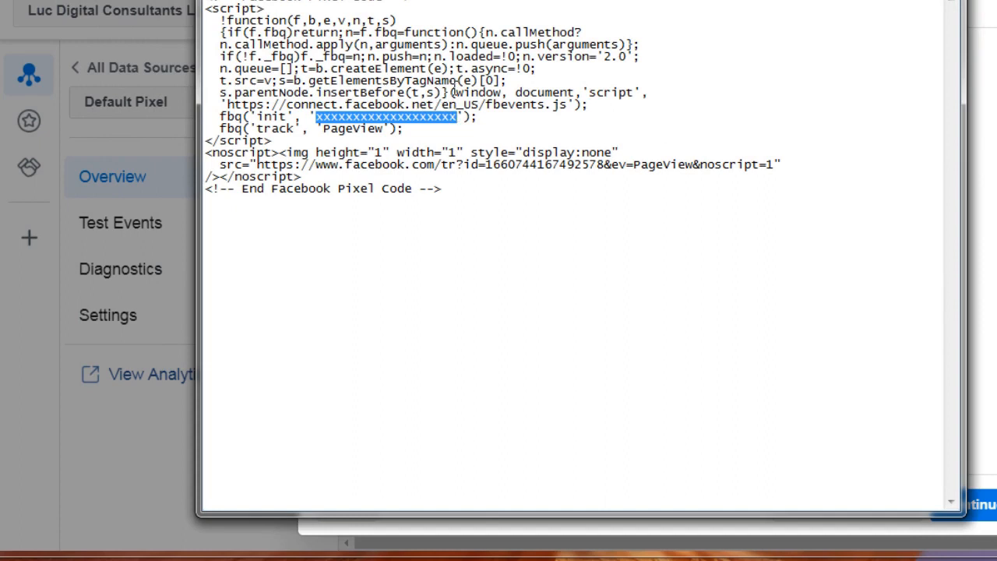
pyautogui.click(438, 131)
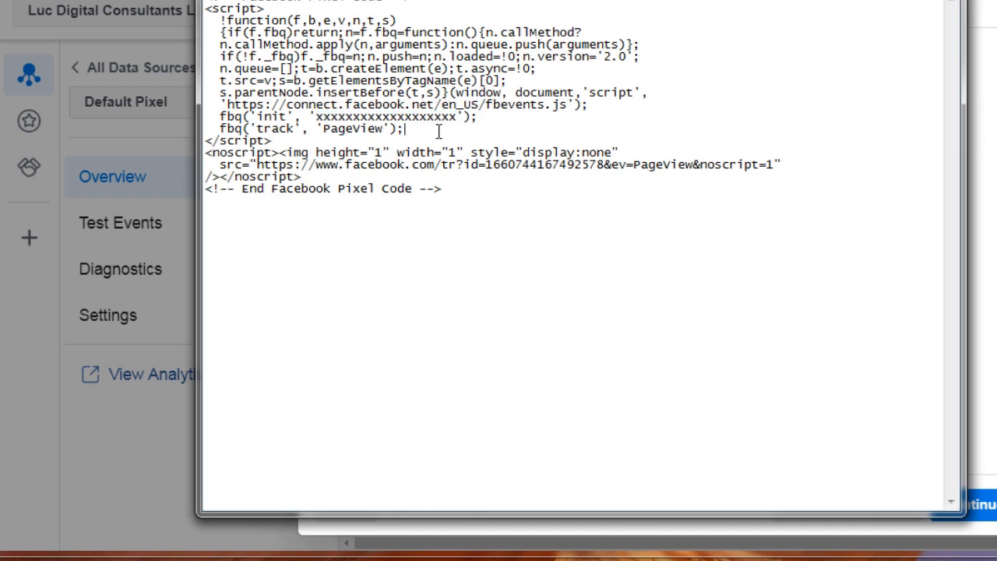
pyautogui.press('Return')
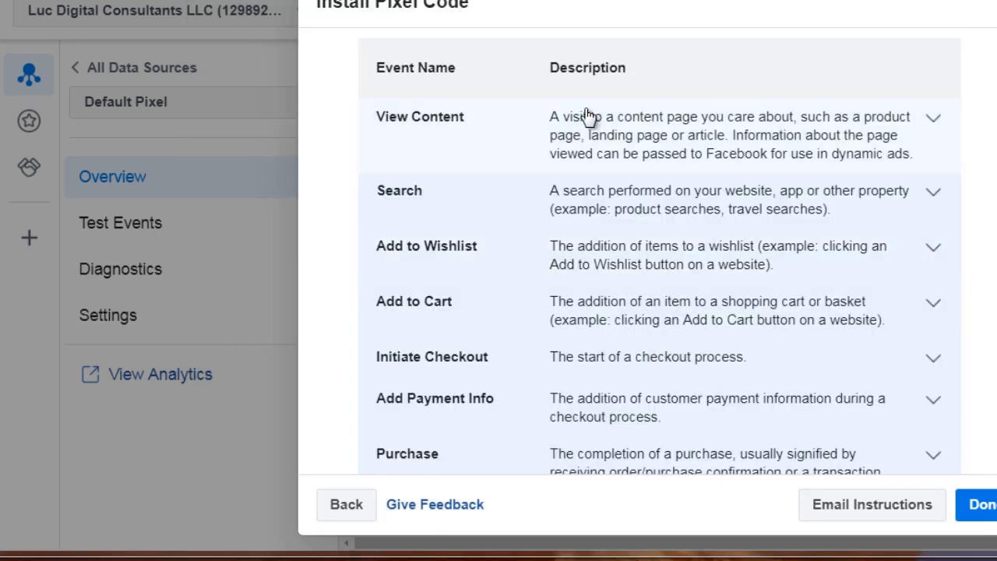
# Expand the View Content event in the pixel setup and copy its page-load tracking code
pyautogui.click(525, 138)
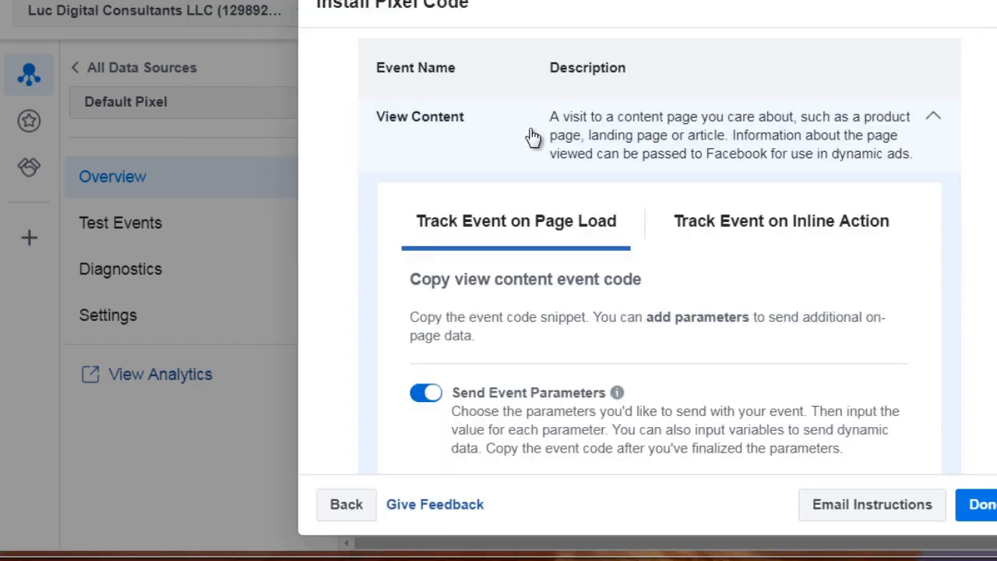
pyautogui.scroll(-10, 561, 141)
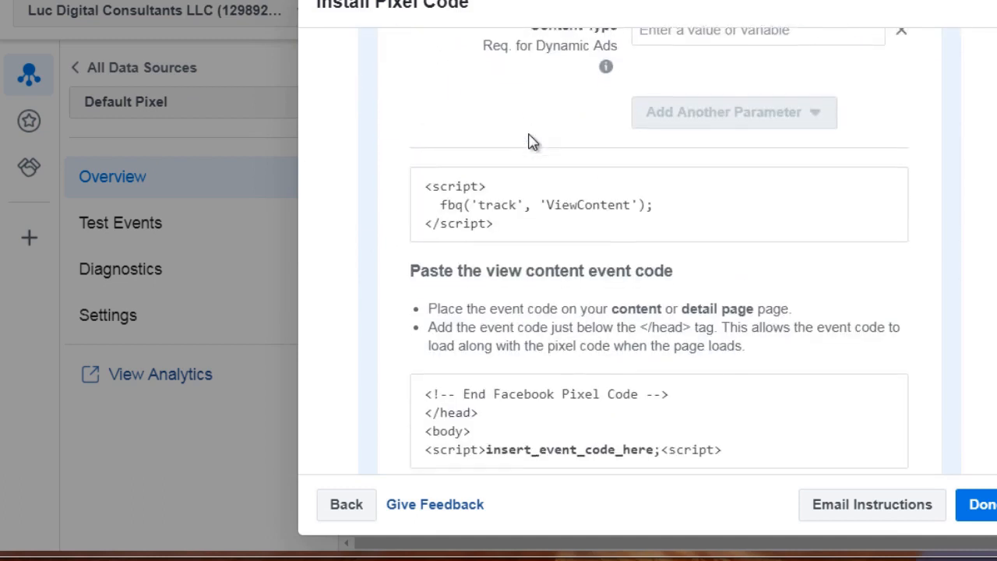
pyautogui.moveTo(460, 127)
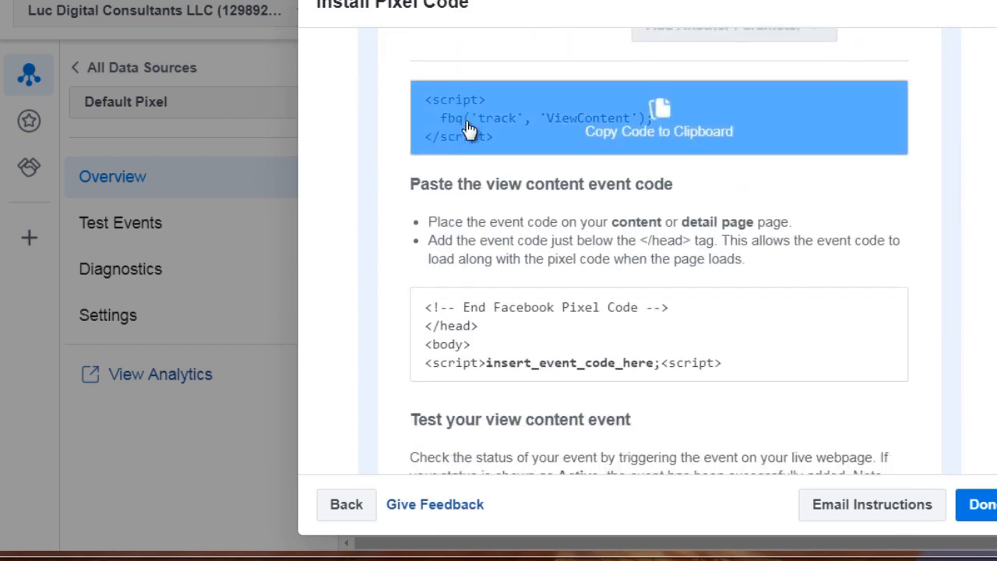
pyautogui.click(636, 127)
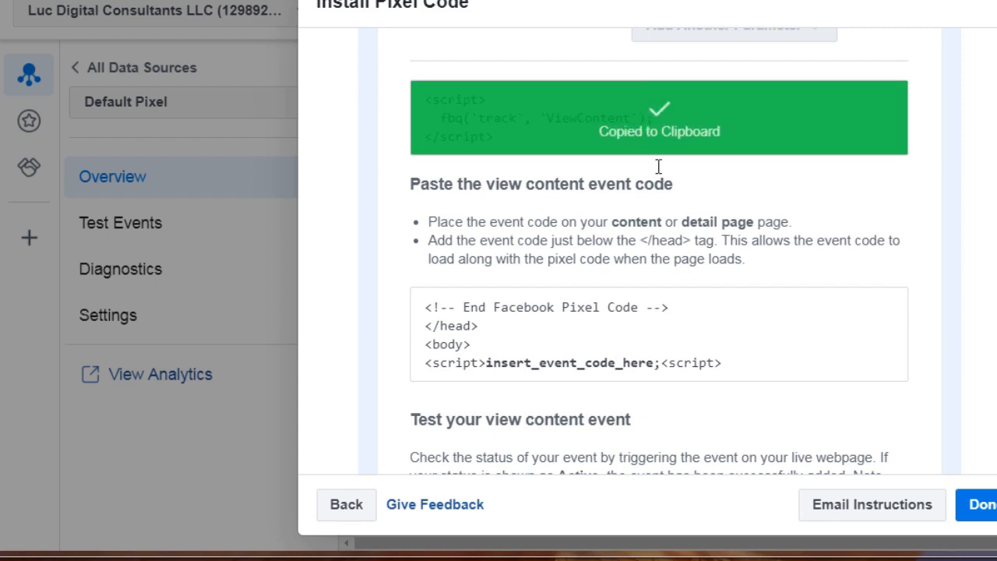
# Switch to the text document and paste the ViewContent script a few lines below the end of the base pixel code
pyautogui.hotkey('alt', 'Tab')
pyautogui.click(535, 297)
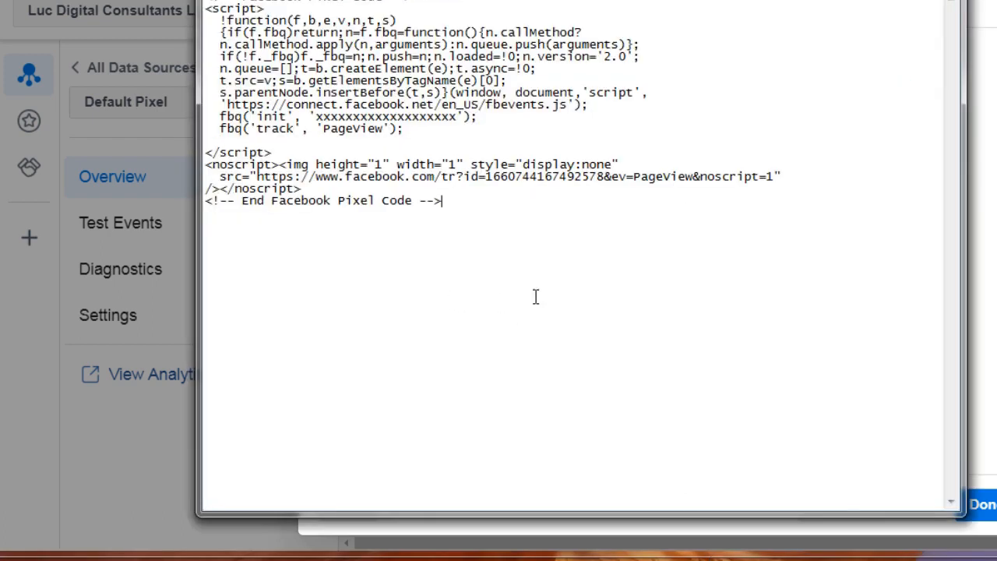
pyautogui.press('Return')
pyautogui.press('Return')
pyautogui.press('Return')
pyautogui.hotkey('ctrl', 'v')
pyautogui.press('Return')
pyautogui.press('Return')
pyautogui.press('Return')
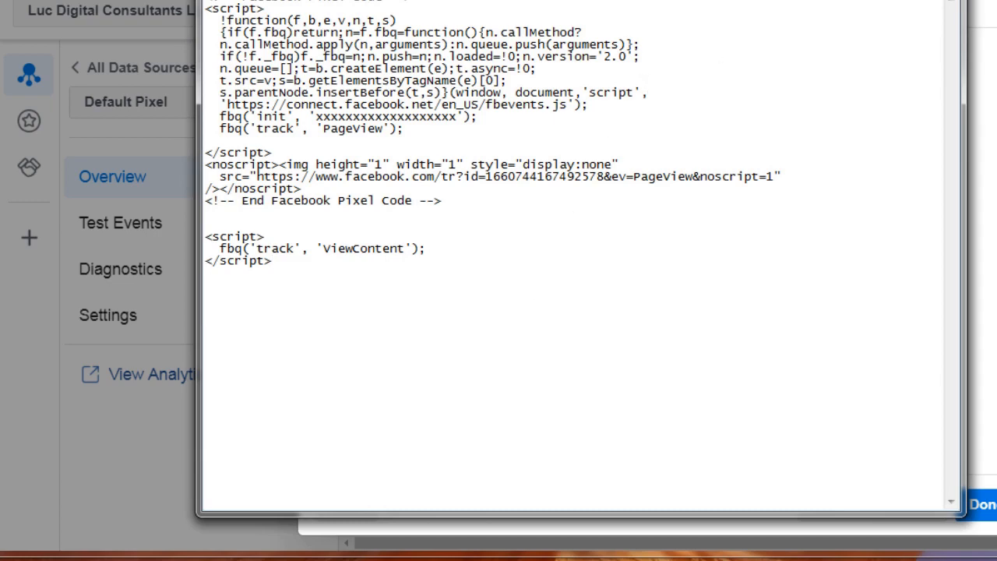
pyautogui.click(887, 3)
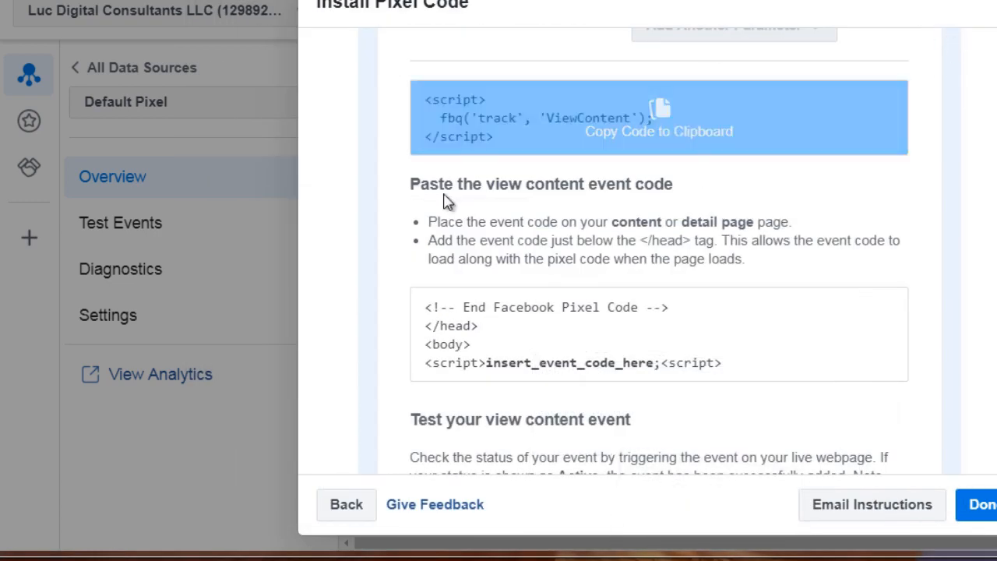
# Collapse the View Content event, look through the Ecommerce and Retail events, and set the event category to Education
pyautogui.scroll(1, 396, 209)
pyautogui.scroll(8, 394, 211)
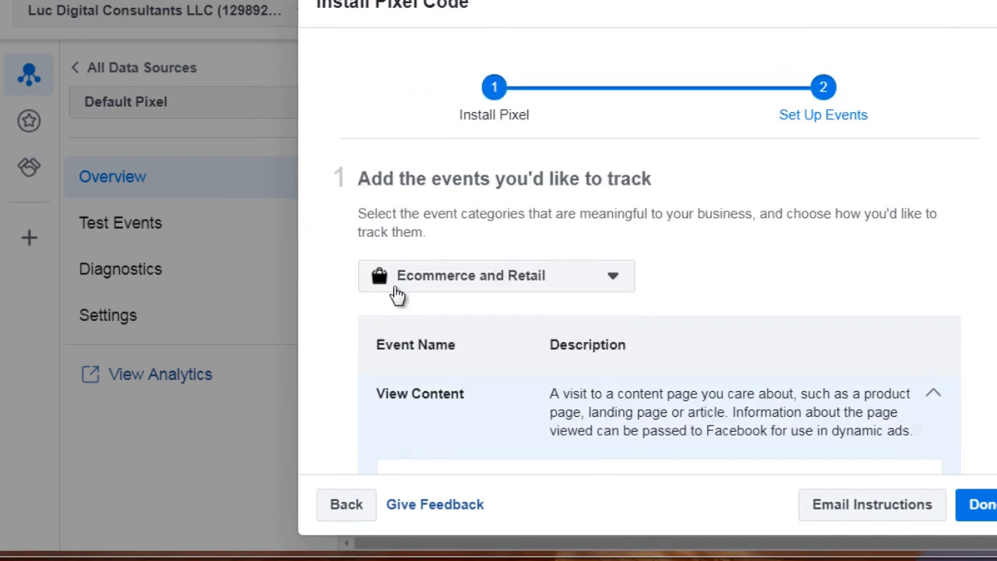
pyautogui.scroll(-1, 421, 296)
pyautogui.click(434, 312)
pyautogui.scroll(-7, 438, 319)
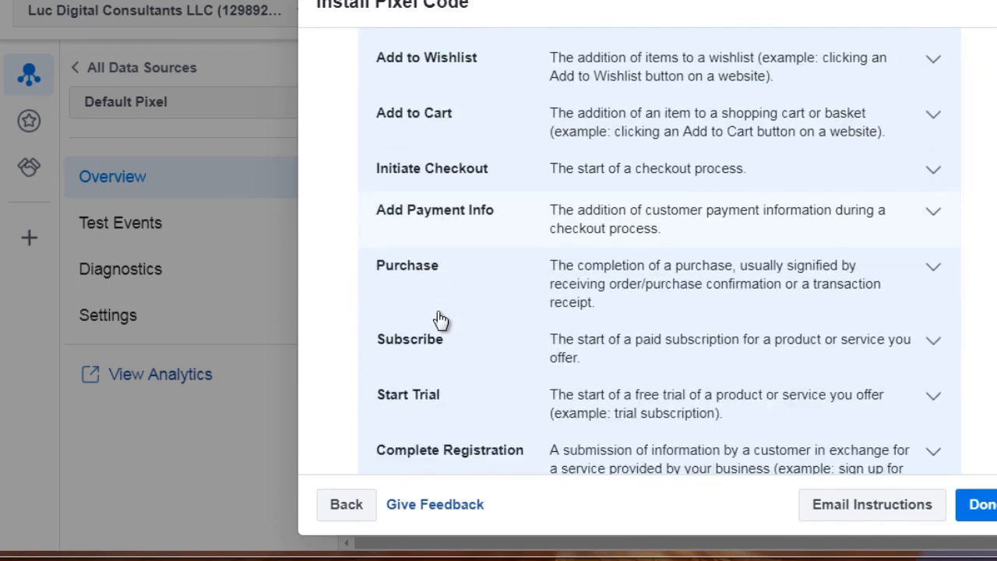
pyautogui.scroll(-4, 440, 319)
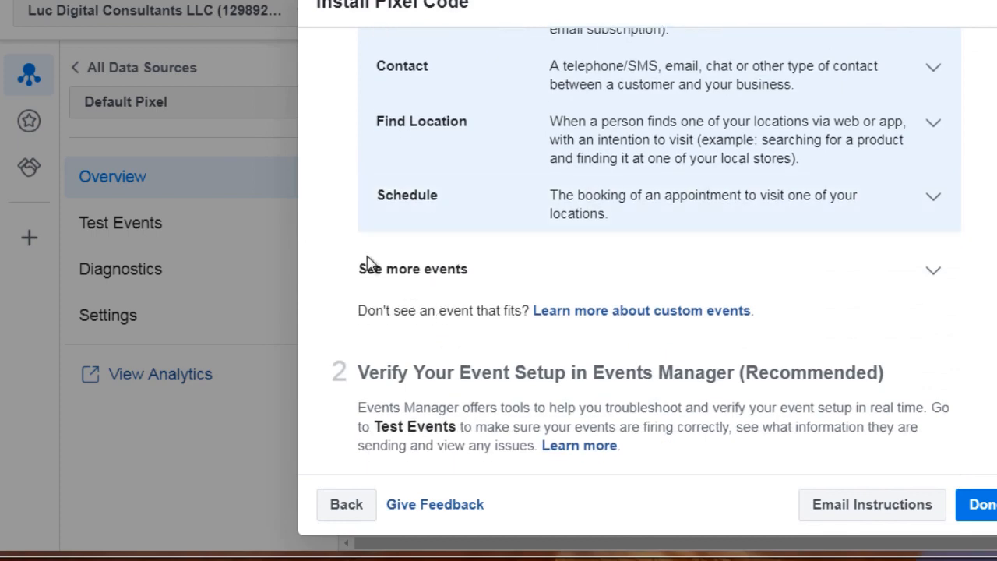
pyautogui.scroll(9, 342, 226)
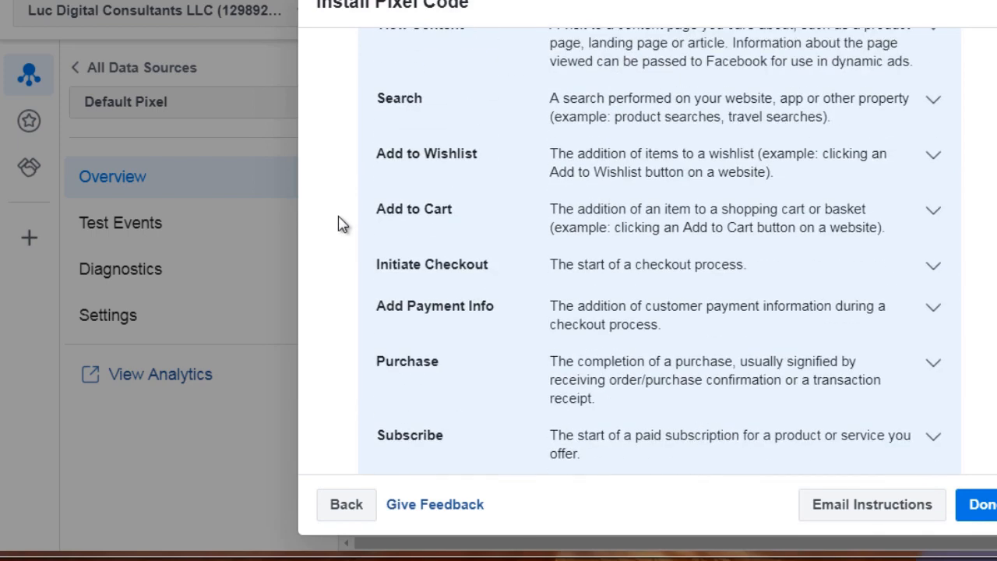
pyautogui.scroll(2, 343, 226)
pyautogui.click(402, 191)
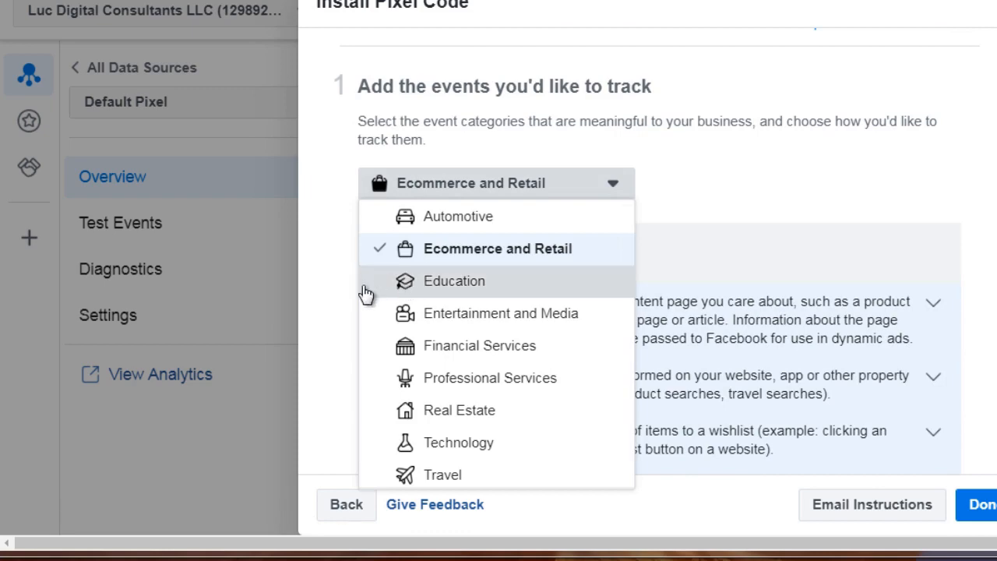
pyautogui.click(367, 290)
# Expand the Lead event in the Education category and copy its page-load tracking code
pyautogui.scroll(-9, 333, 287)
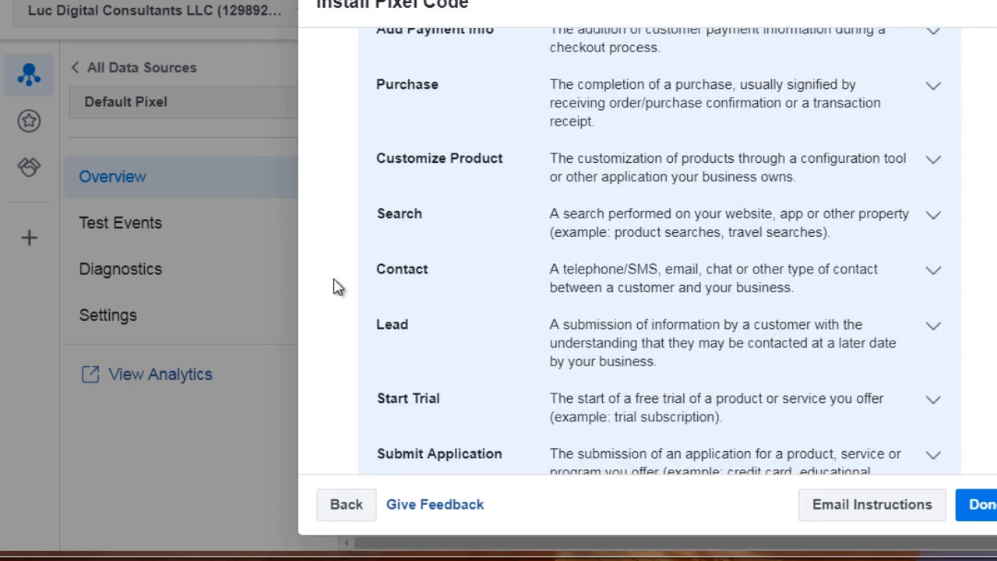
pyautogui.click(401, 257)
pyautogui.scroll(-5, 402, 253)
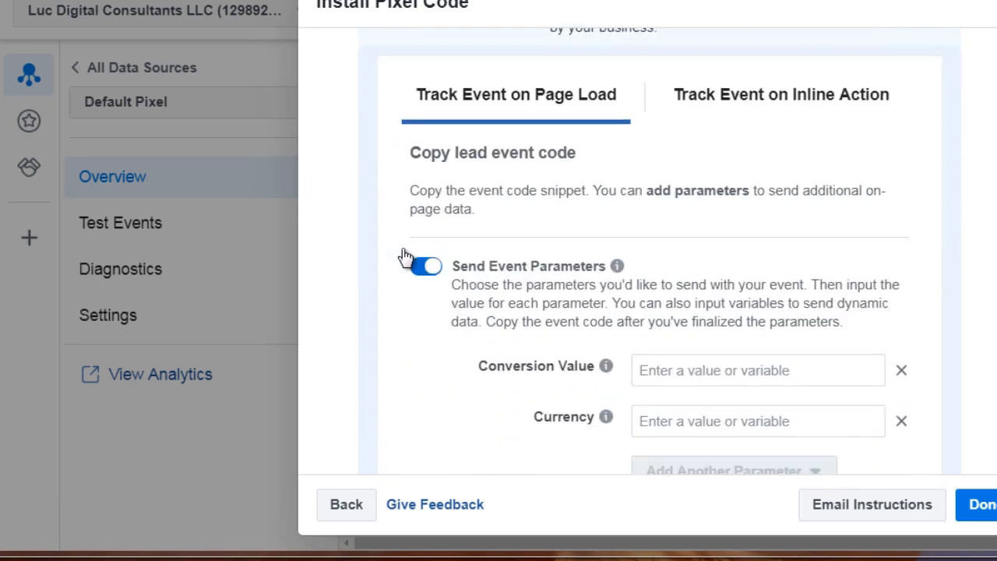
pyautogui.scroll(-5, 402, 251)
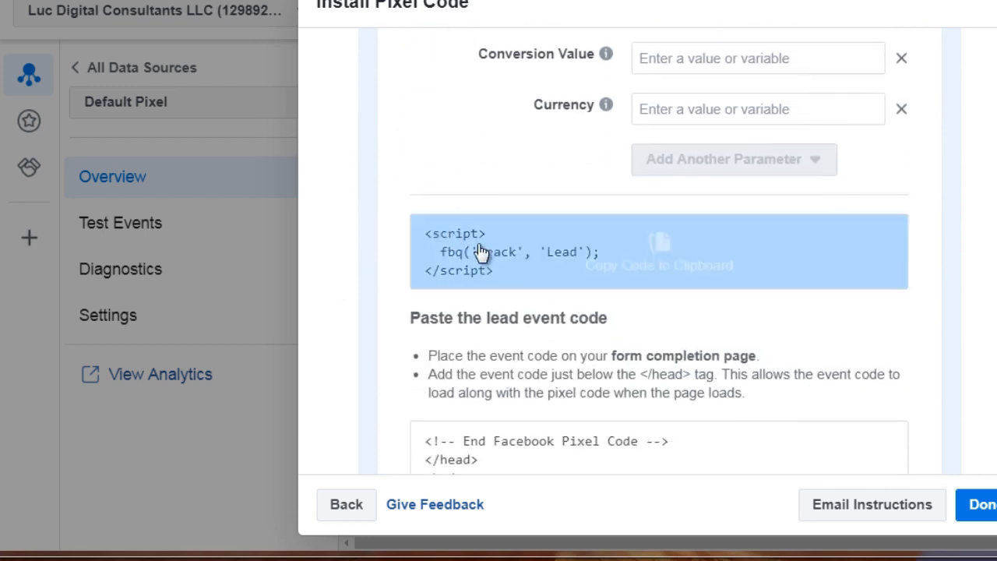
pyautogui.click(502, 250)
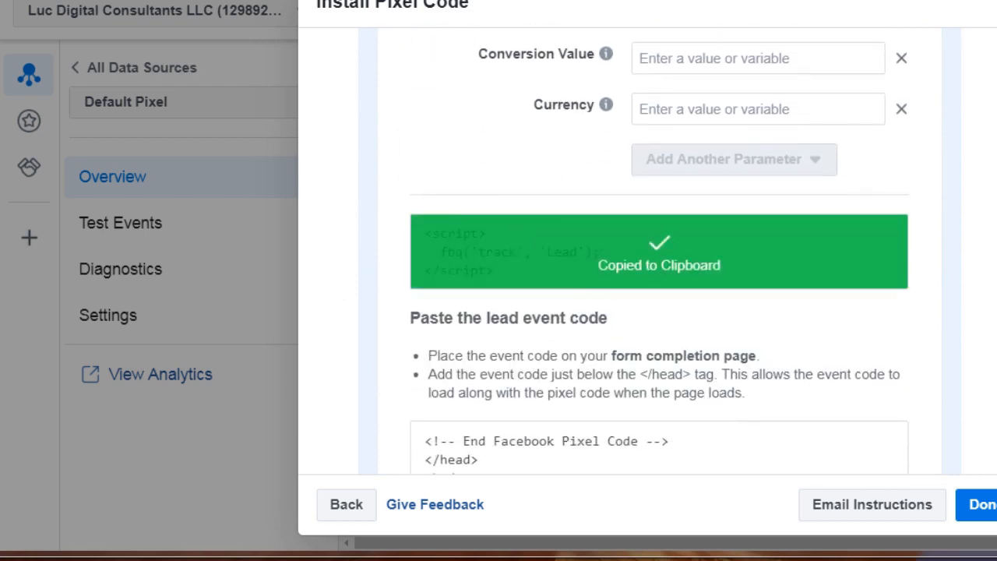
# Switch to the text document, paste the Lead script below the ViewContent script, and add two blank lines above the ViewContent script
pyautogui.hotkey('alt', 'Tab')
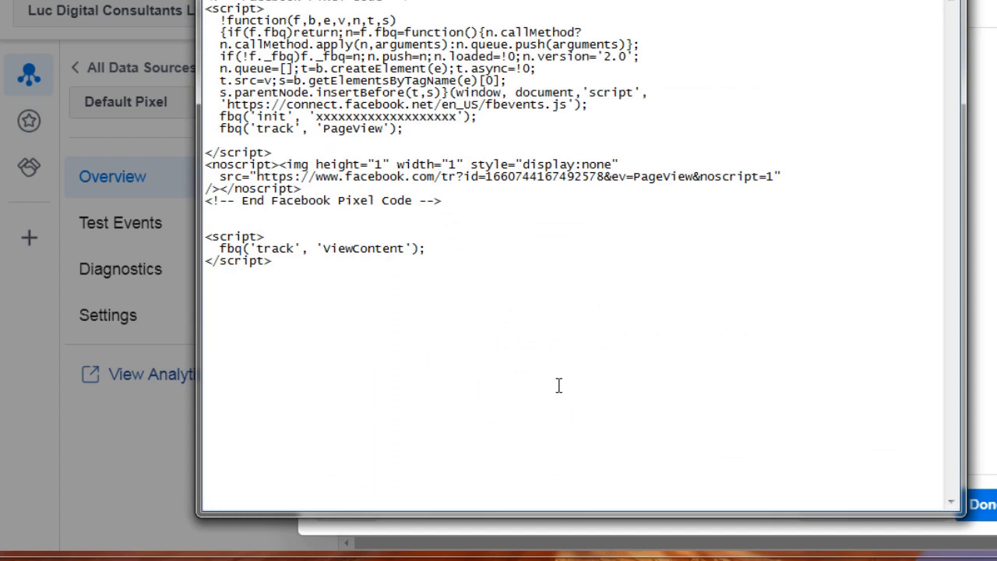
pyautogui.hotkey('ctrl', 'v')
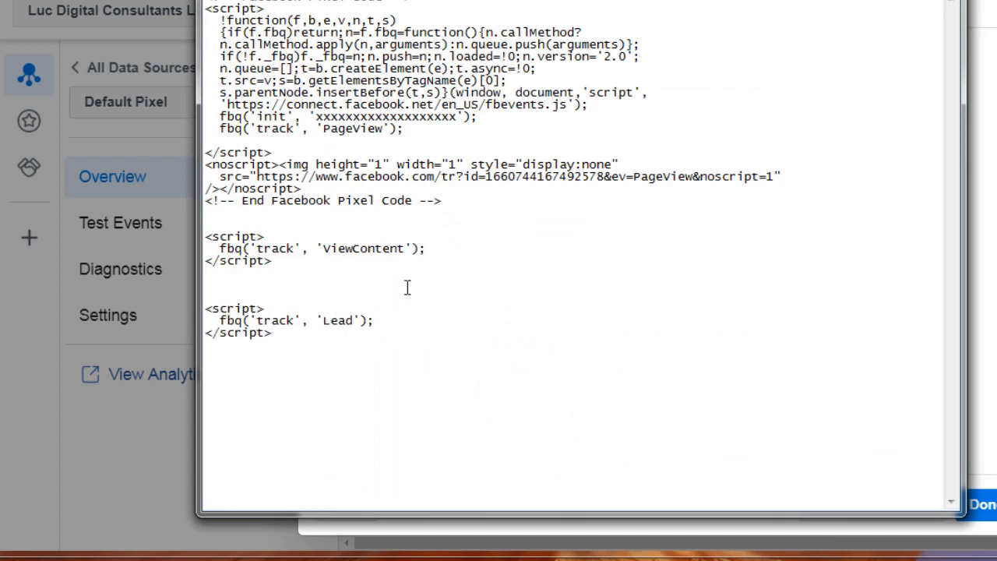
pyautogui.click(271, 228)
pyautogui.press('Return')
pyautogui.press('Return')
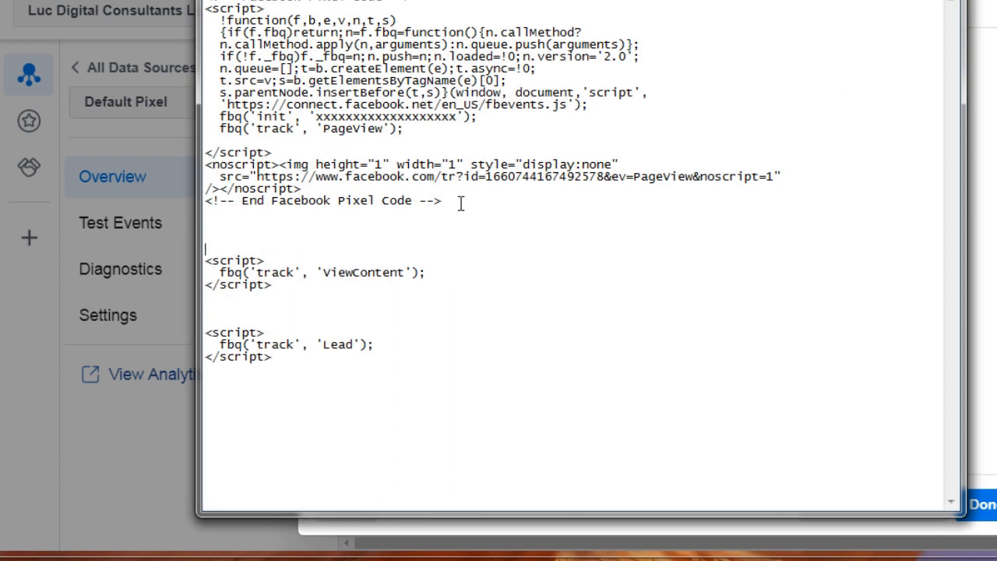
# Delete the opening and closing script tags around the ViewContent tracking line
pyautogui.moveTo(460, 203); pyautogui.dragTo(210, 1)
pyautogui.click(375, 198)
pyautogui.moveTo(266, 261); pyautogui.dragTo(191, 251)
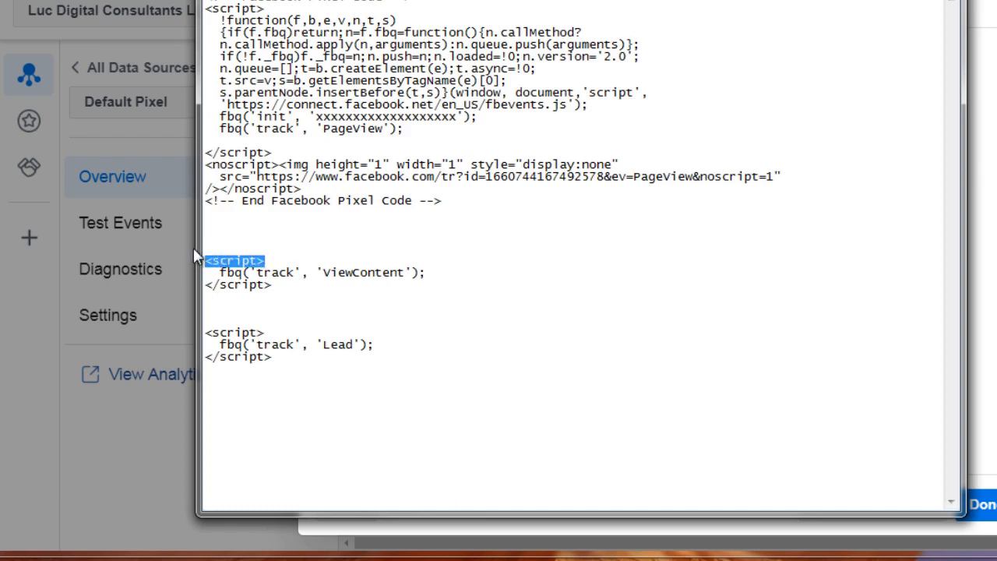
pyautogui.press('BackSpace')
pyautogui.moveTo(281, 285); pyautogui.dragTo(196, 283)
pyautogui.press('BackSpace')
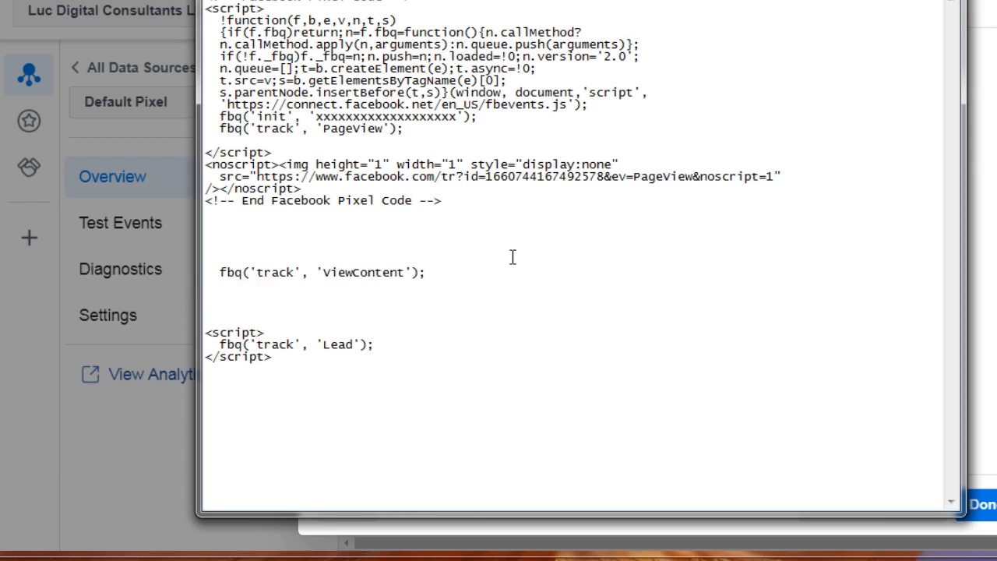
# Move the ViewContent tracking line directly below the PageView line in the base pixel code and remove the extra blank line after it
pyautogui.moveTo(432, 276); pyautogui.dragTo(223, 280)
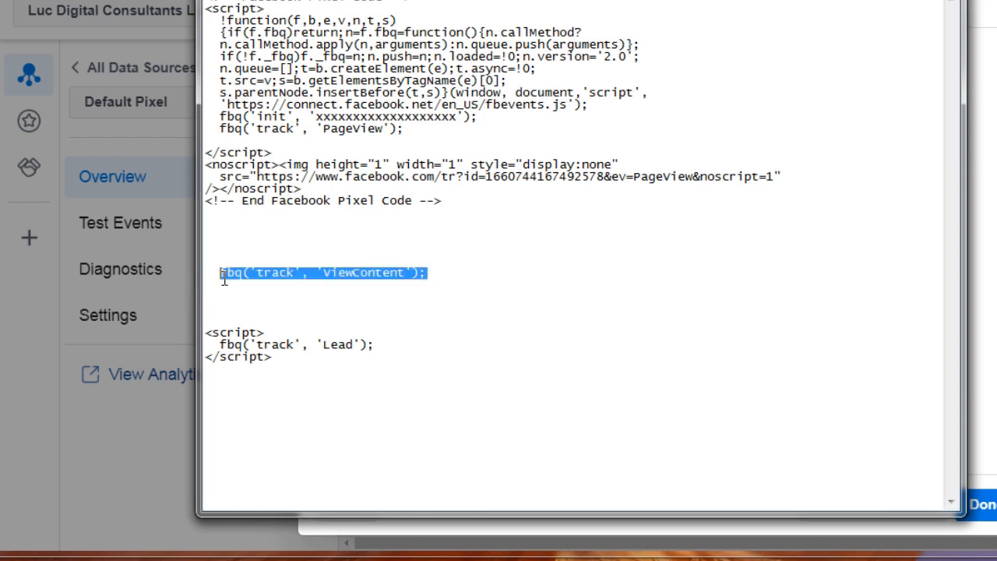
pyautogui.hotkey('ctrl', 'x')
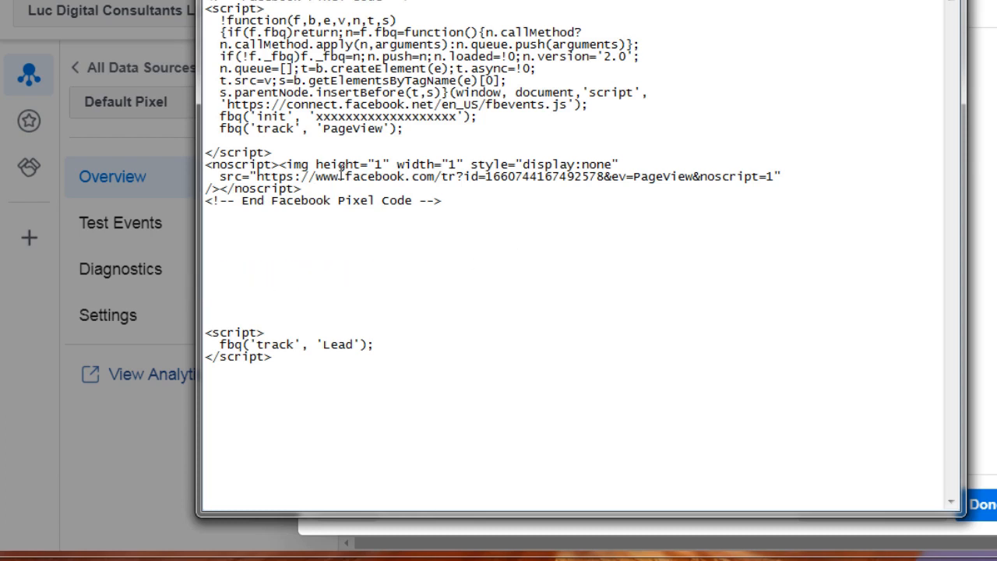
pyautogui.click(430, 133)
pyautogui.press('Return')
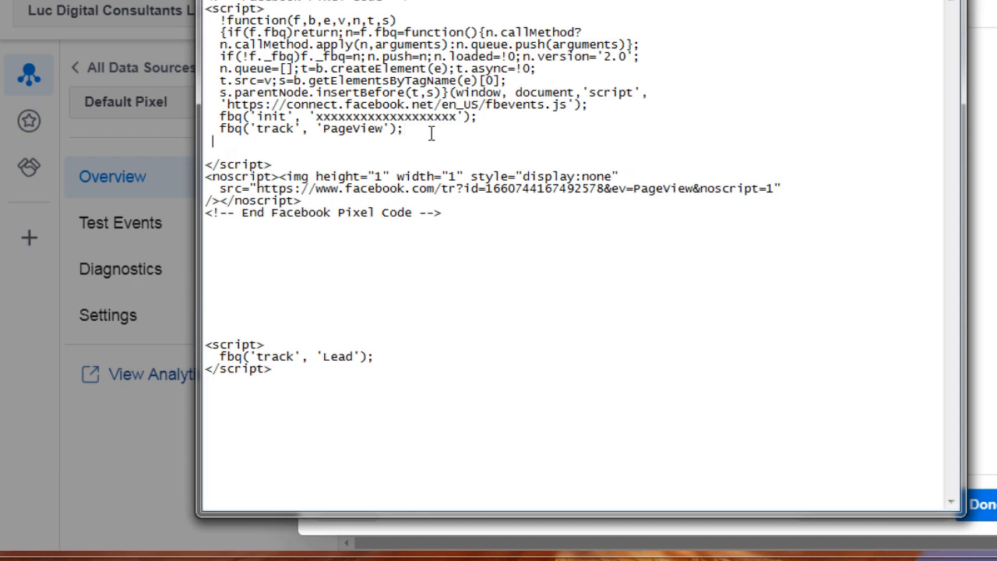
pyautogui.hotkey('ctrl', 'v')
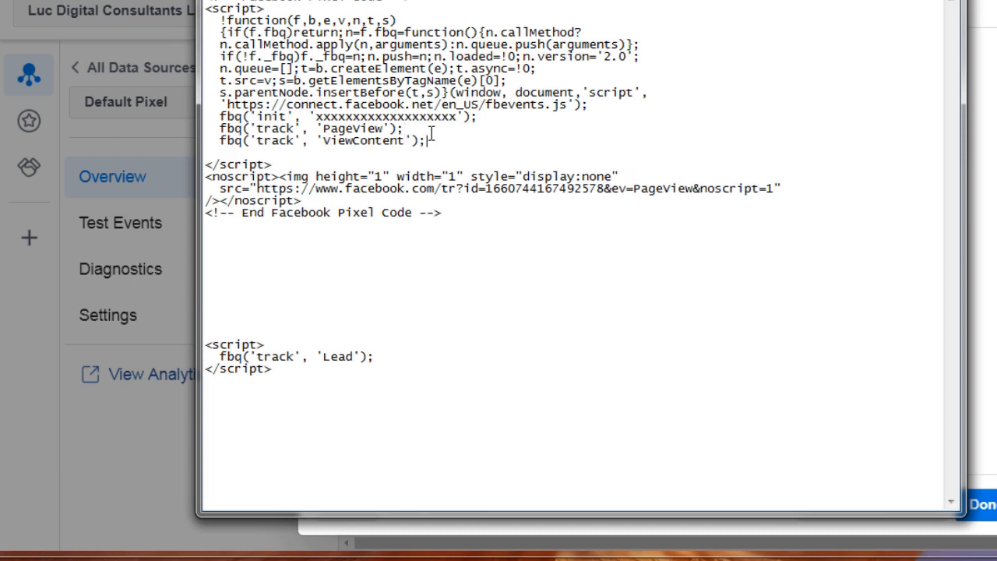
pyautogui.press('BackSpace')
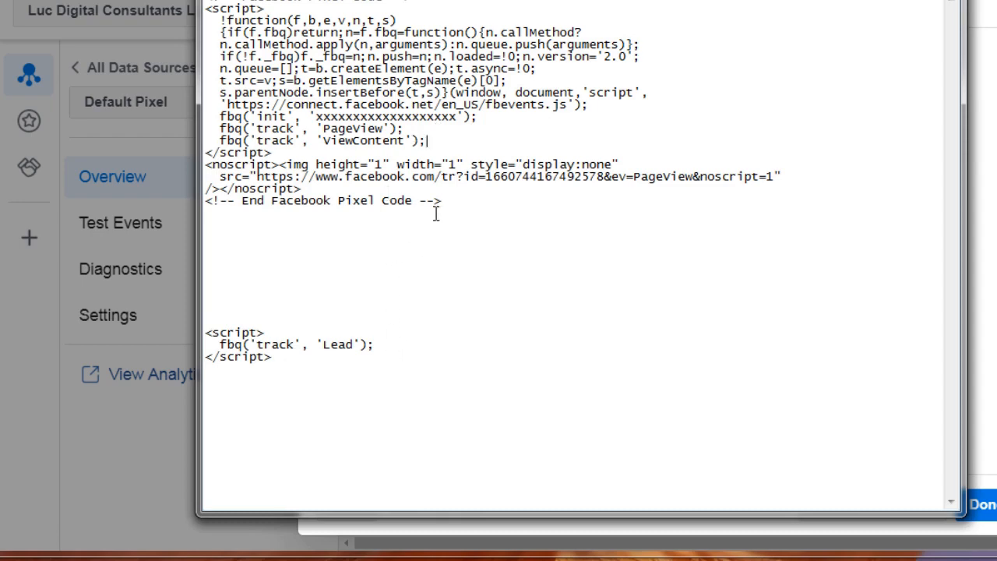
# Duplicate the complete Facebook pixel code block a few lines below the original and add a line break after the copy
pyautogui.moveTo(441, 200); pyautogui.dragTo(207, 2)
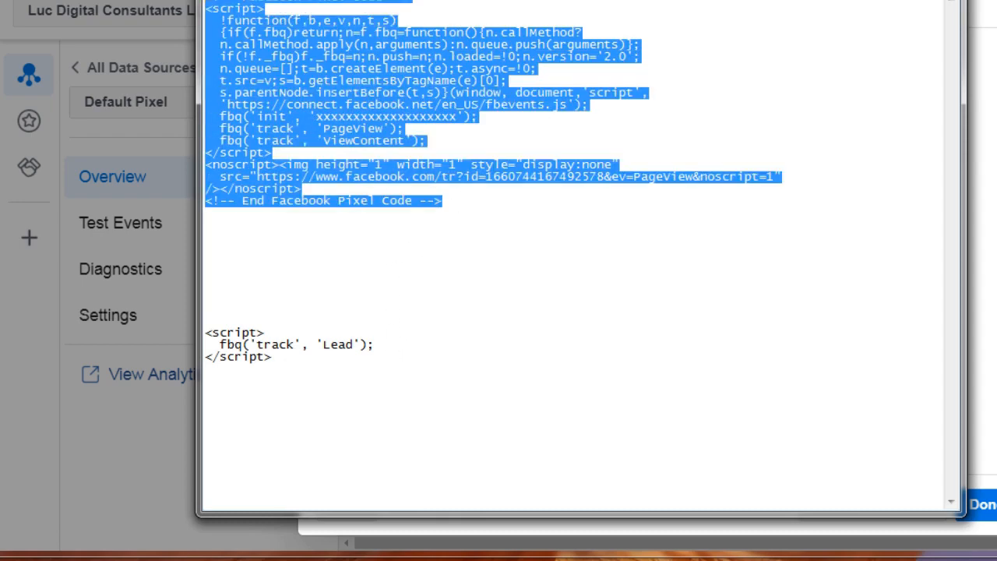
pyautogui.click(251, 259)
pyautogui.hotkey('ctrl', 'v')
pyautogui.hotkey('ctrl', 'v')
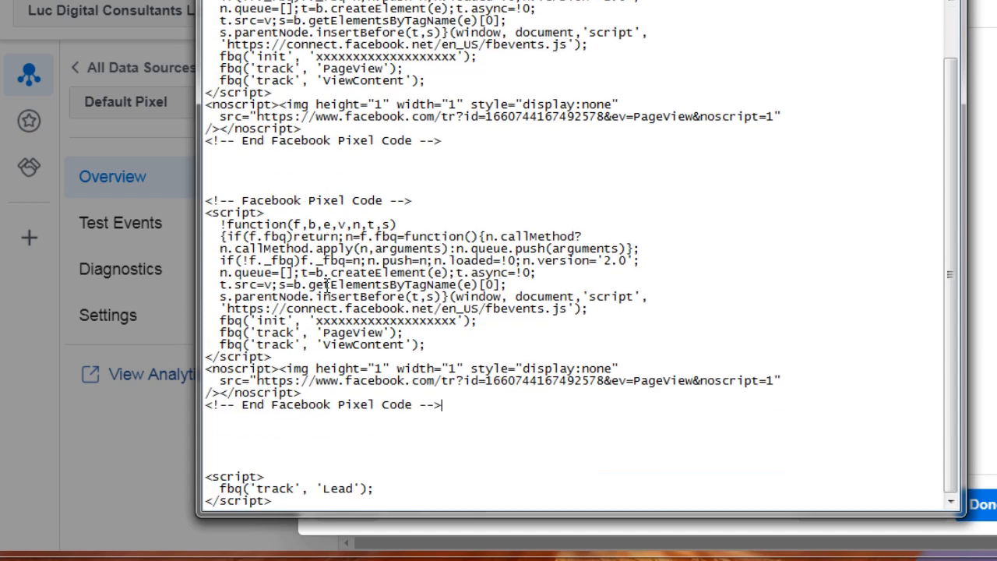
pyautogui.press('Return')
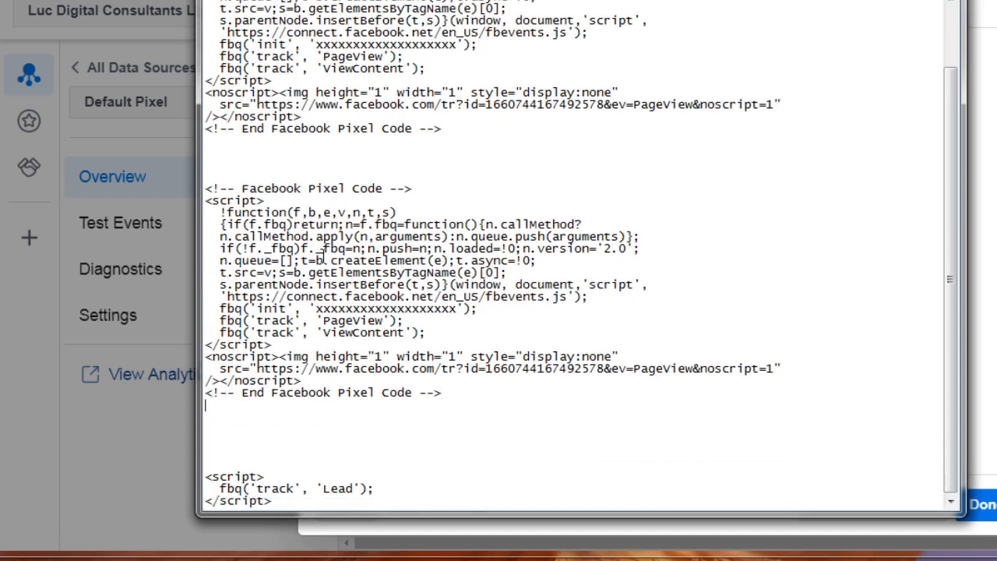
# Replace the ViewContent line in the second pixel block with the Lead tracking line, and delete the leftover empty script tags
pyautogui.moveTo(375, 488); pyautogui.dragTo(220, 489)
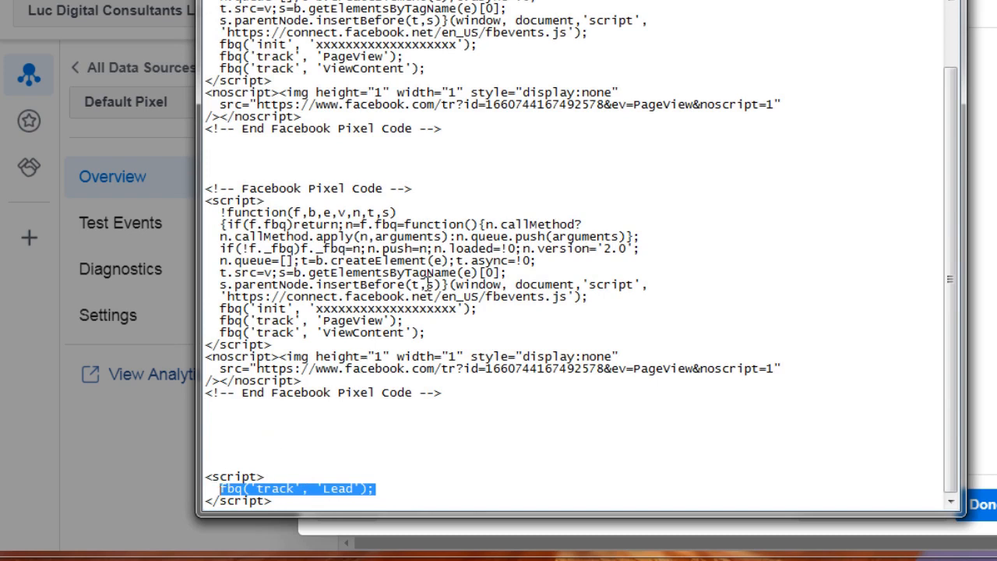
pyautogui.hotkey('ctrl', 'x')
pyautogui.moveTo(426, 333); pyautogui.dragTo(221, 335)
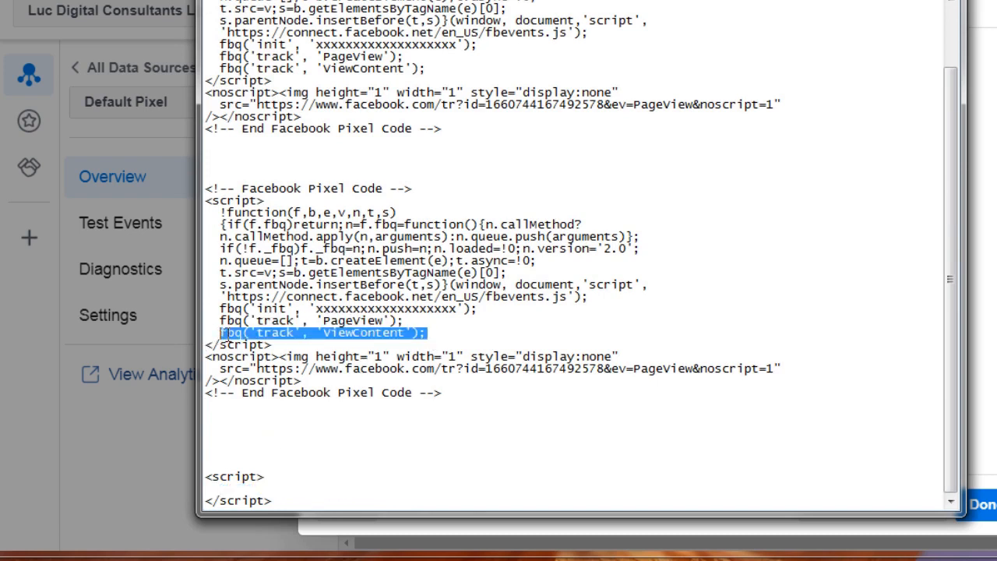
pyautogui.hotkey('ctrl', 'v')
pyautogui.moveTo(290, 466); pyautogui.dragTo(323, 510)
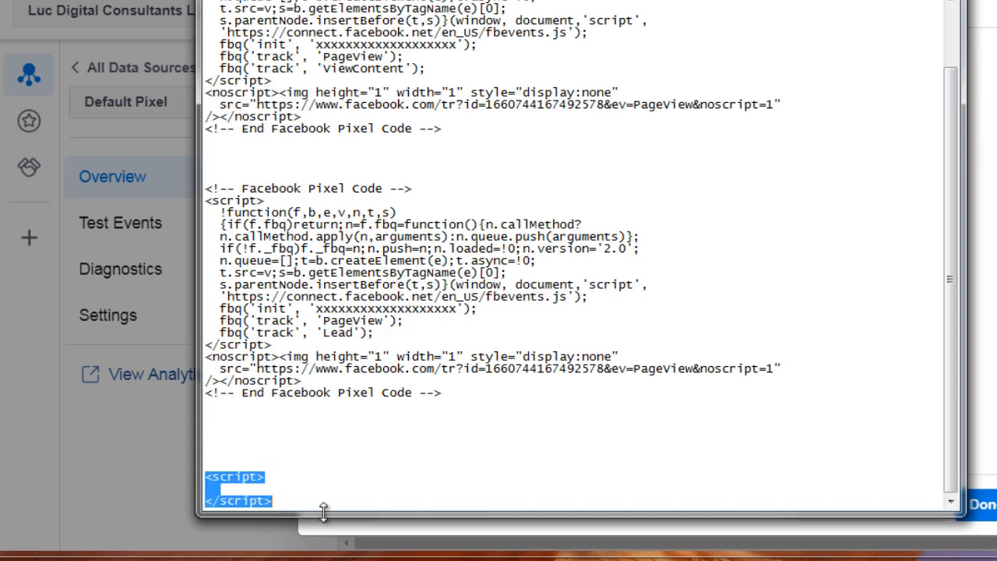
pyautogui.press('Delete')
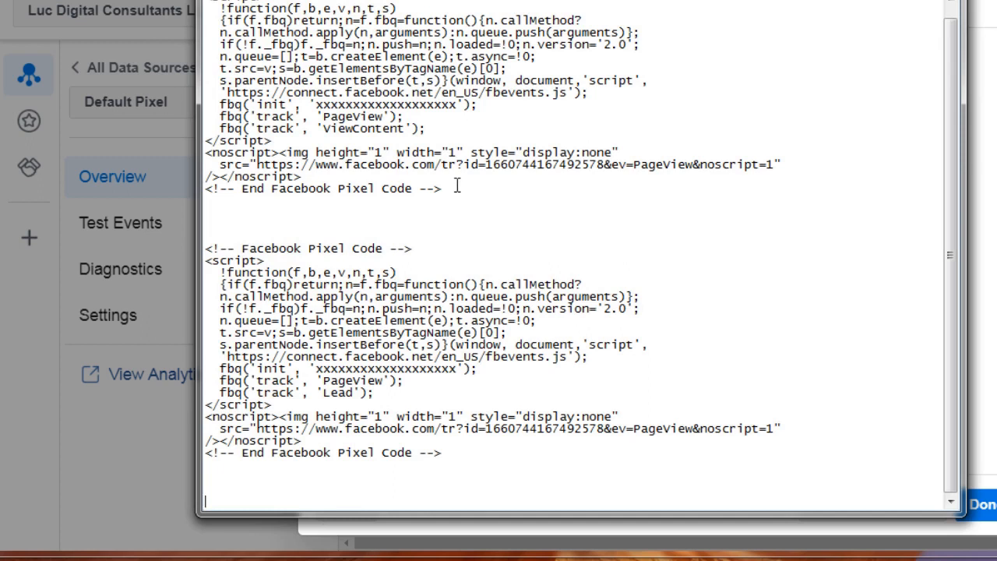
# Copy the entire first pixel code block, the one containing the ViewContent event
pyautogui.moveTo(457, 186); pyautogui.dragTo(257, 0)
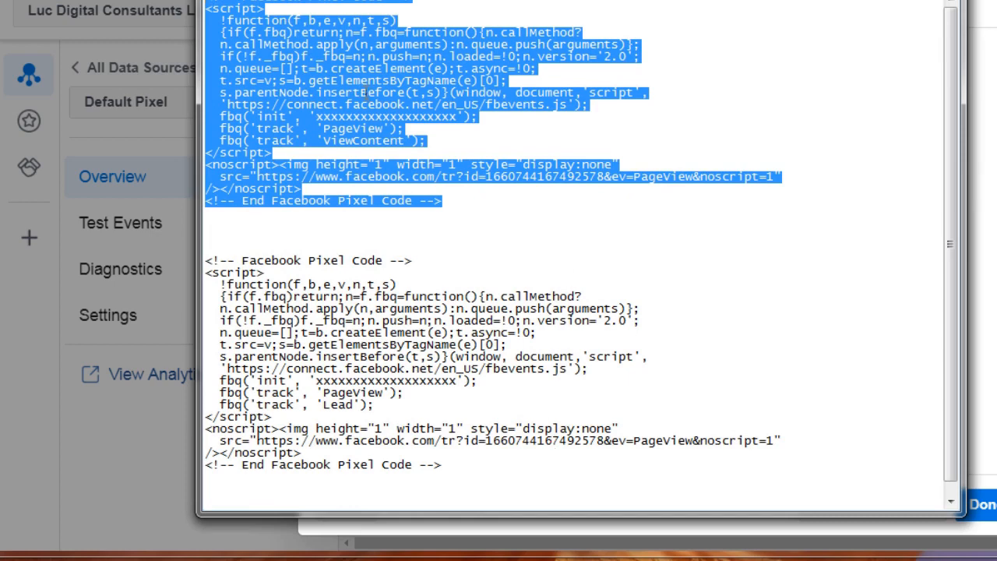
pyautogui.rightClick(353, 79)
pyautogui.click(397, 138)
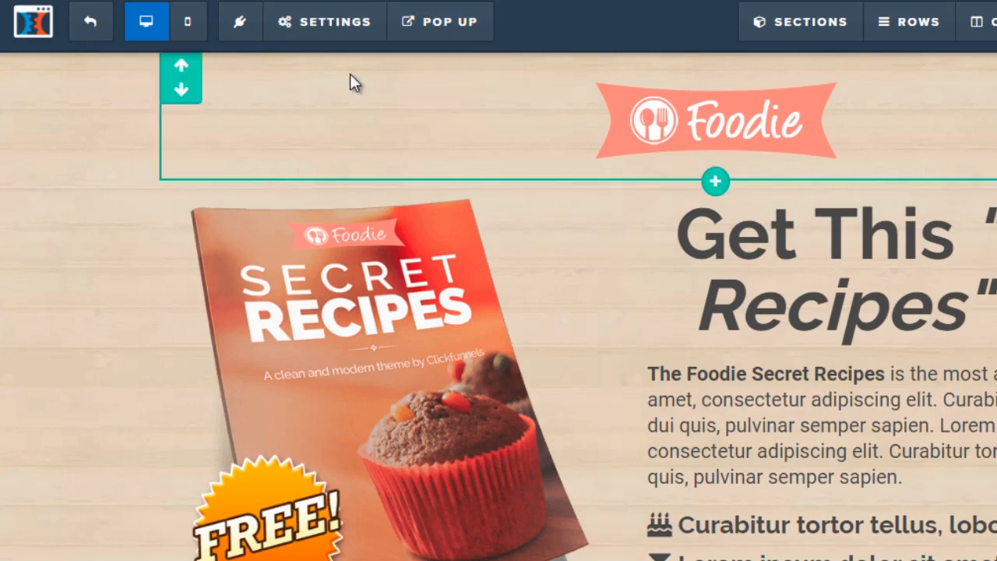
# In the ClickFunnels editor, paste the ViewContent pixel code into the opt-in page's header tracking code, check it, and close the tracking settings
pyautogui.moveTo(320, 27)
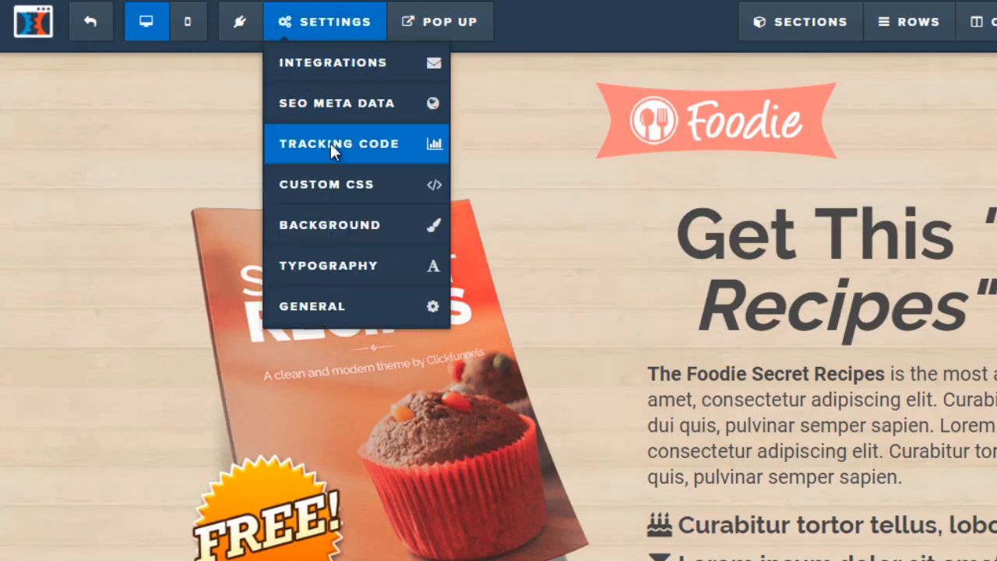
pyautogui.click(330, 147)
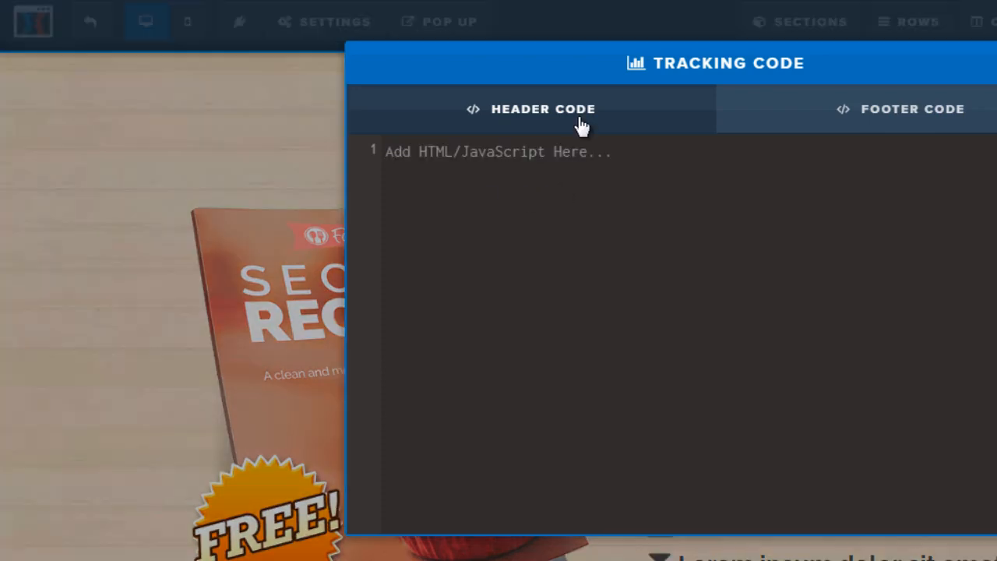
pyautogui.click(531, 181)
pyautogui.rightClick(529, 159)
pyautogui.click(593, 273)
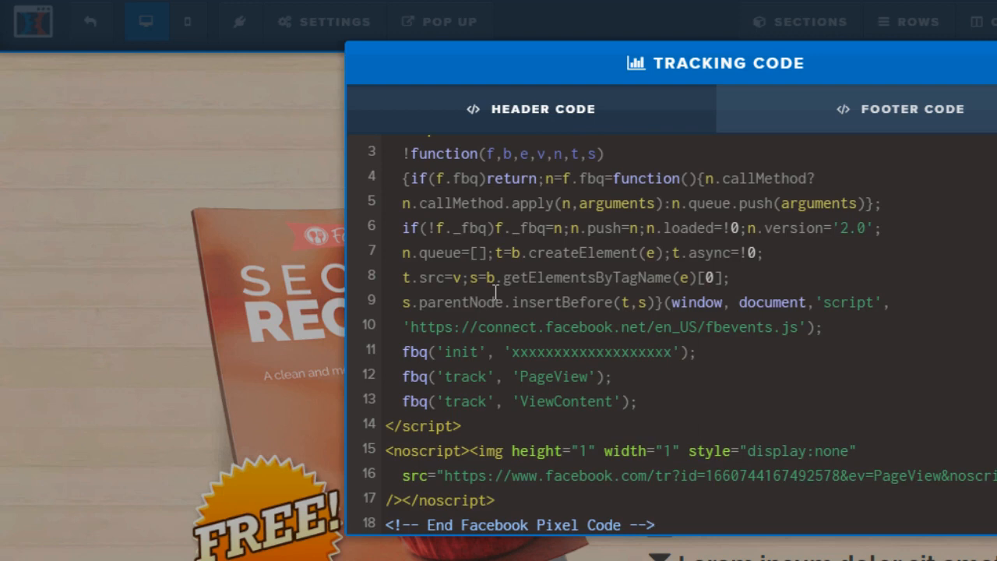
pyautogui.scroll(2, 495, 292)
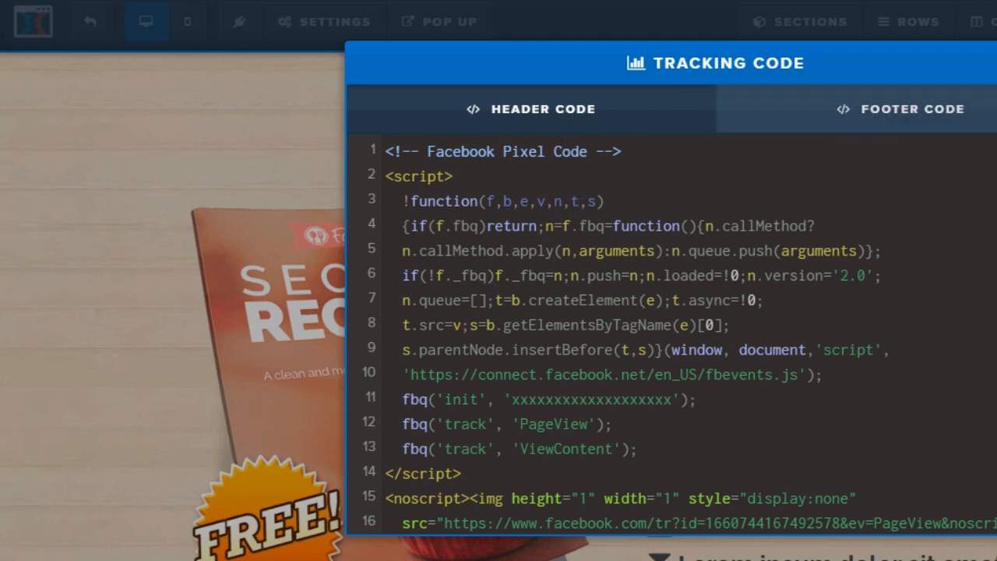
pyautogui.press('Escape')
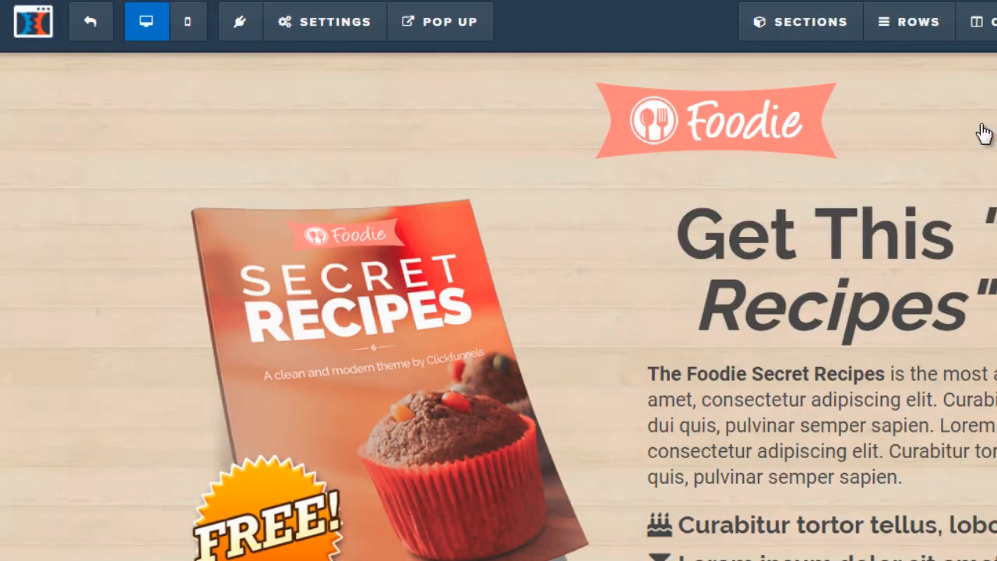
# Switch back to Notepad, copy the entire second pixel block containing the Lead event, and minimize the document
pyautogui.moveTo(569, 222)
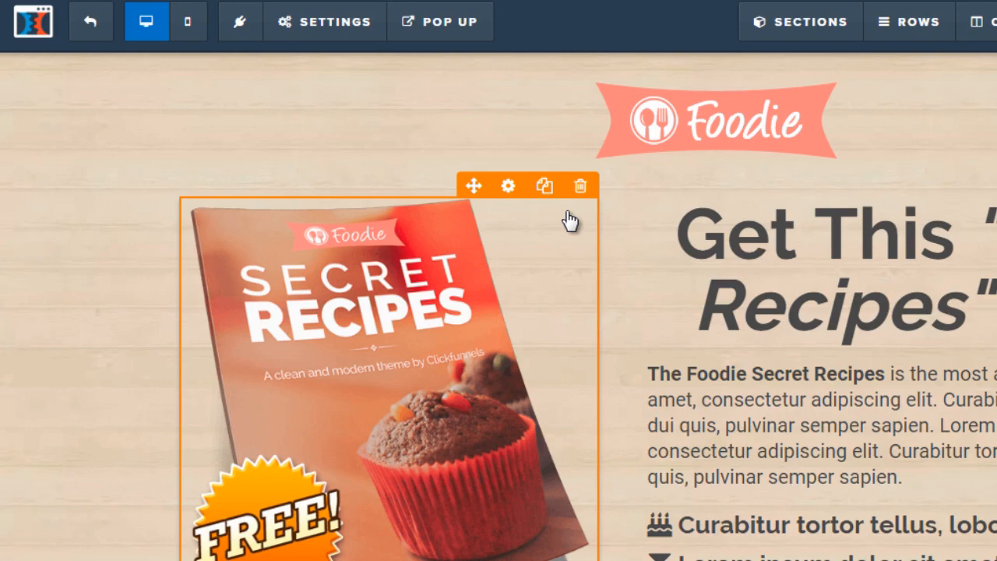
pyautogui.hotkey('alt', 'Tab')
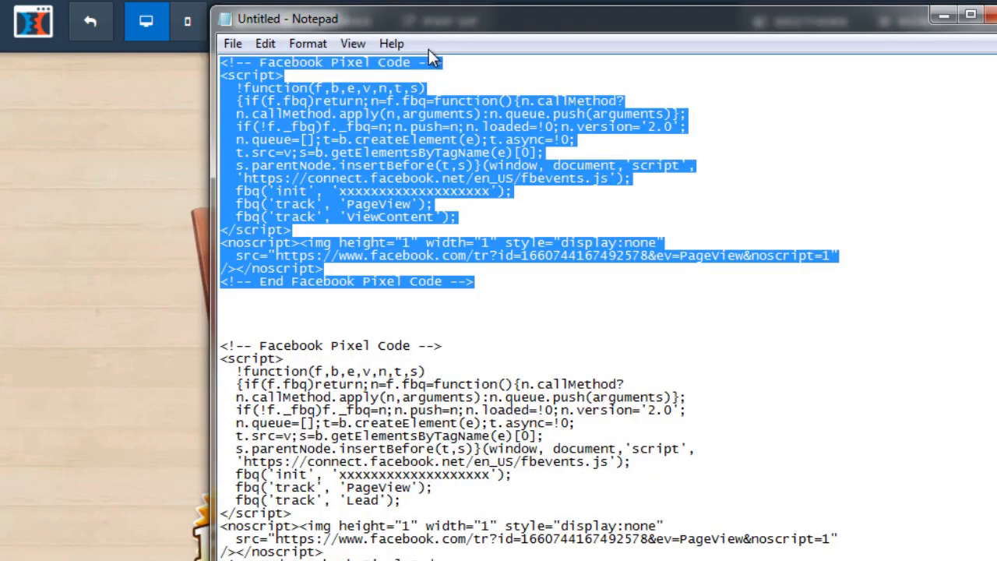
pyautogui.scroll(-1, 530, 308)
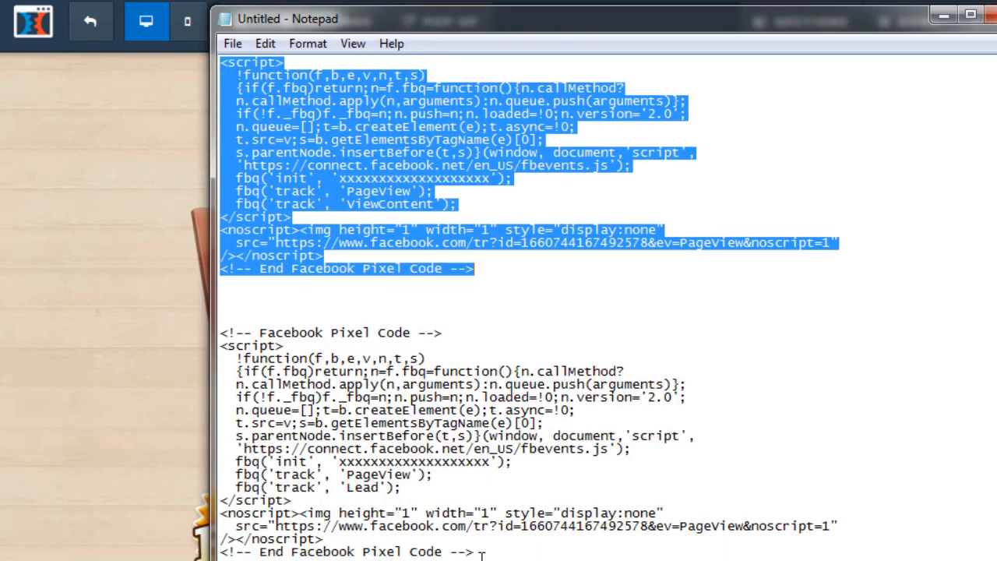
pyautogui.moveTo(481, 554); pyautogui.dragTo(218, 327)
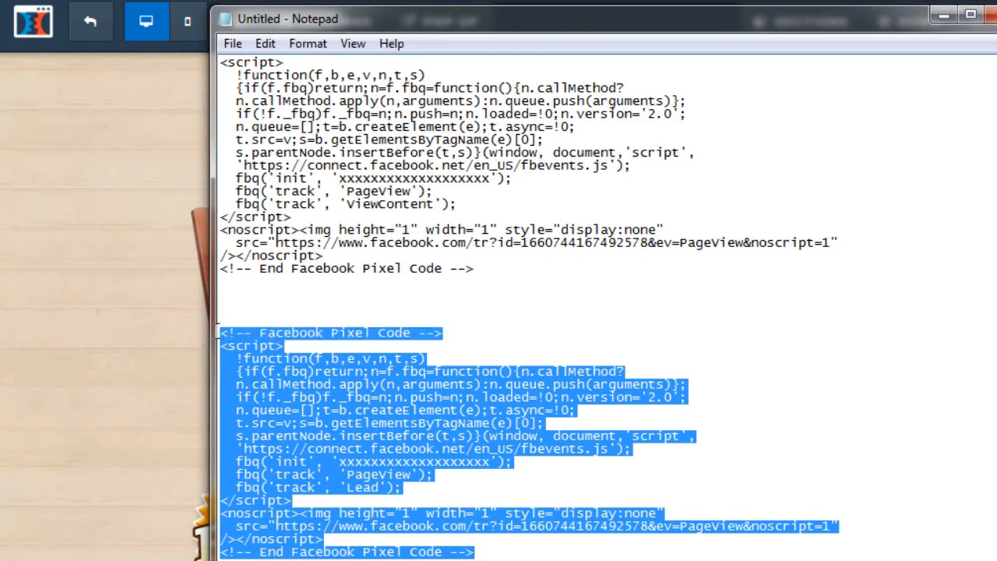
pyautogui.rightClick(413, 378)
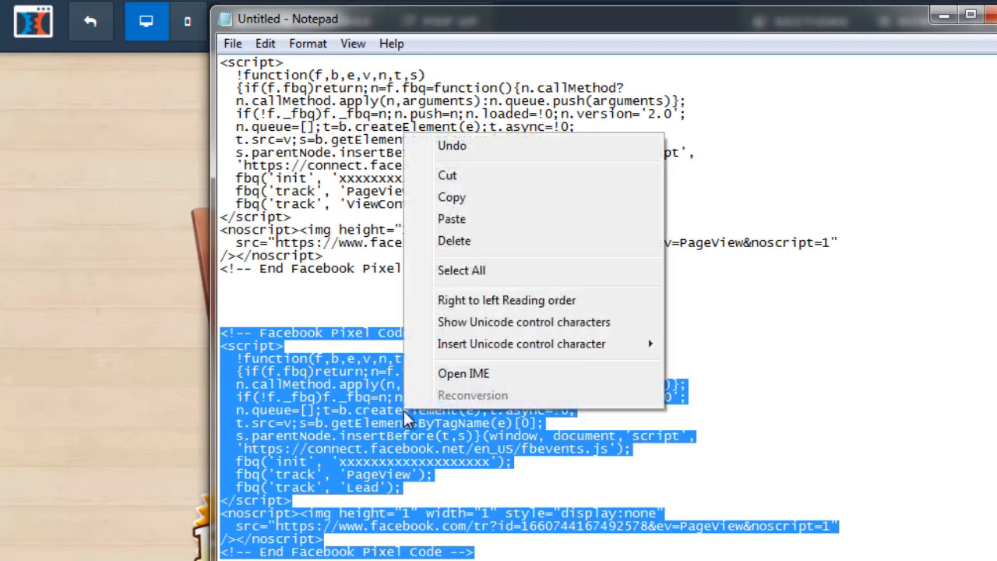
pyautogui.click(478, 200)
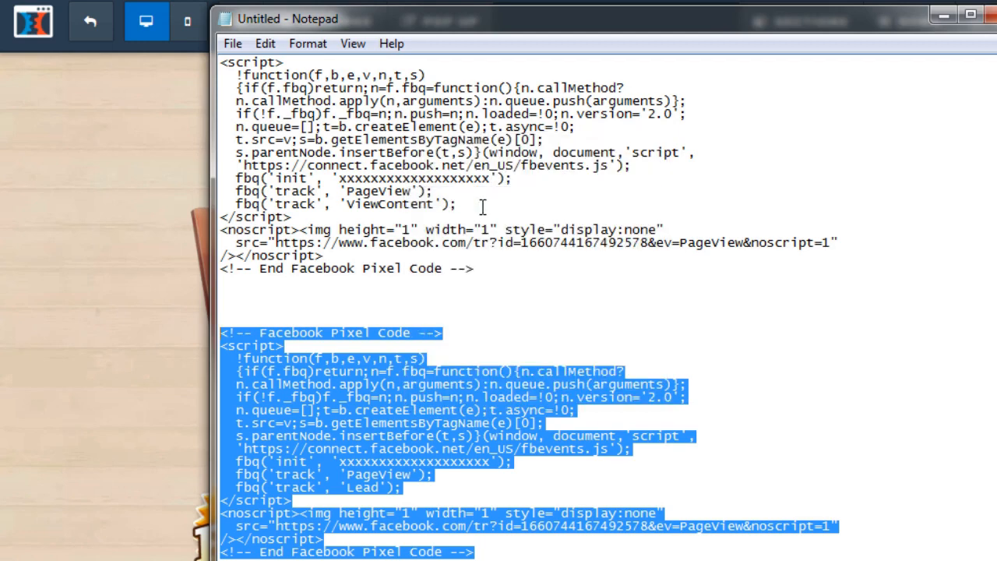
pyautogui.click(942, 17)
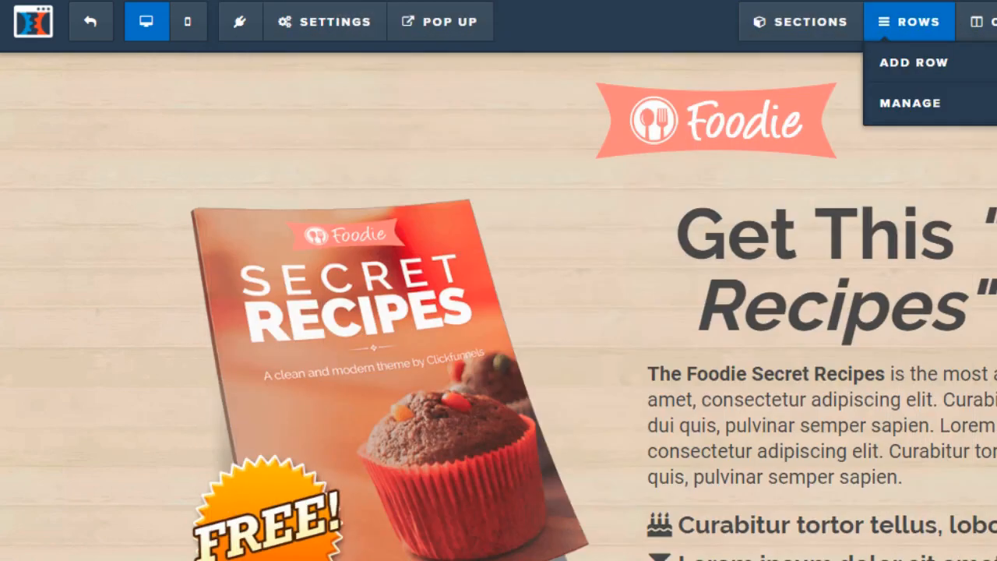
# Leave the opt-in page, open the funnel's thank-you page in the editor, and look over its content
pyautogui.click(90, 35)
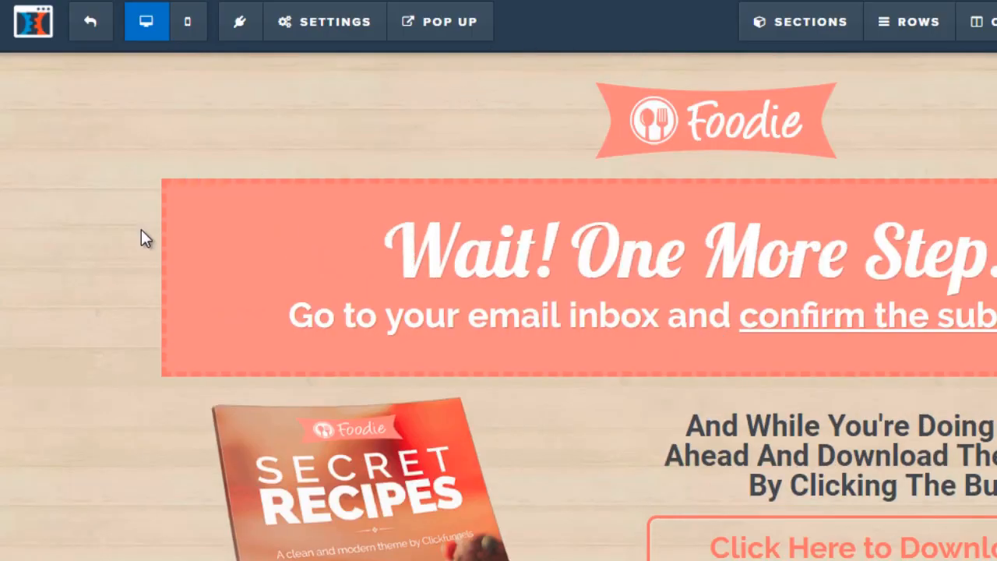
pyautogui.scroll(-3, 689, 282)
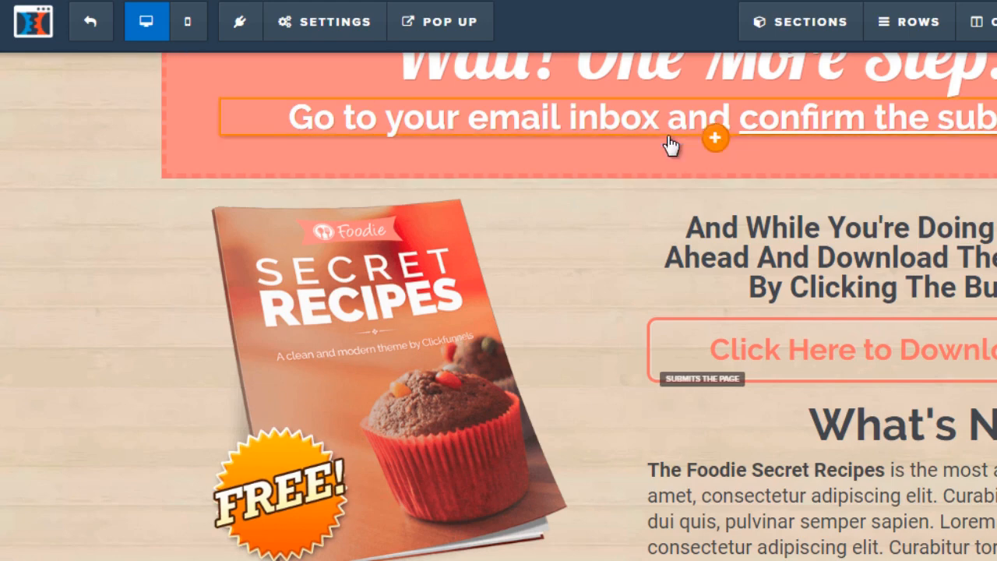
pyautogui.scroll(2, 615, 156)
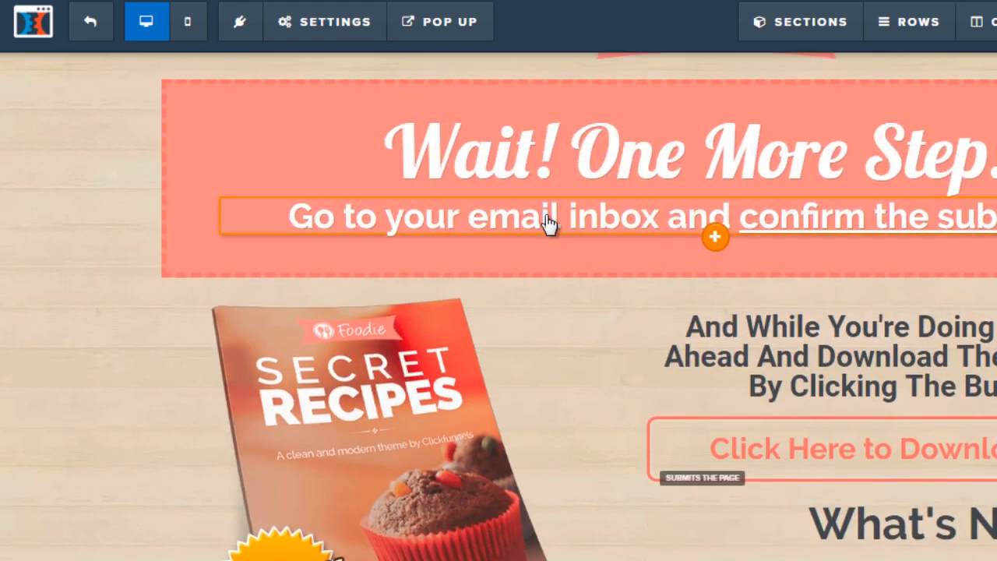
pyautogui.scroll(-4, 549, 223)
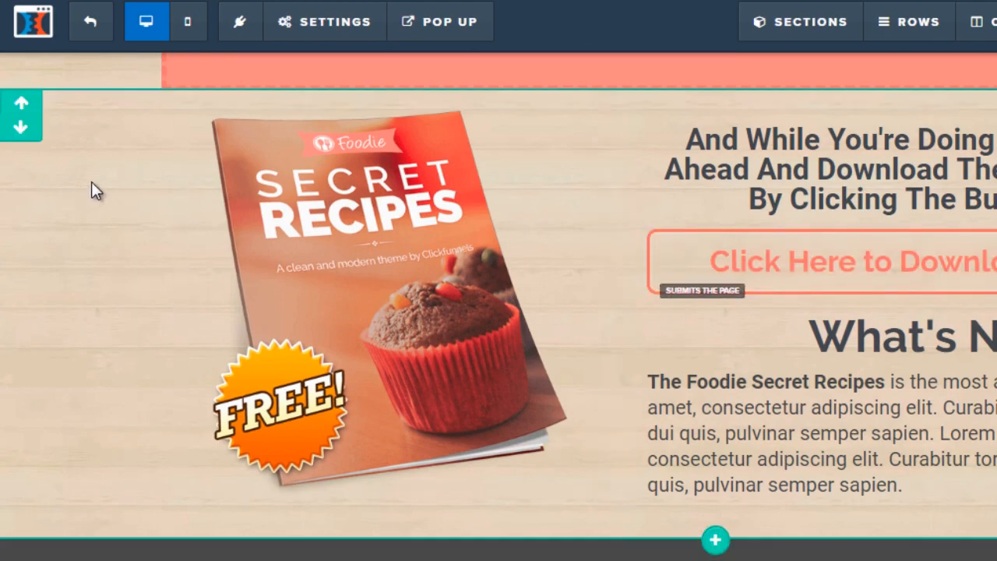
# Paste the Lead pixel code into the thank-you page's header tracking code and close the tracking settings
pyautogui.scroll(3, 94, 180)
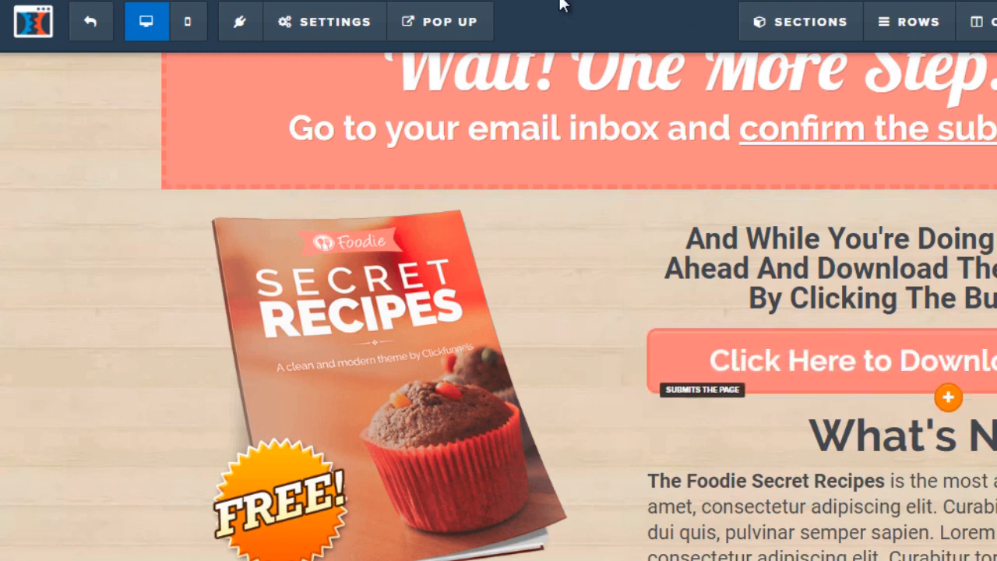
pyautogui.click(324, 21)
pyautogui.click(347, 145)
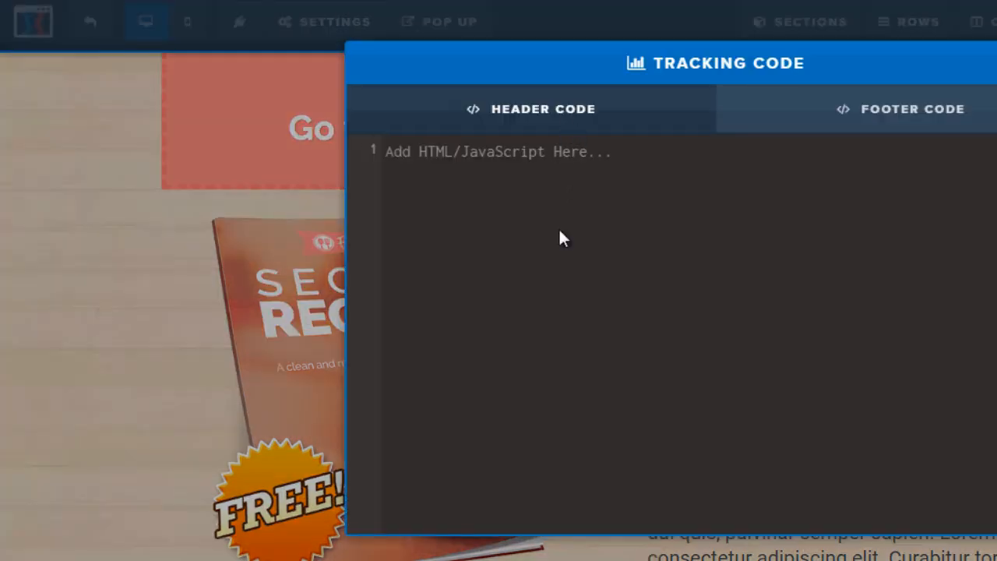
pyautogui.rightClick(522, 162)
pyautogui.click(553, 283)
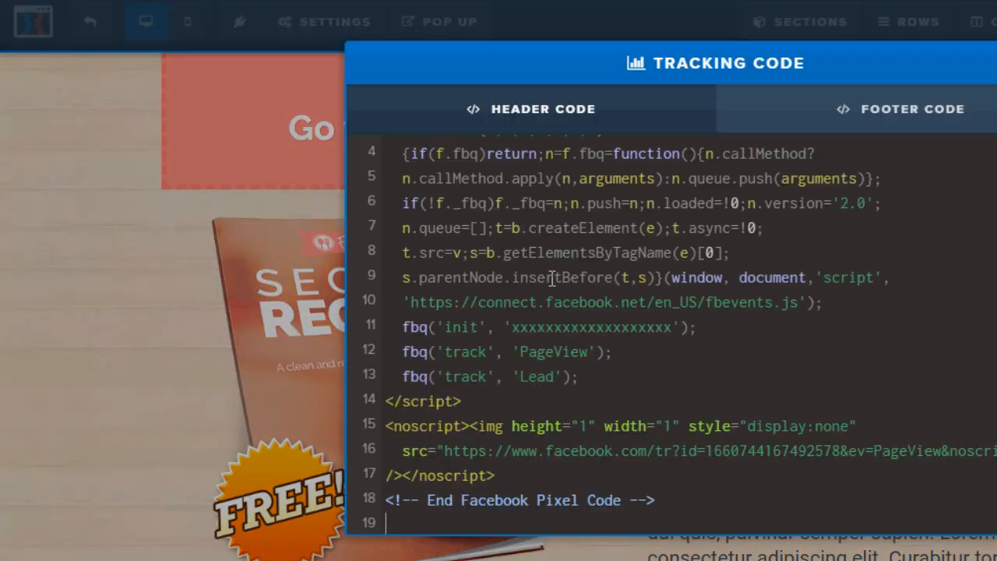
pyautogui.press('Escape')
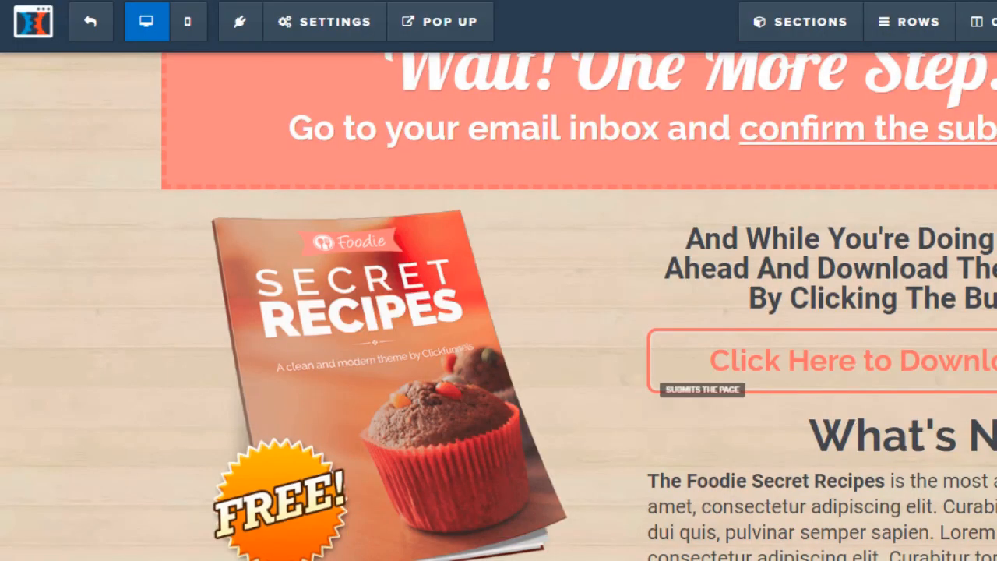
pyautogui.click(343, 18)
pyautogui.click(133, 178)
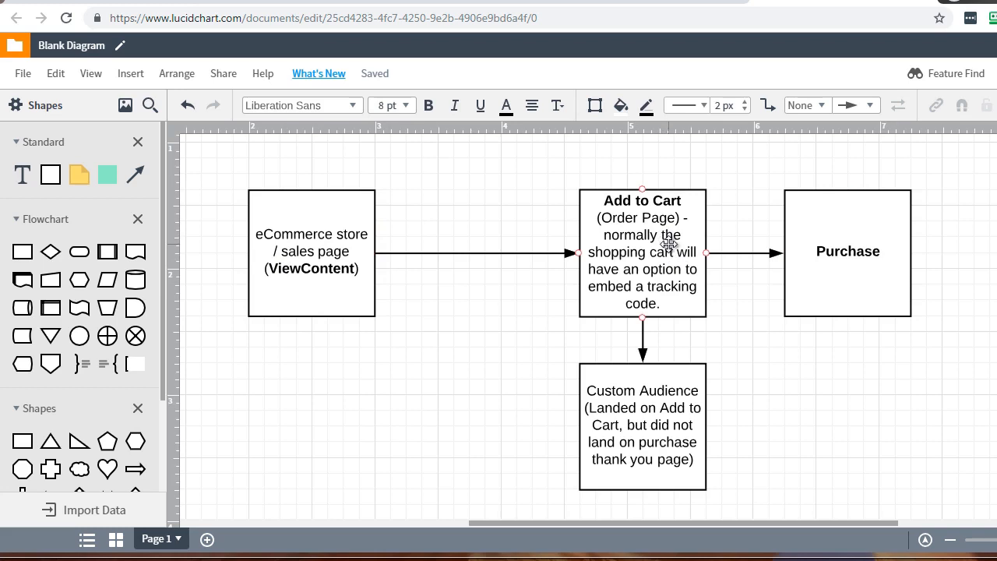
# Switch to the Lucidchart flowchart and examine its Custom Audience, Purchase and eCommerce store boxes
pyautogui.click(639, 423)
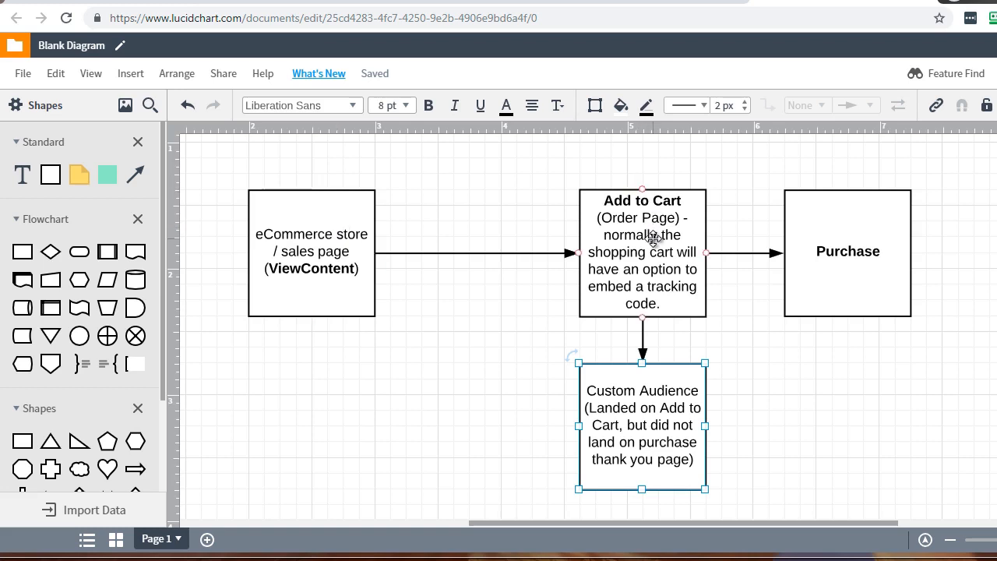
pyautogui.click(892, 242)
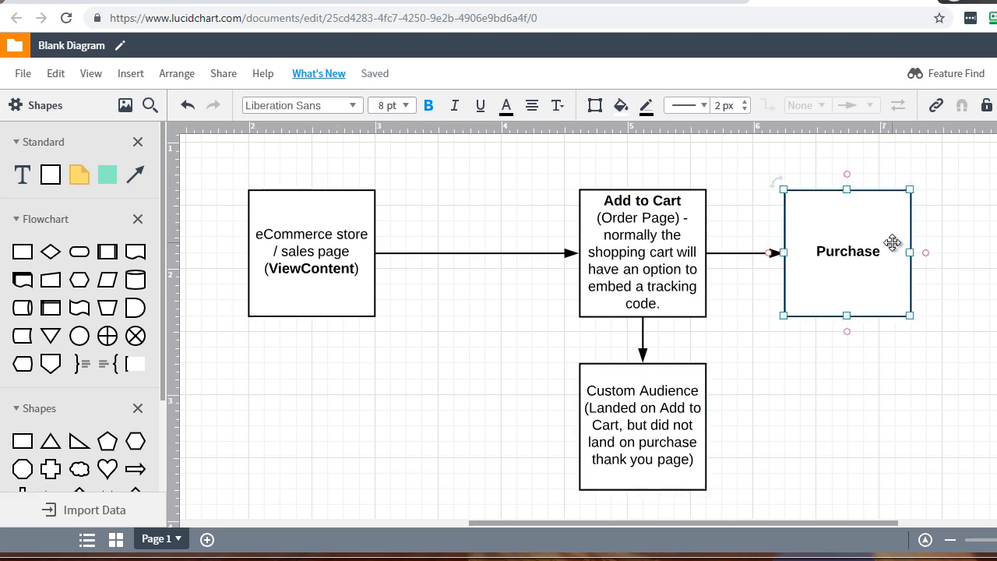
pyautogui.click(893, 343)
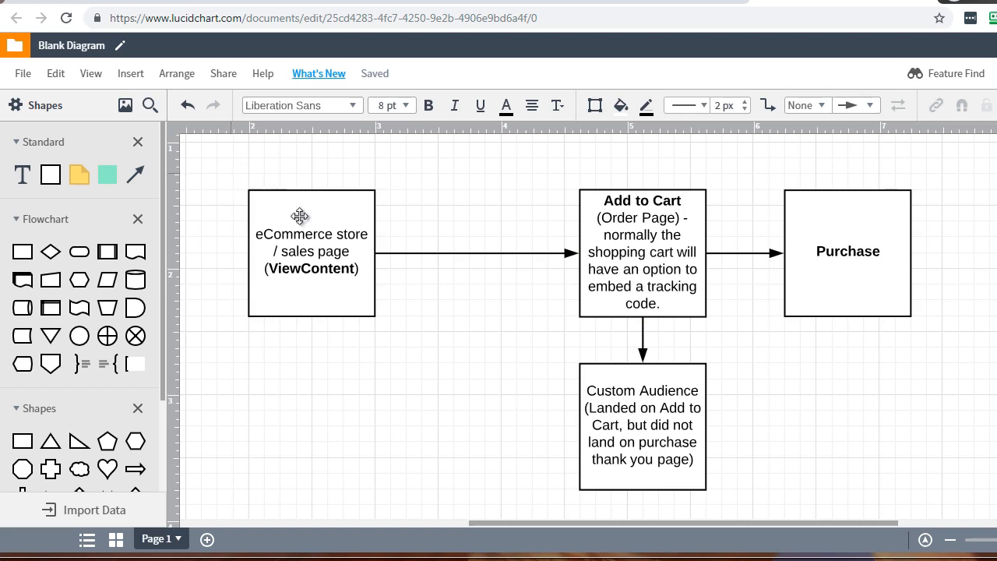
pyautogui.moveTo(300, 215); pyautogui.dragTo(319, 233)
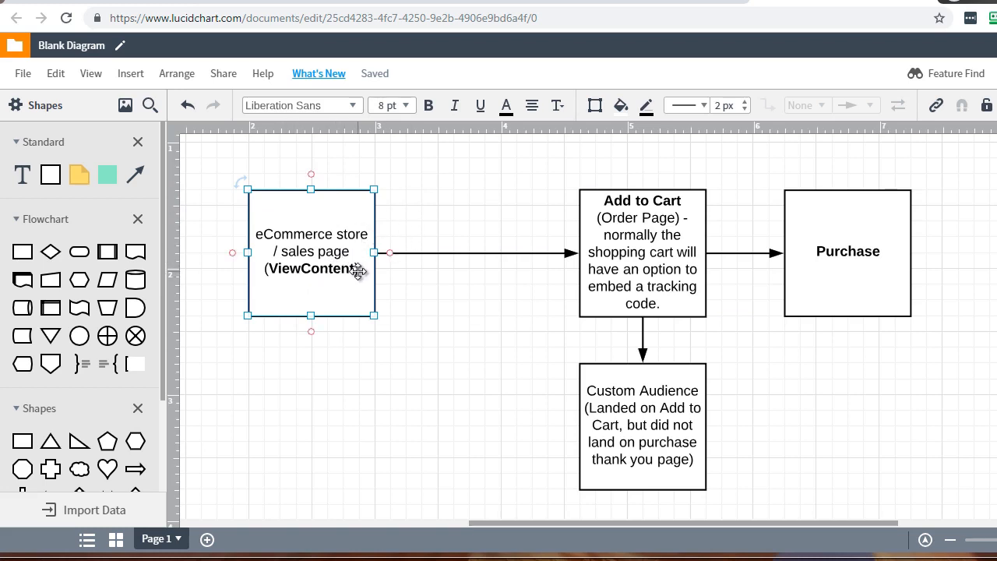
pyautogui.click(417, 222)
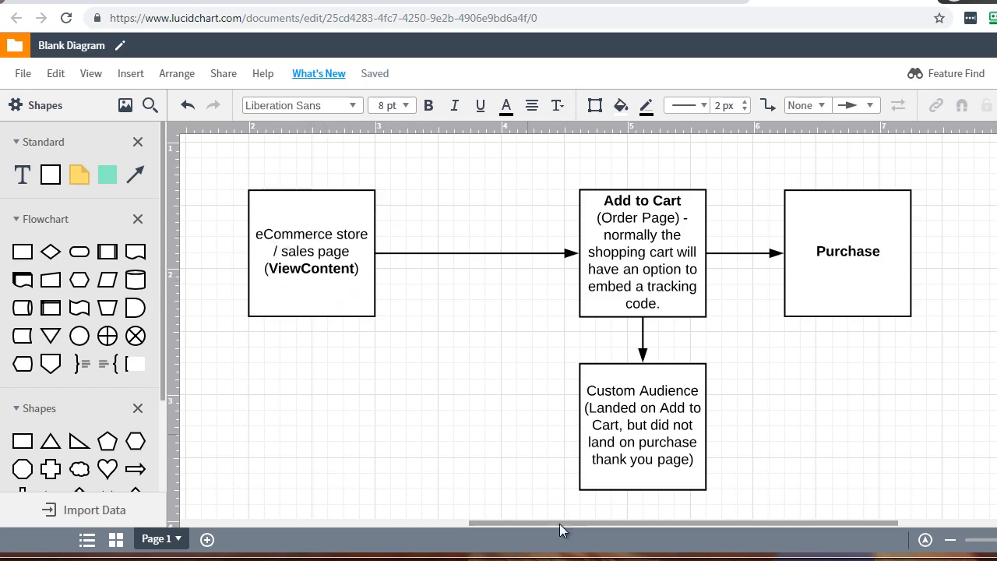
# Bring up the Notepad document over the diagram and change the second pixel block's tracked event to AddToCart
pyautogui.click(557, 557)
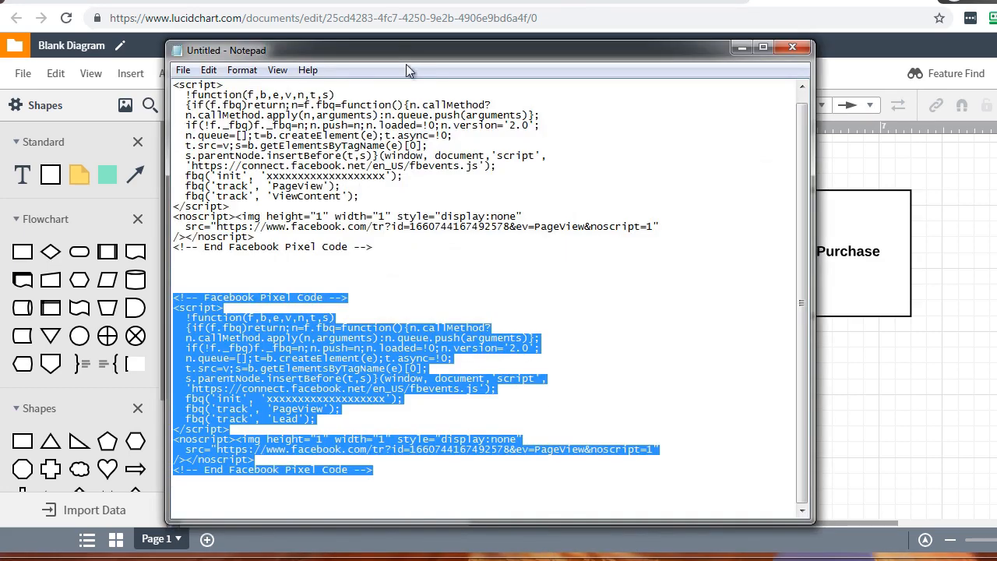
pyautogui.moveTo(417, 43); pyautogui.dragTo(551, 23)
pyautogui.click(471, 209)
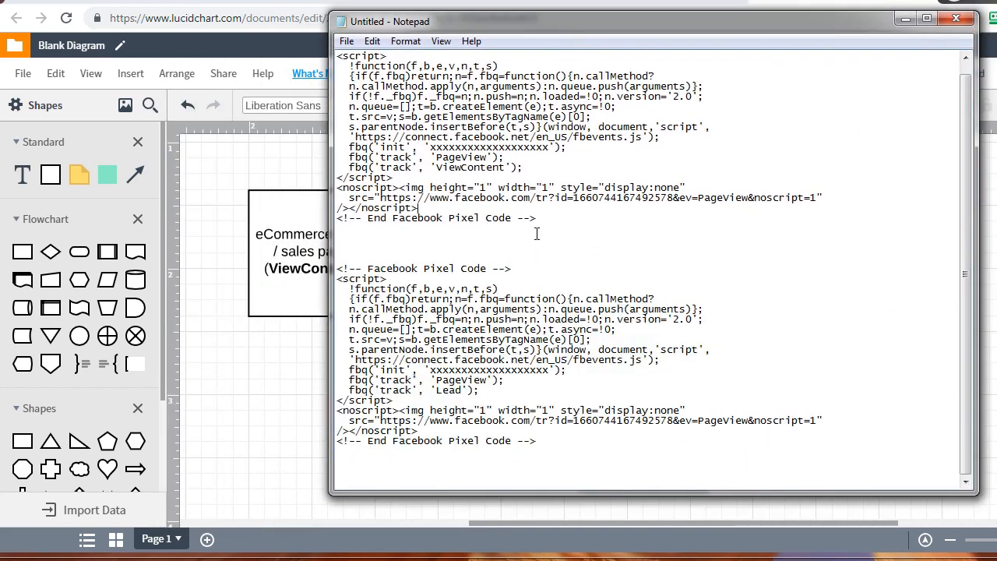
pyautogui.moveTo(545, 217); pyautogui.dragTo(340, 48)
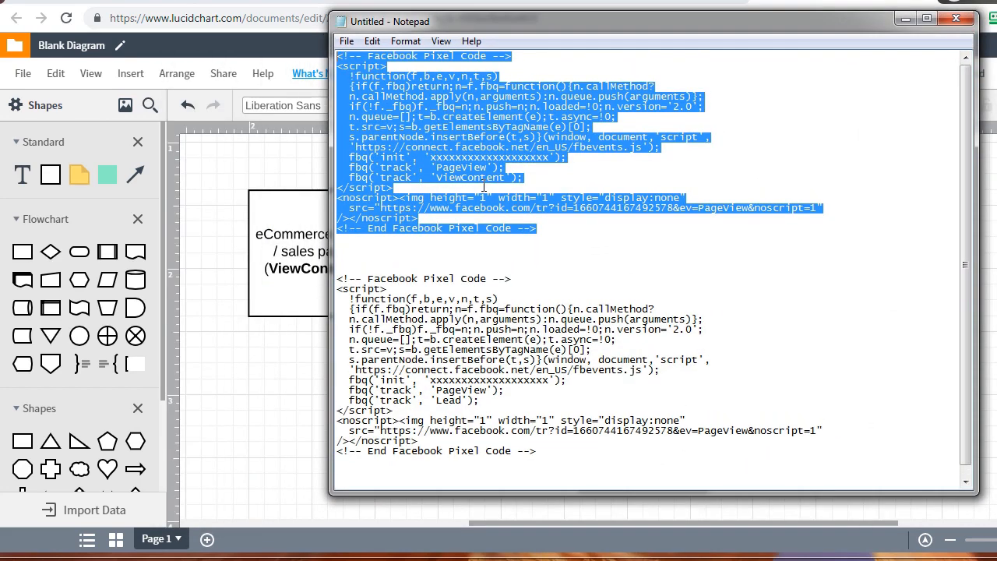
pyautogui.click(355, 278)
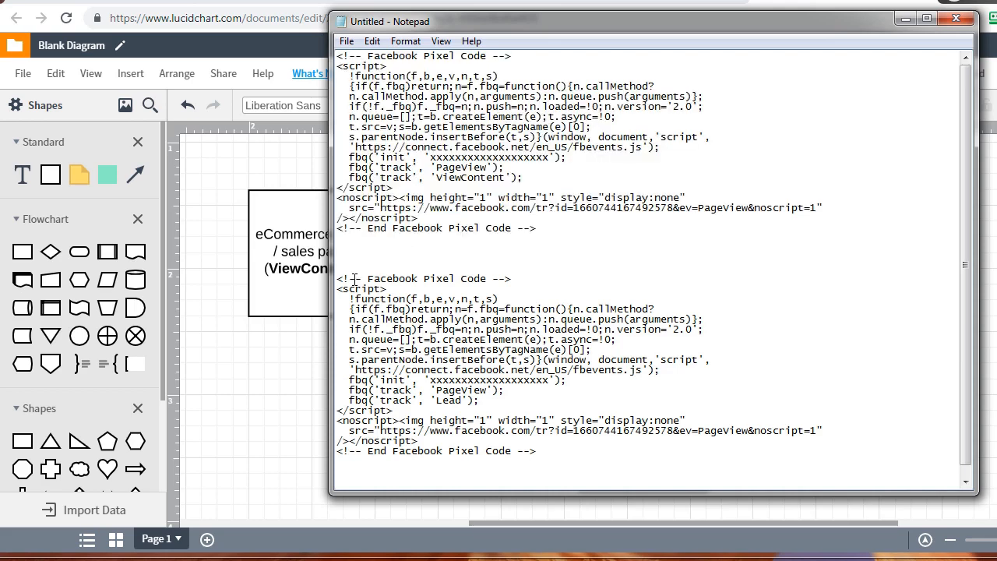
pyautogui.scroll(-1, 354, 278)
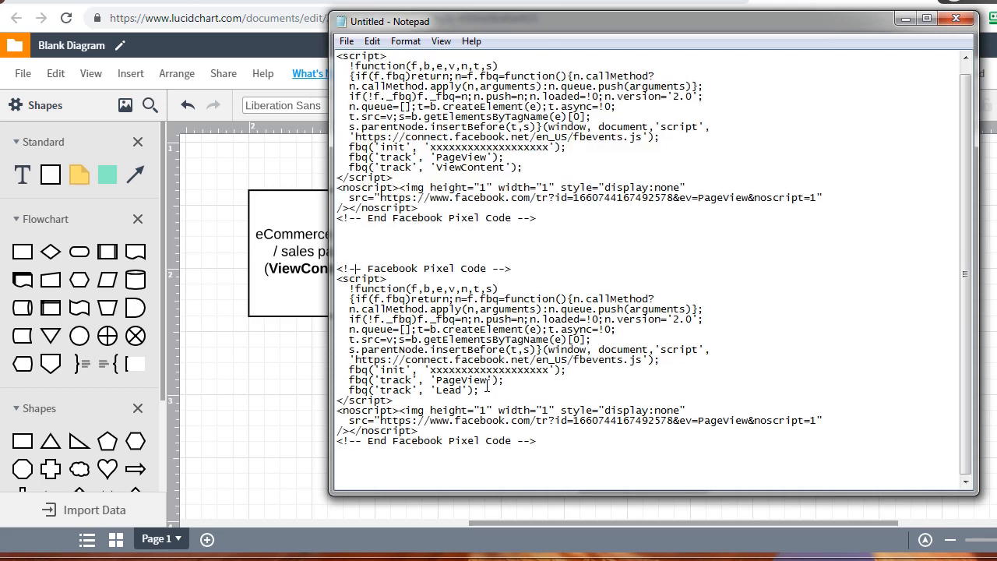
pyautogui.moveTo(461, 389); pyautogui.dragTo(436, 389)
pyautogui.write('AddToCart')
pyautogui.moveTo(511, 390); pyautogui.dragTo(337, 389)
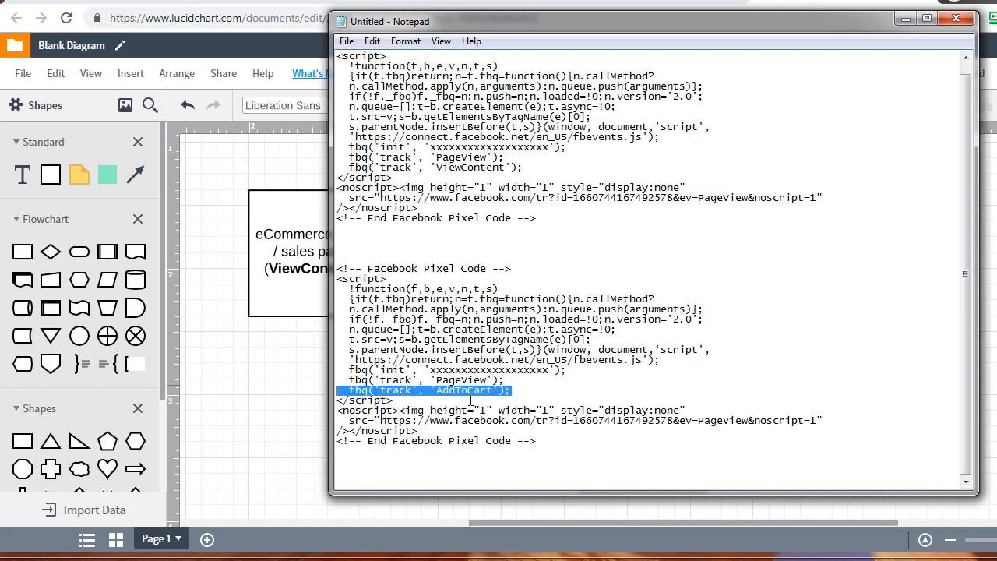
# Copy the entire AddToCart pixel block and paste it below as a third code block
pyautogui.moveTo(552, 440); pyautogui.dragTo(318, 270)
pyautogui.hotkey('ctrl', 'c')
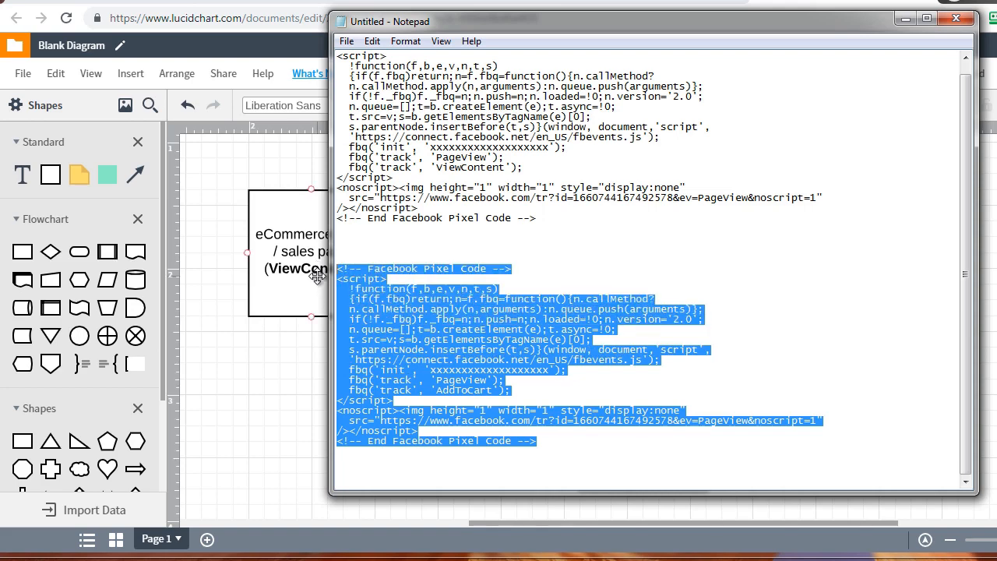
pyautogui.click(403, 478)
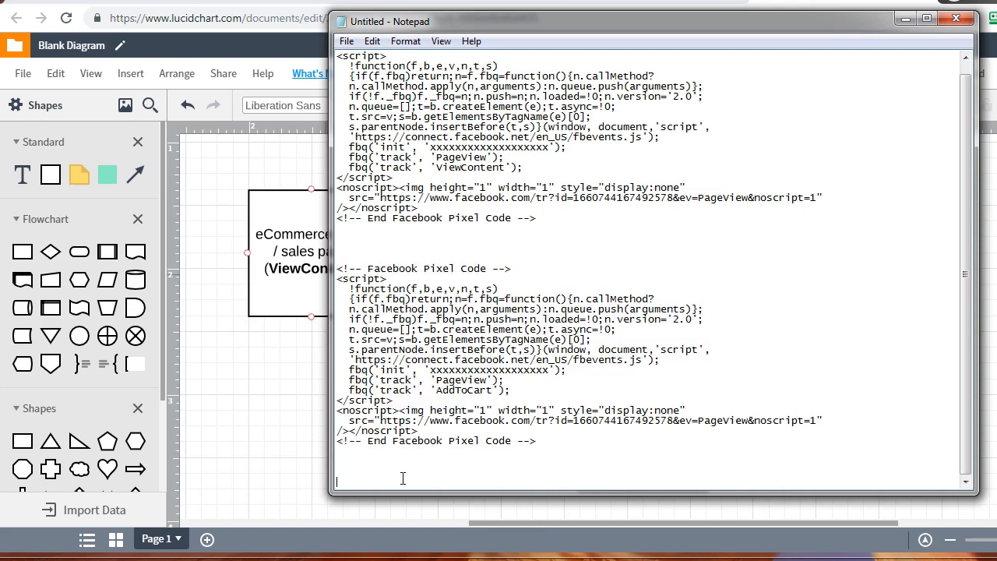
pyautogui.hotkey('ctrl', 'v')
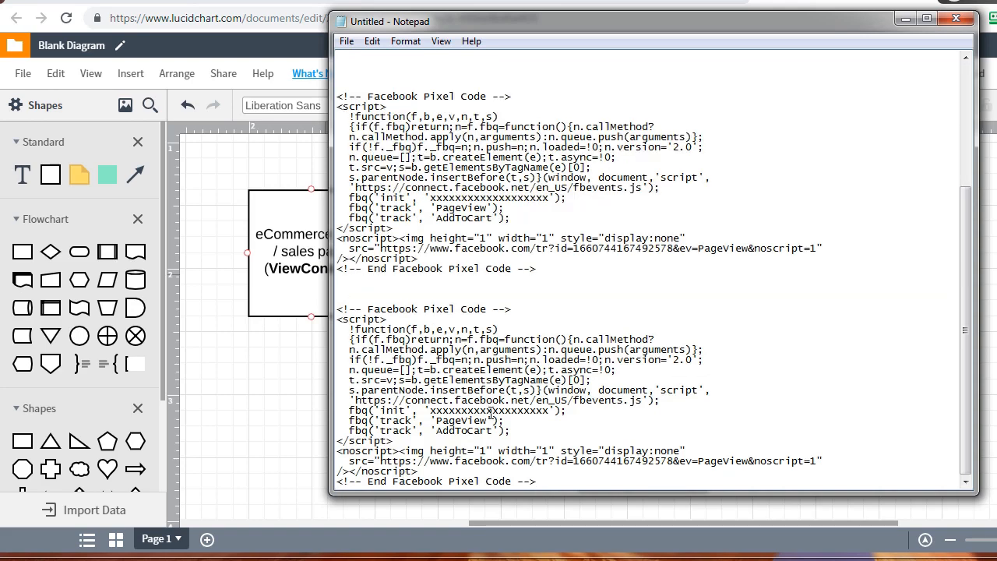
# Set the third pixel block's tracked event to Purchase and return to the Lucidchart diagram
pyautogui.moveTo(490, 432); pyautogui.dragTo(437, 434)
pyautogui.write('Purchase')
pyautogui.click(212, 236)
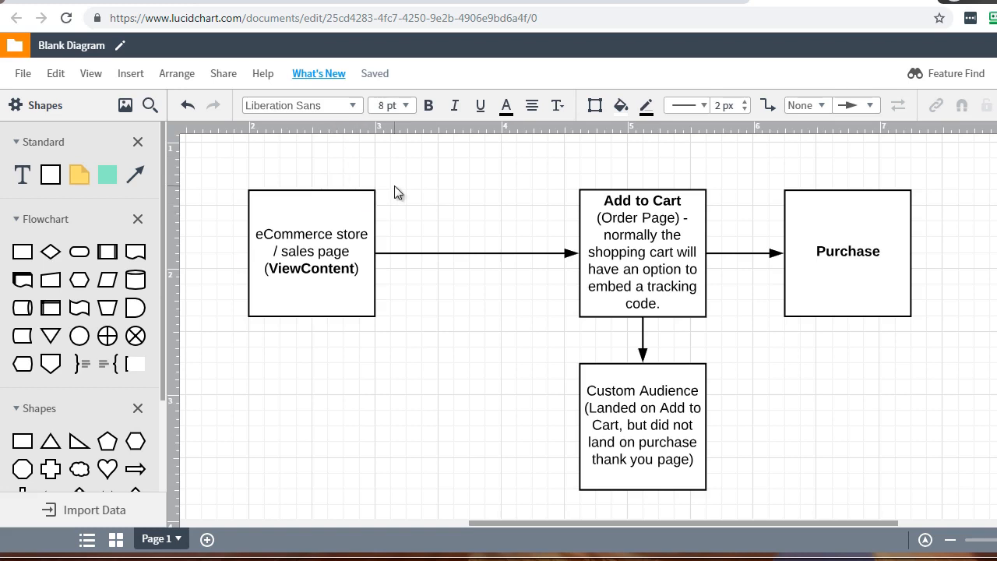
# Examine the path from the eCommerce store box along its connecting arrow to the Add to Cart box
pyautogui.click(321, 197)
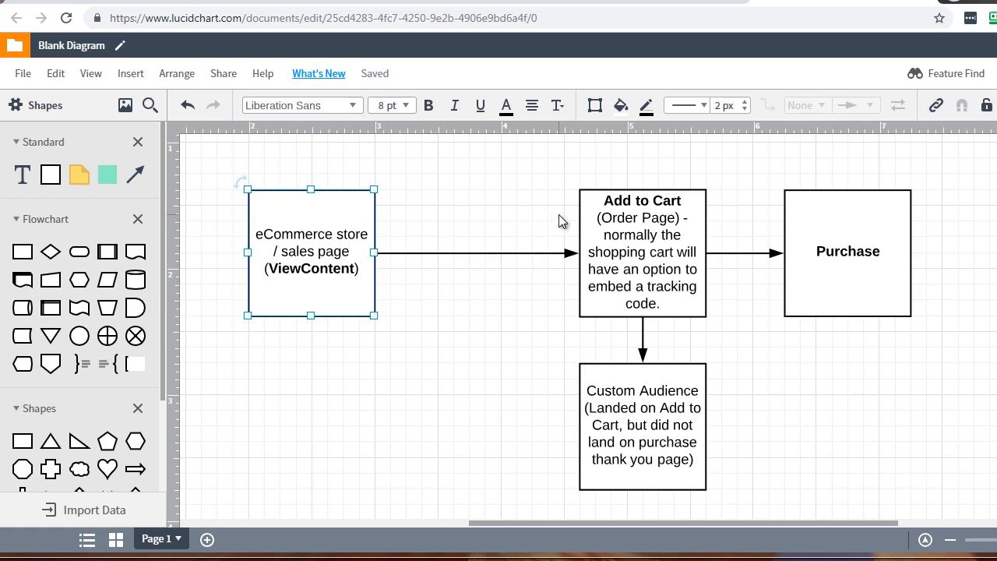
pyautogui.click(647, 246)
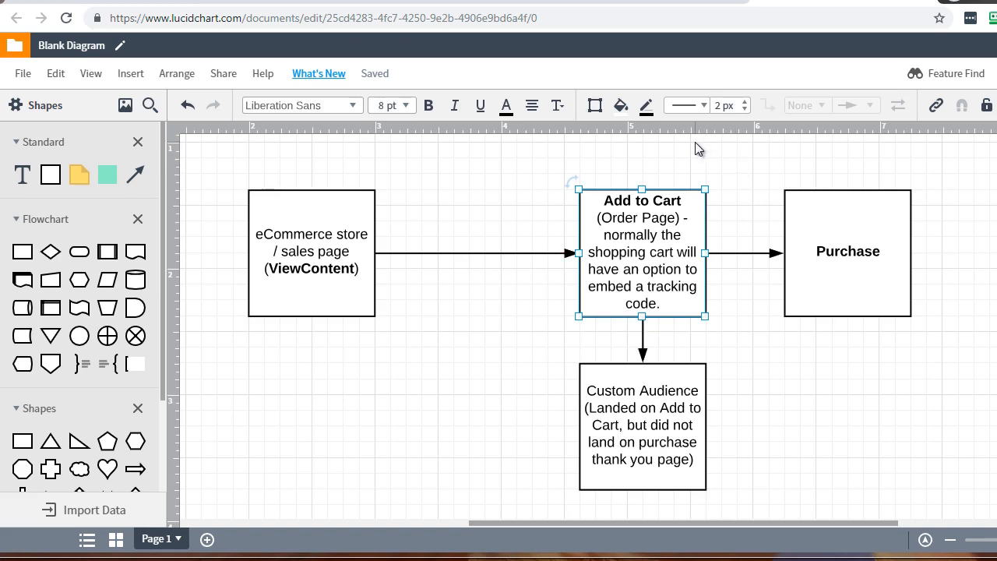
pyautogui.click(478, 252)
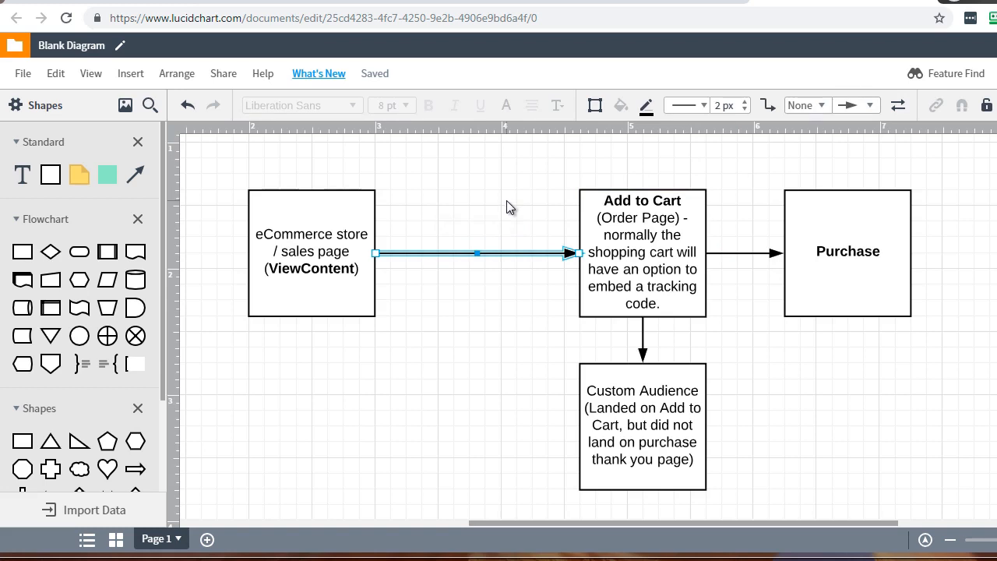
pyautogui.click(646, 255)
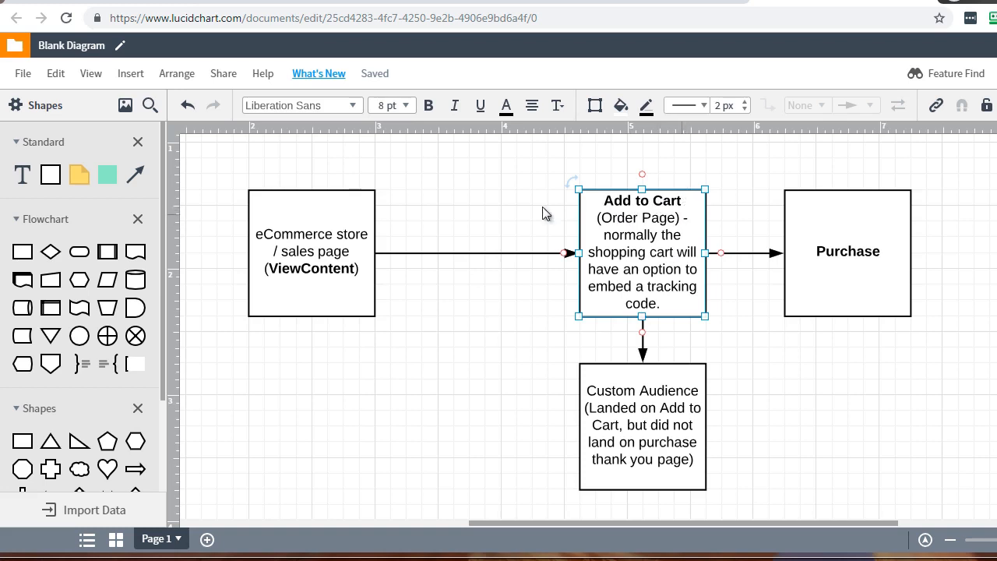
# Duplicate the eCommerce store box, place the copy beside the Custom Audience box, and connect it with an arrow from Add to Cart
pyautogui.click(287, 252)
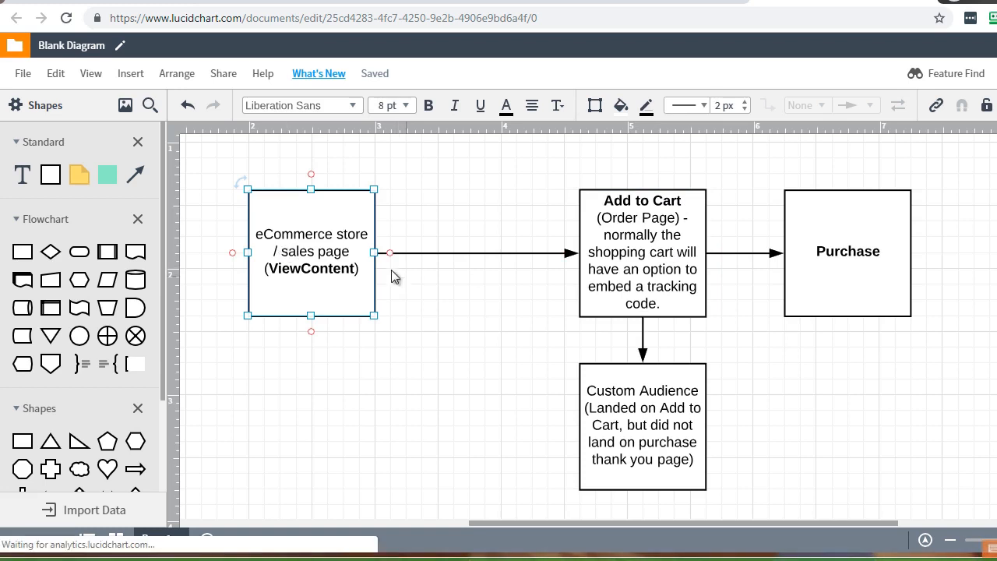
pyautogui.hotkey('ctrl', 'd')
pyautogui.moveTo(362, 262); pyautogui.dragTo(484, 377)
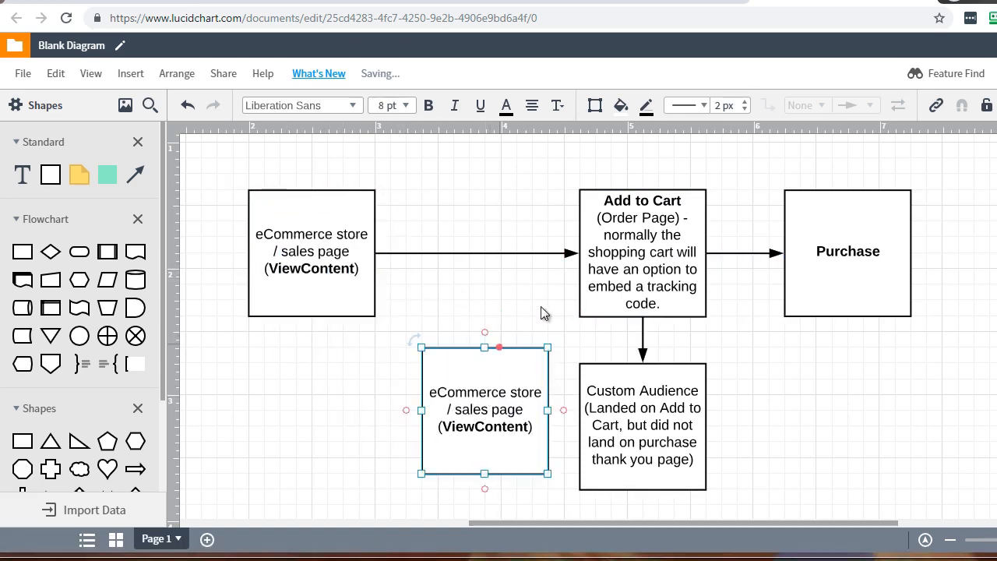
pyautogui.moveTo(574, 288); pyautogui.dragTo(484, 347)
# Replace the duplicated box's text with "IF NO OPTION - CLICKMETER"
pyautogui.doubleClick(477, 433)
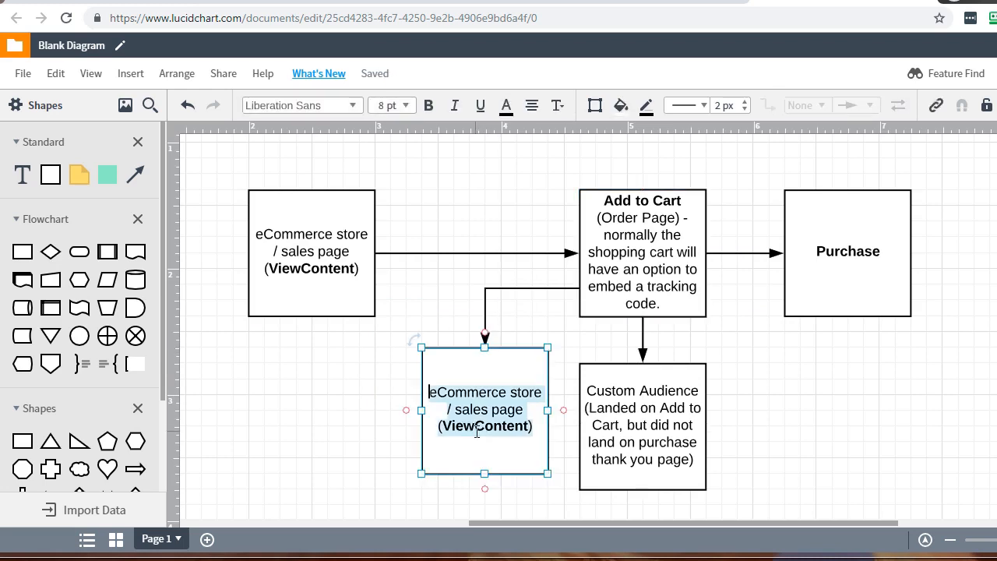
pyautogui.press('BackSpace')
pyautogui.write('IF NO OP')
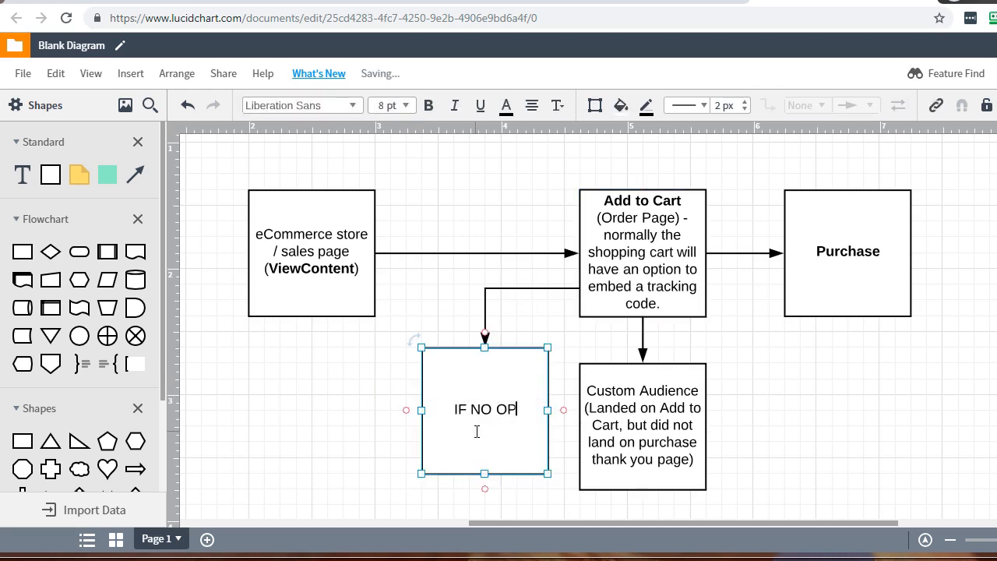
pyautogui.write('TION -')
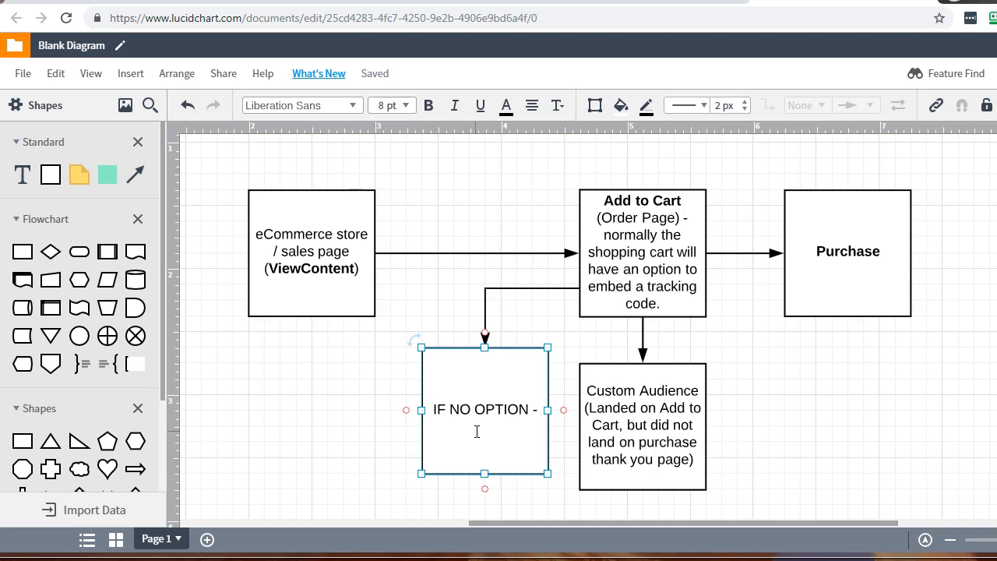
pyautogui.write('CLICKMETER')
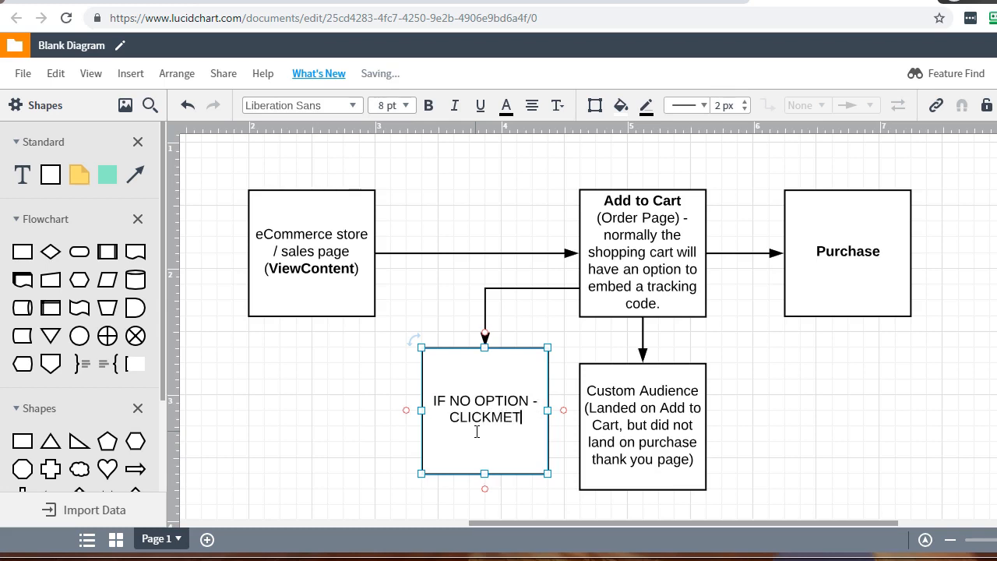
pyautogui.click(389, 394)
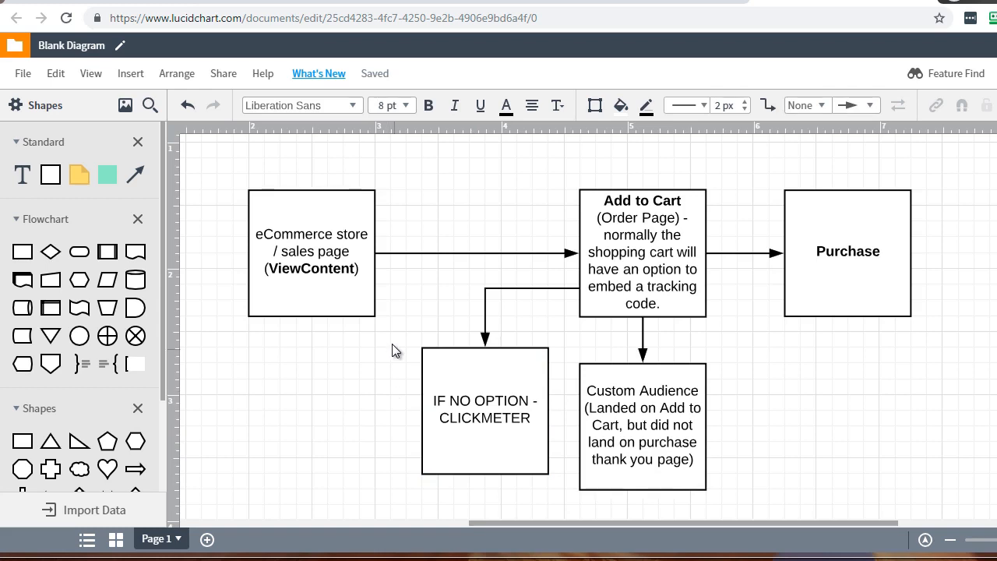
# Review how the eCommerce store and Add to Cart boxes relate to the ClickMeter box and its connector
pyautogui.click(350, 284)
pyautogui.click(634, 246)
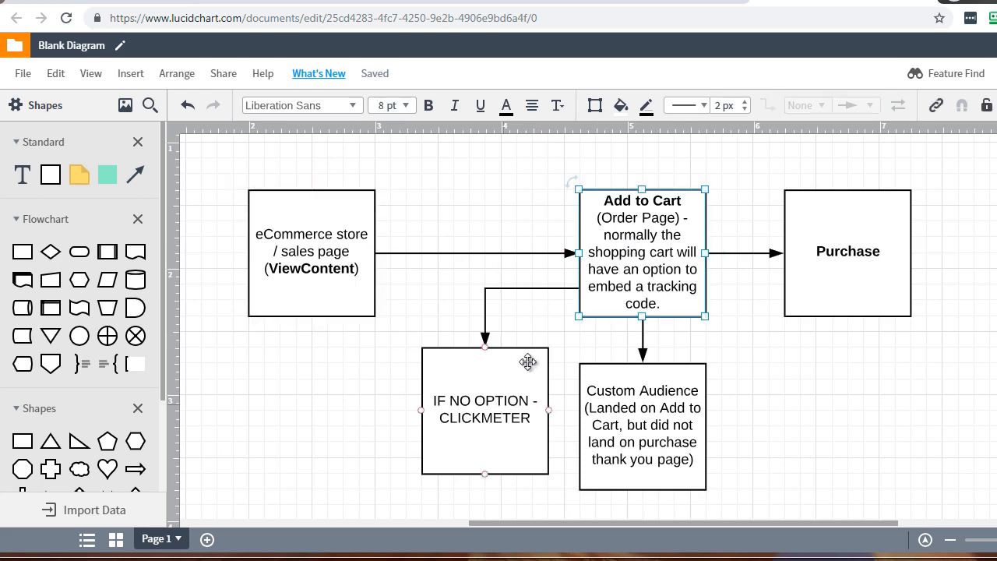
pyautogui.click(507, 399)
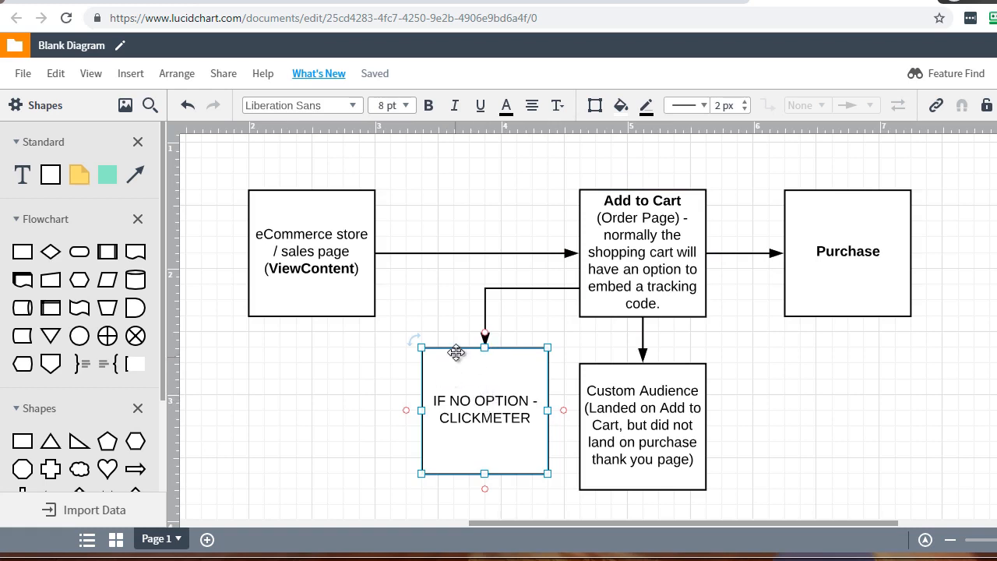
pyautogui.click(346, 374)
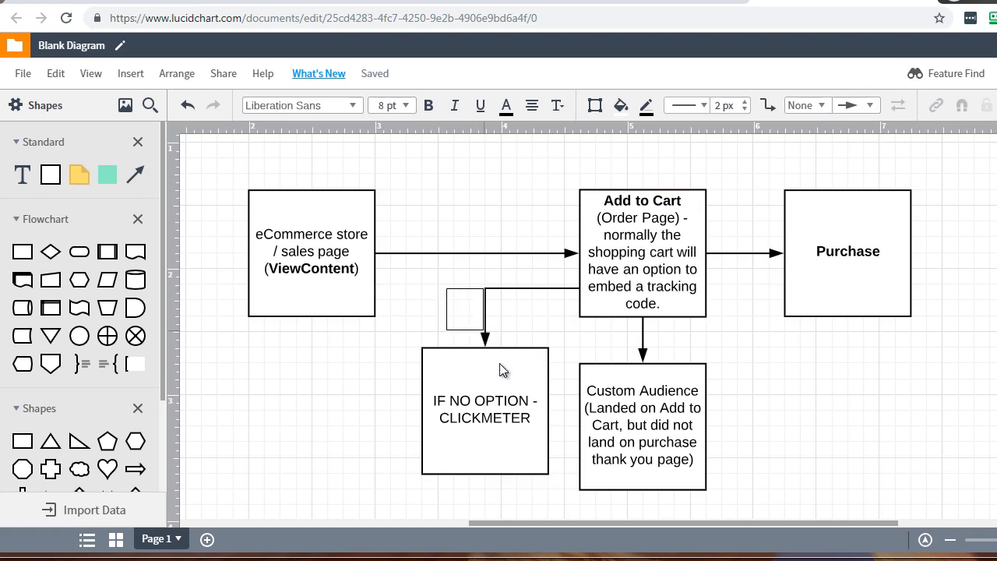
pyautogui.click(519, 421)
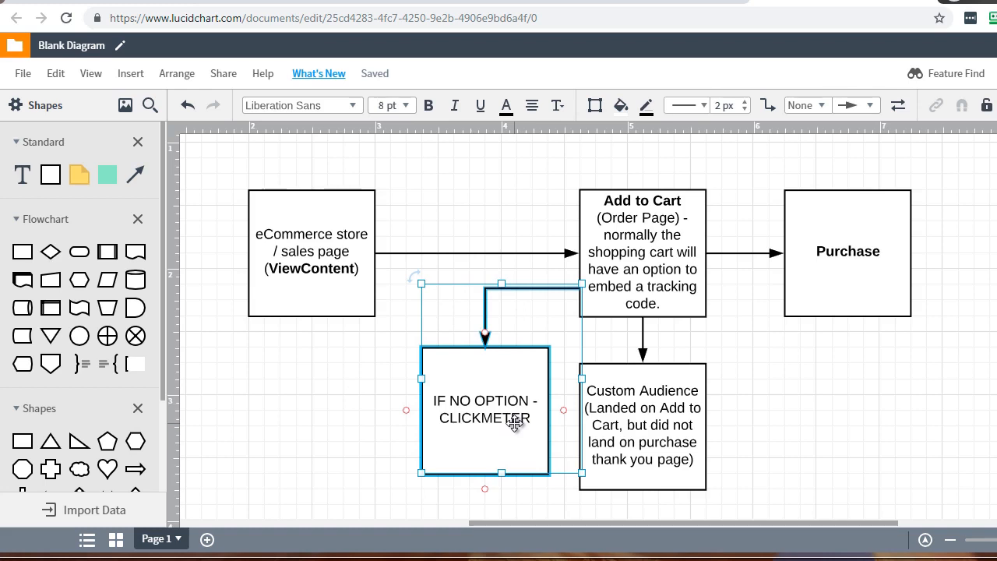
# Delete the ClickMeter box with its connector, and undo the deletion
pyautogui.press('Delete')
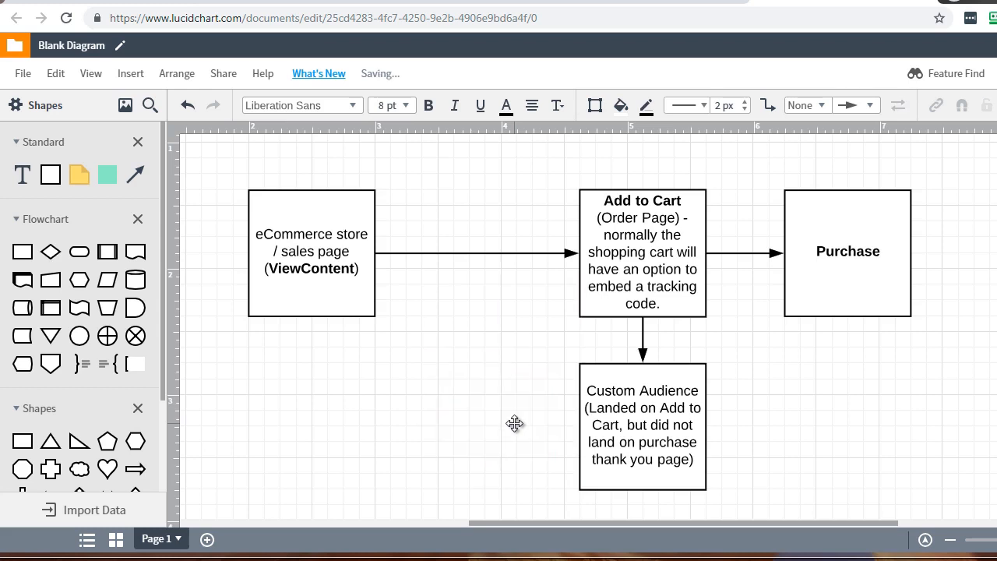
pyautogui.hotkey('ctrl', 'z')
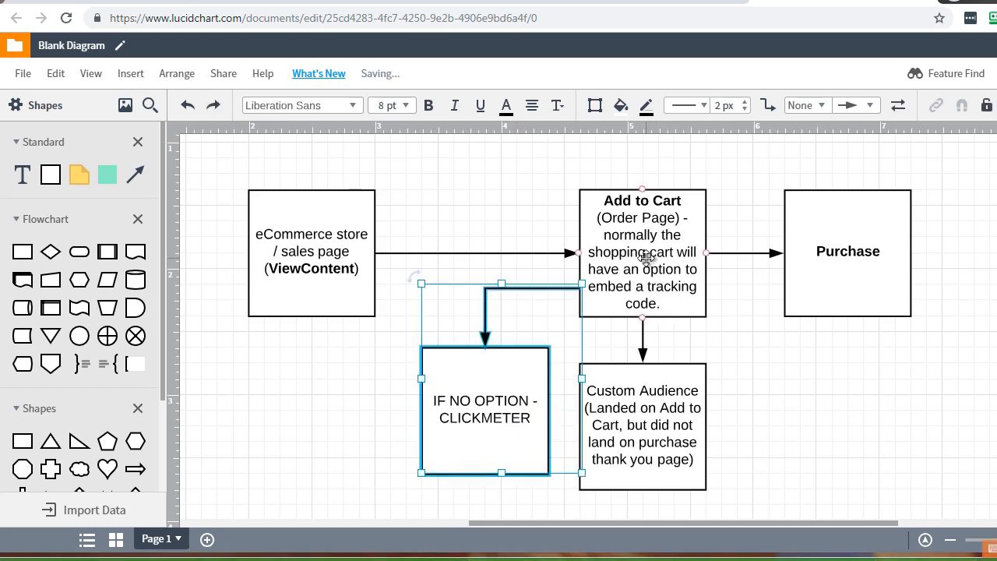
# Examine the flow from the eCommerce store box through Add to Cart to Purchase, including the Custom Audience branch
pyautogui.click(680, 204)
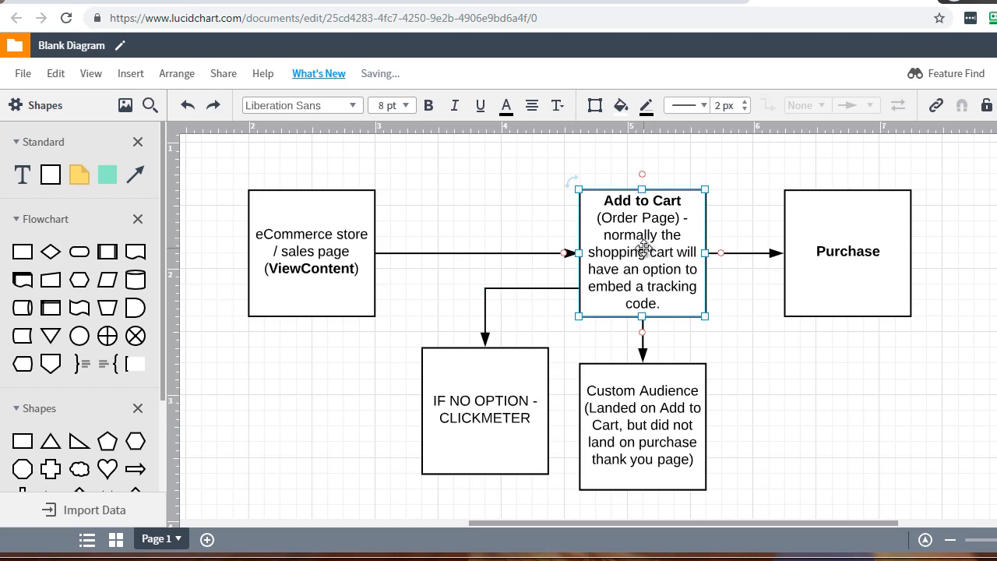
pyautogui.click(879, 249)
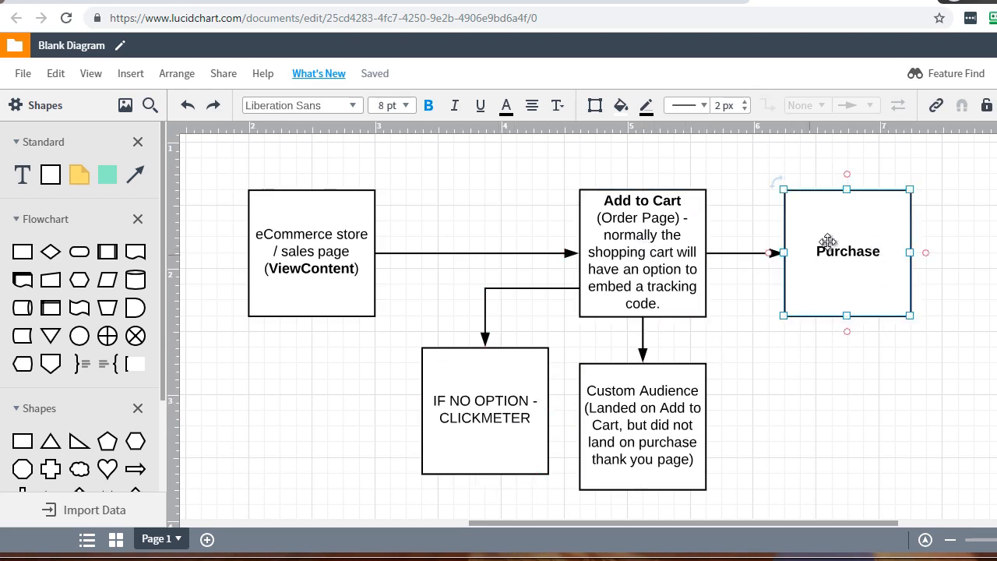
pyautogui.click(304, 248)
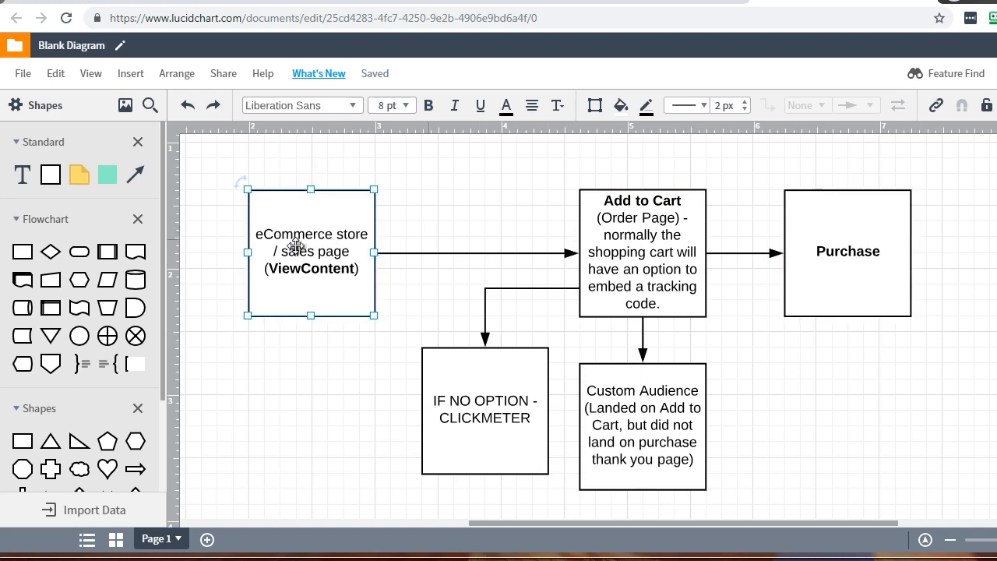
pyautogui.click(637, 250)
pyautogui.click(866, 242)
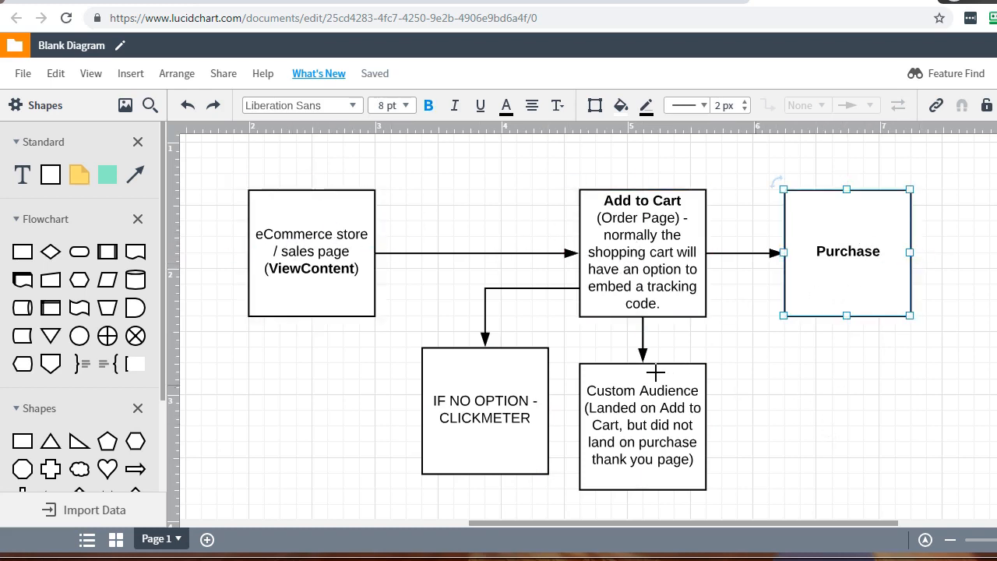
pyautogui.click(631, 392)
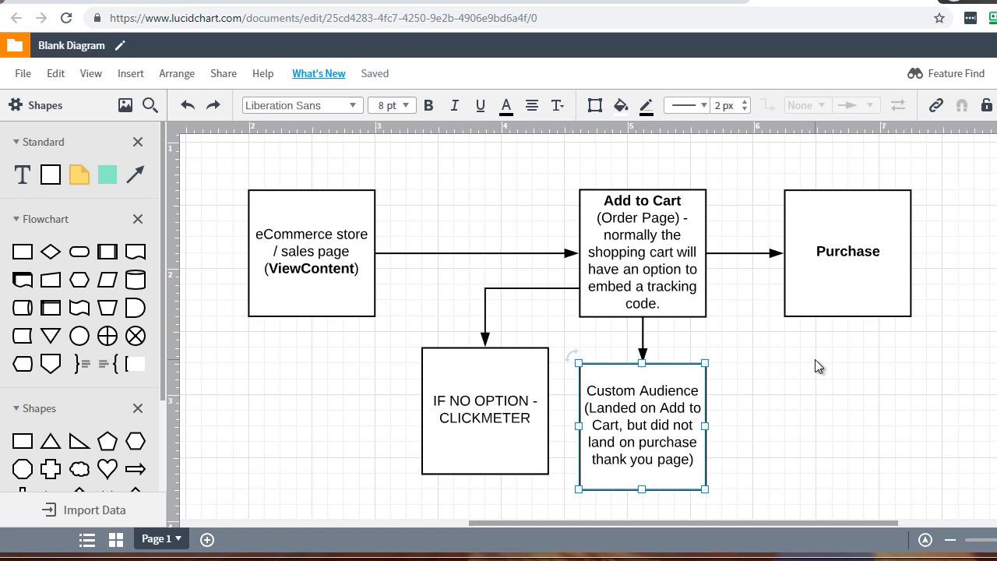
pyautogui.click(615, 199)
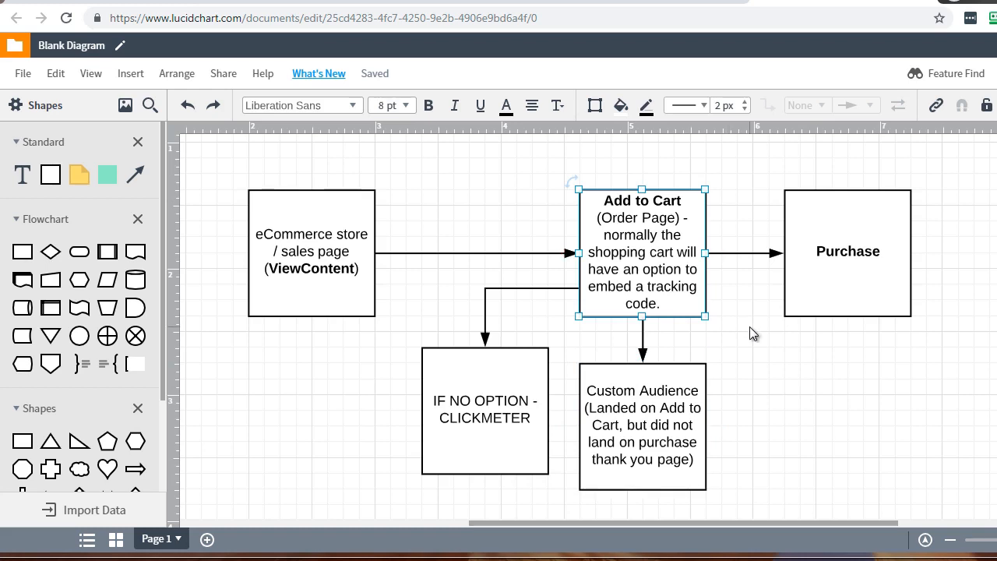
pyautogui.click(341, 231)
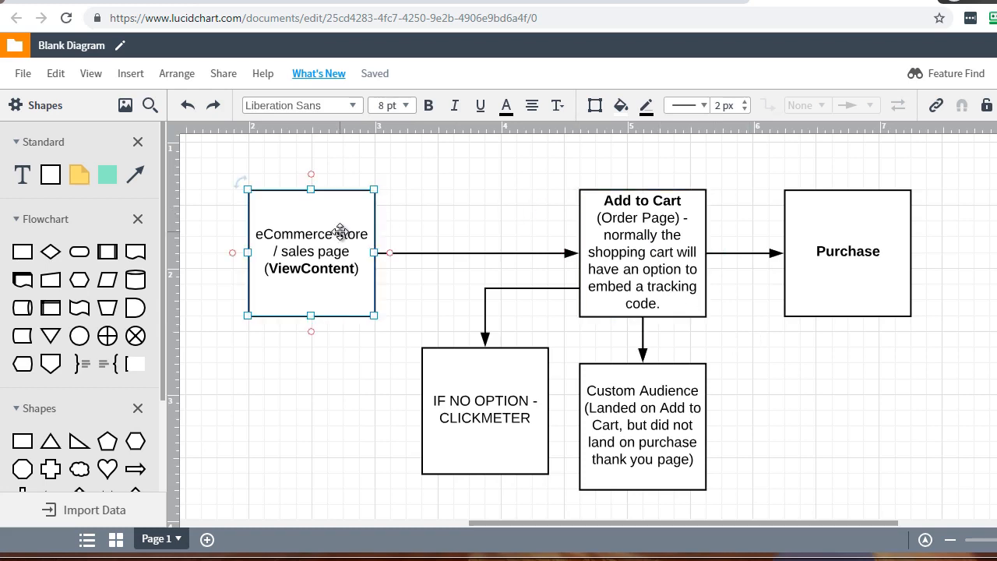
pyautogui.click(652, 265)
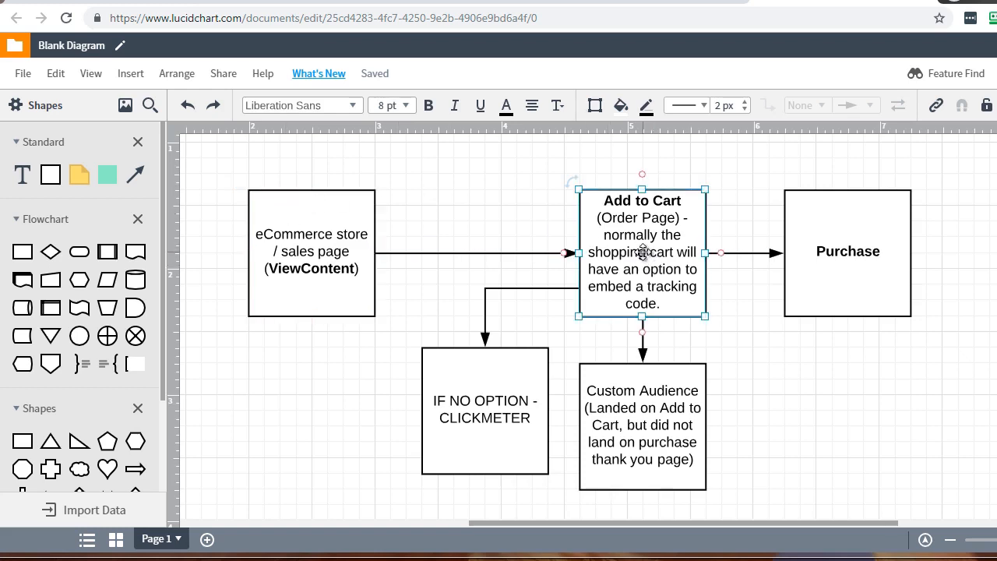
pyautogui.click(857, 224)
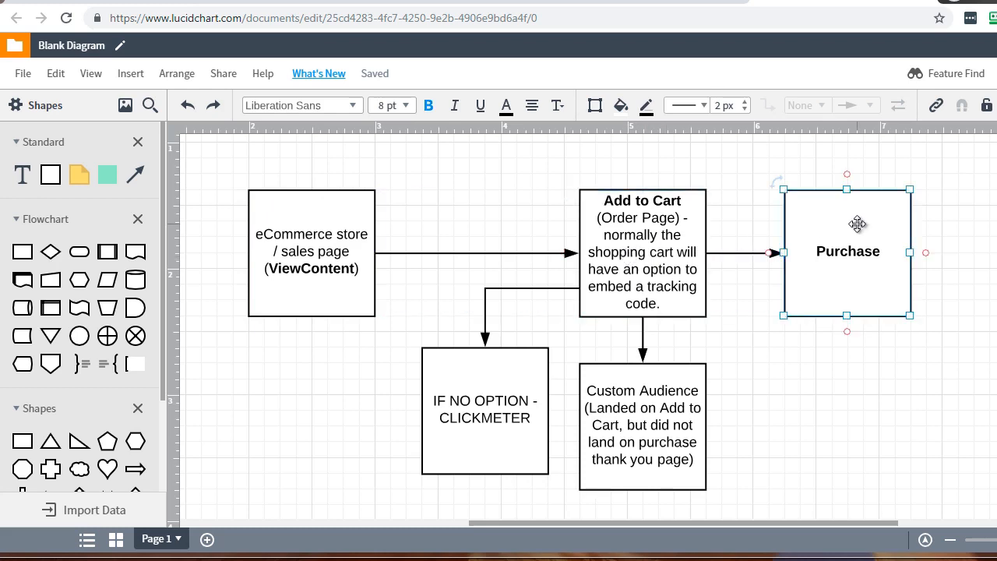
# Review how the Custom Audience box depends on visitors reaching Add to Cart without reaching the Purchase box
pyautogui.click(668, 425)
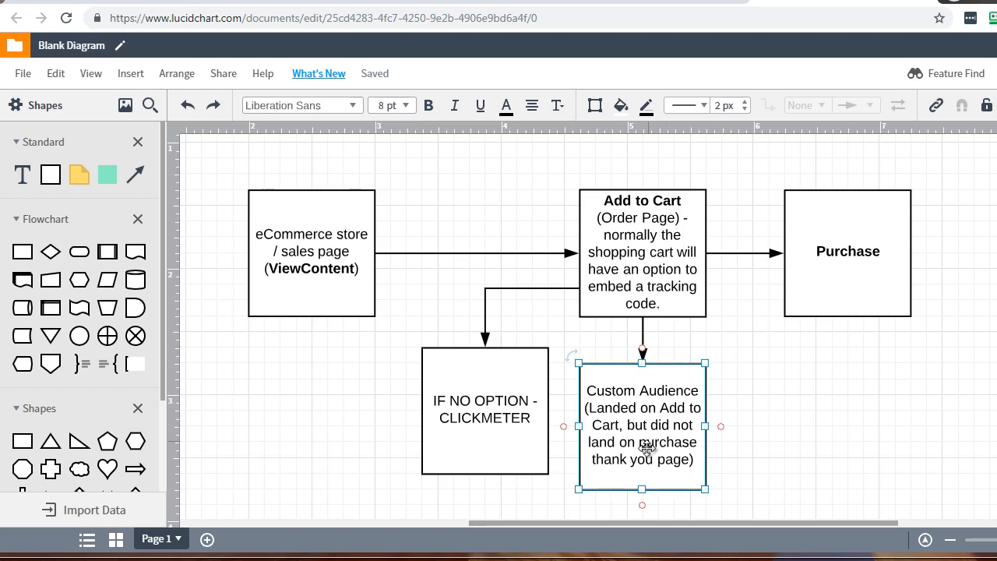
pyautogui.click(639, 239)
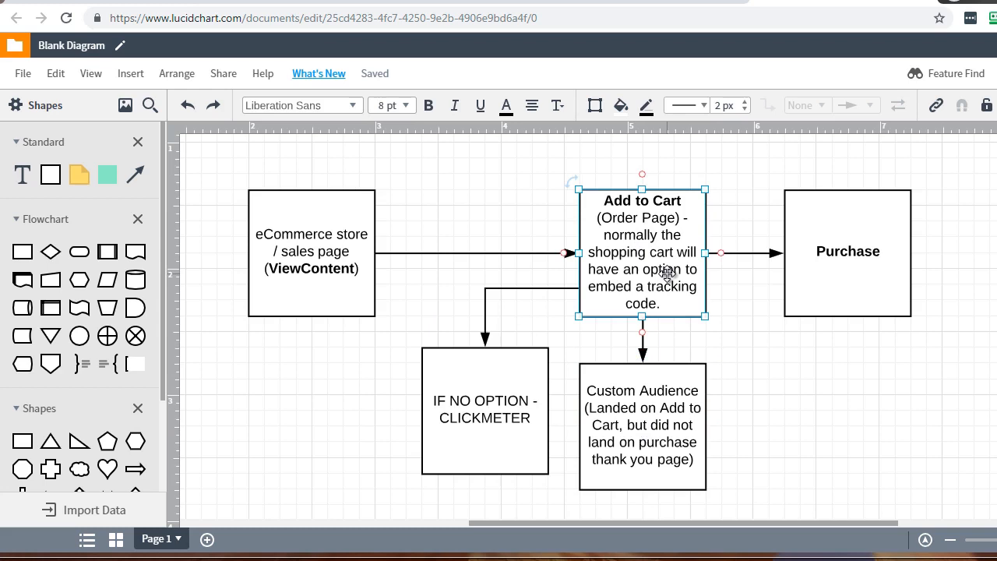
pyautogui.click(873, 265)
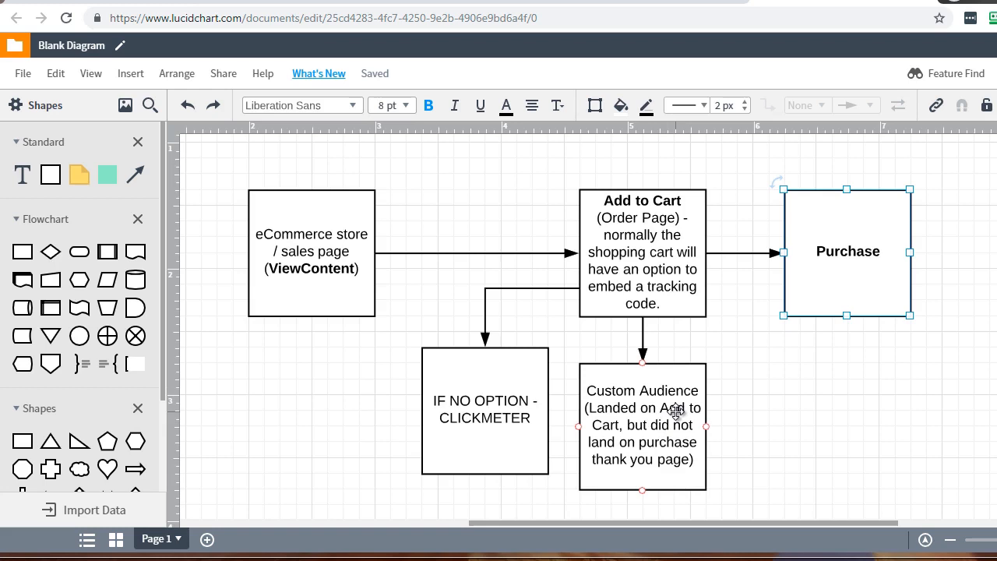
pyautogui.click(688, 227)
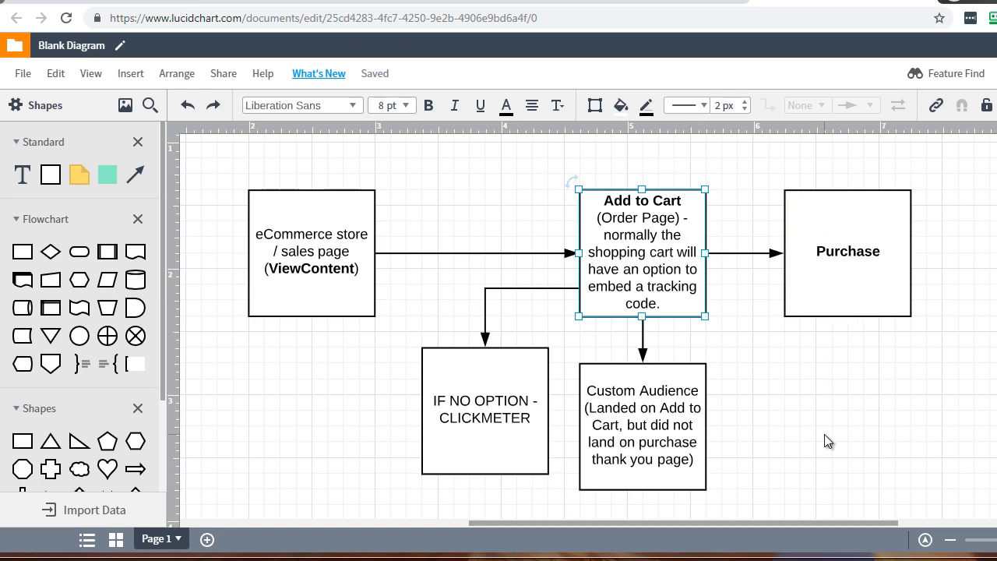
pyautogui.click(598, 461)
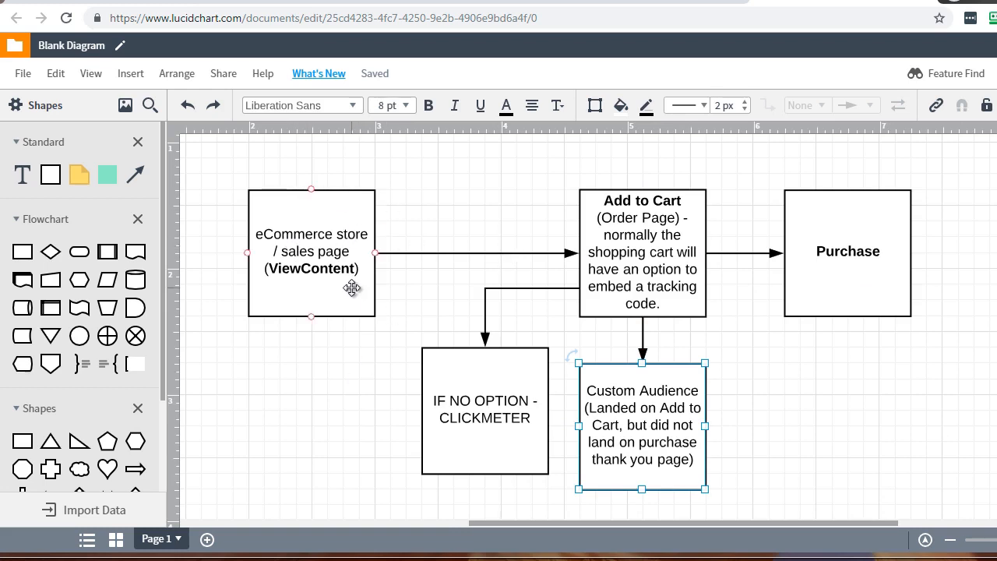
pyautogui.click(643, 224)
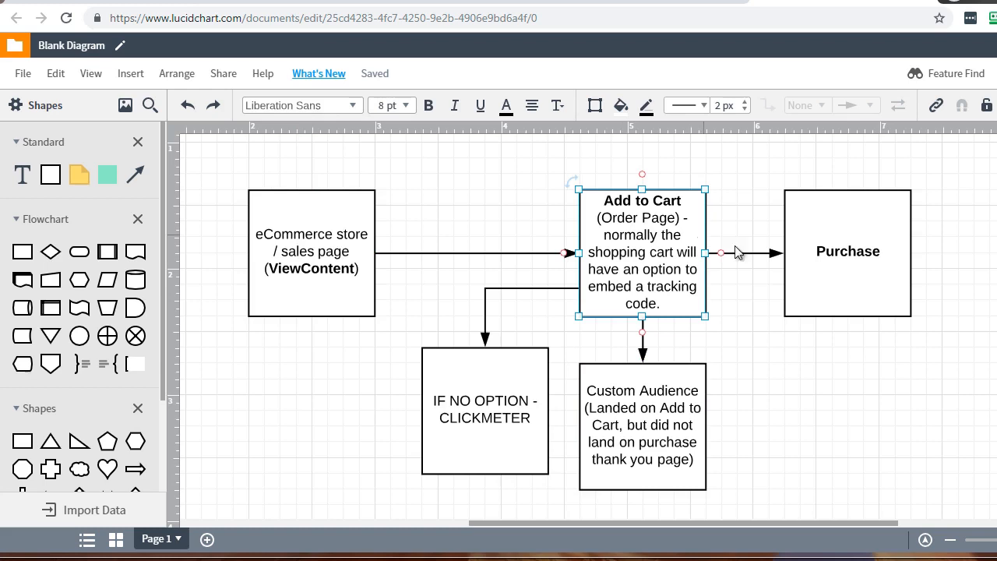
pyautogui.click(804, 249)
pyautogui.click(940, 366)
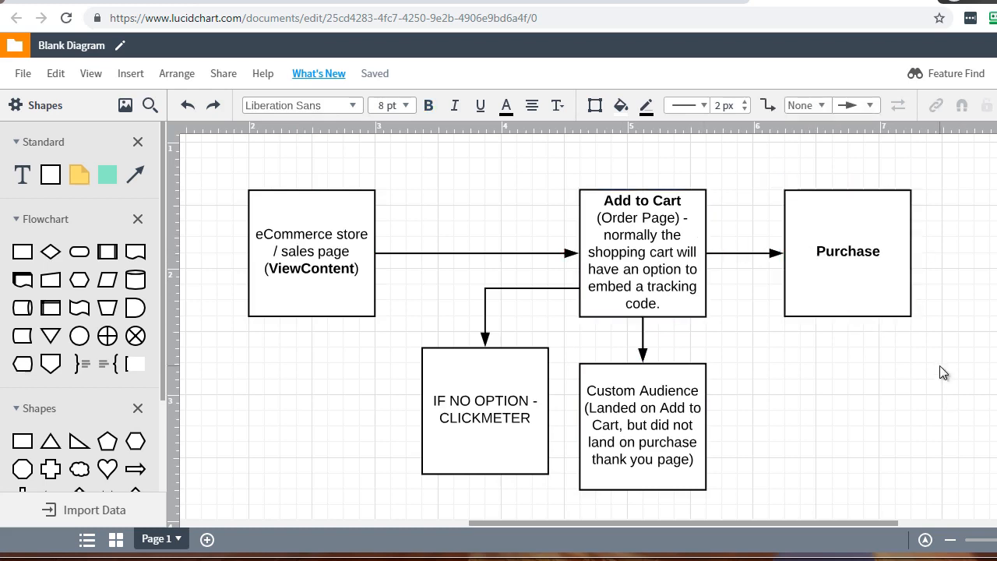
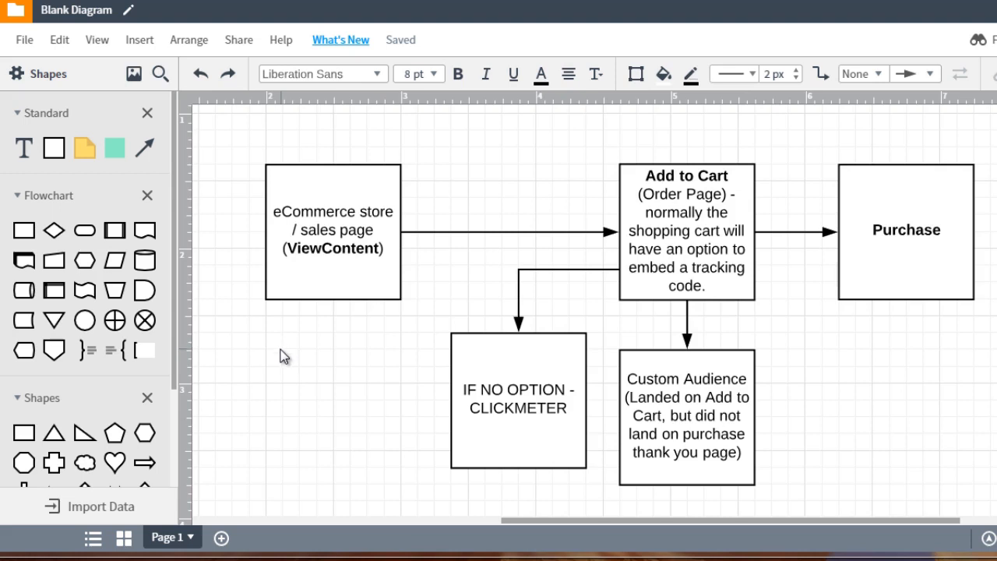
pyautogui.click(336, 198)
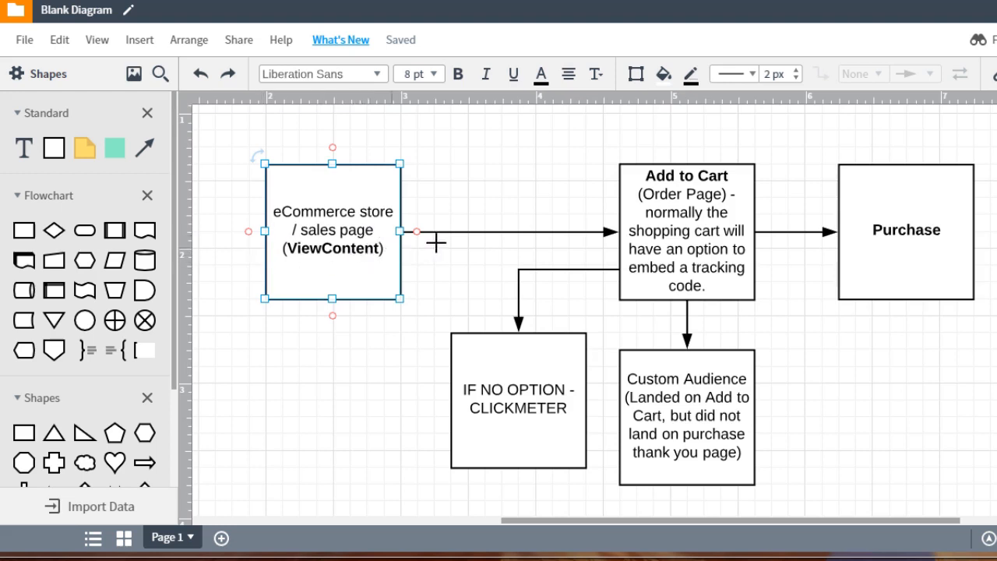
pyautogui.click(693, 211)
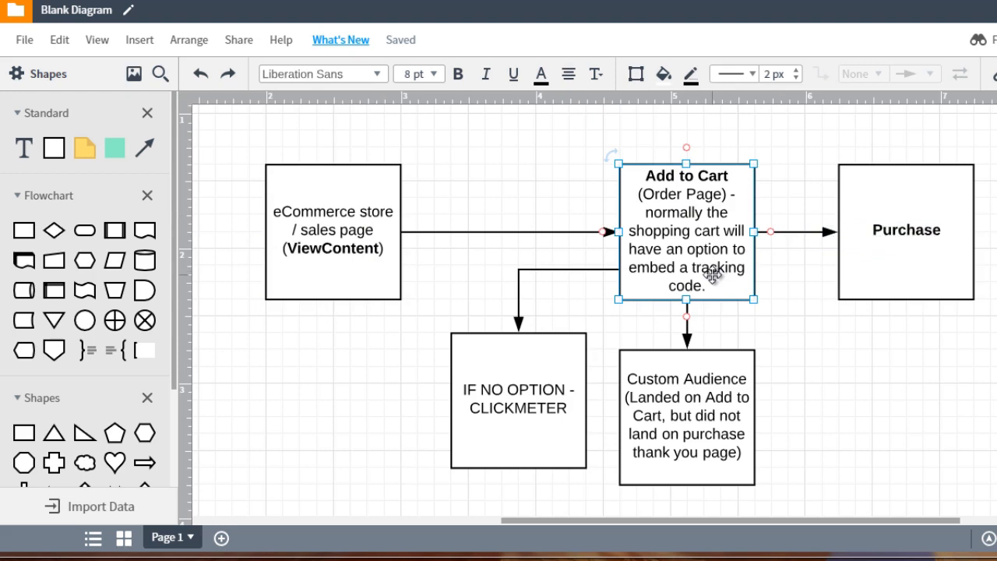
pyautogui.click(879, 209)
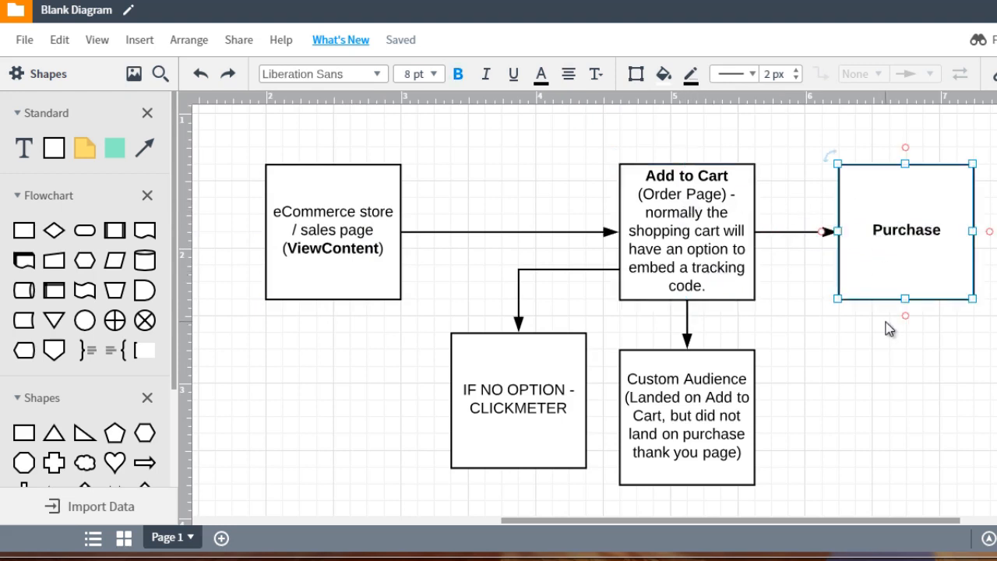
pyautogui.click(699, 387)
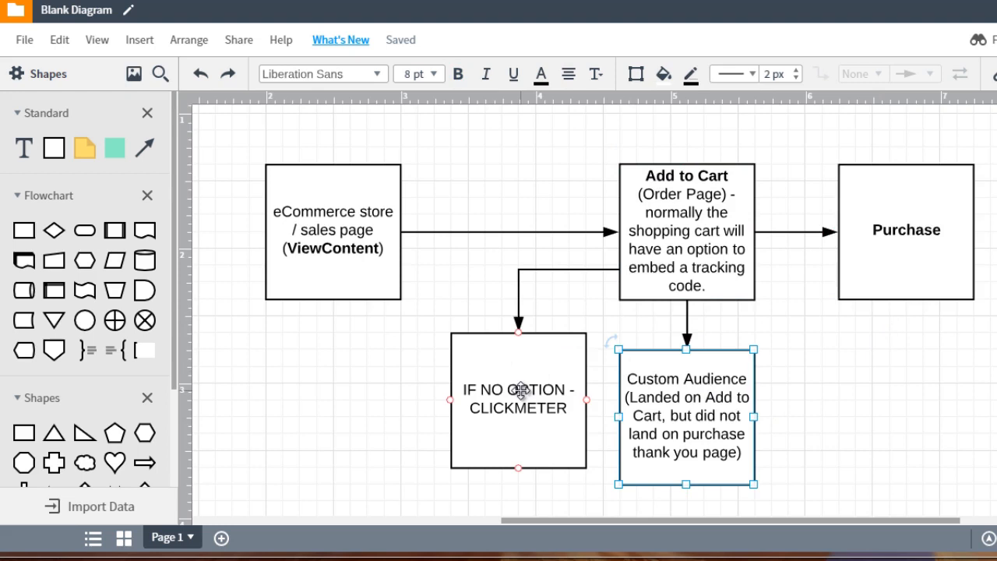
# Change the fallback box's text to "IF NO OPTION - CLICKMETER.COM" and widen the box to fit it
pyautogui.click(493, 373)
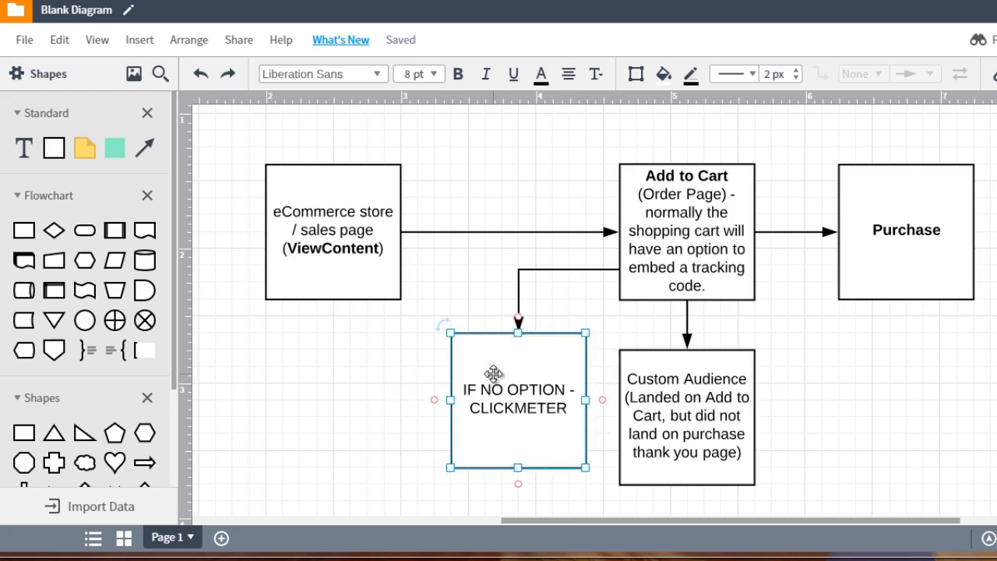
pyautogui.doubleClick(565, 408)
pyautogui.click(567, 408)
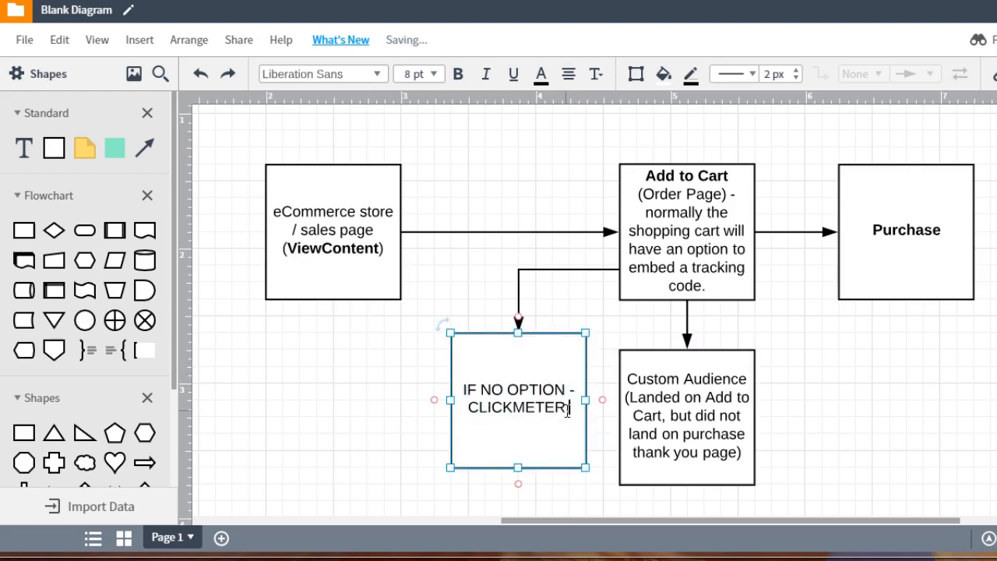
pyautogui.write('.COM')
pyautogui.click(426, 376)
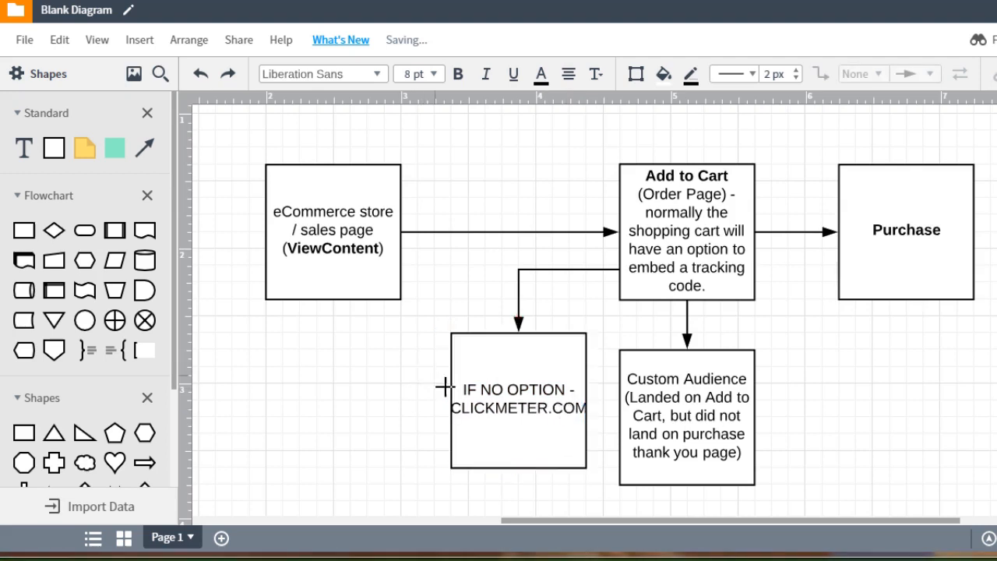
pyautogui.click(449, 395)
pyautogui.moveTo(450, 400); pyautogui.dragTo(440, 399)
pyautogui.click(369, 375)
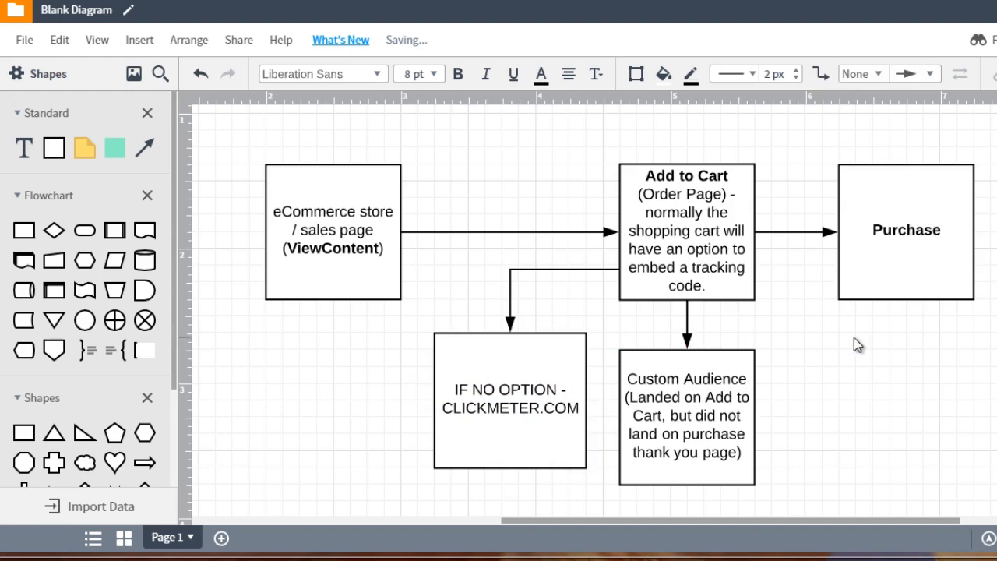
# Insert "Front End" before the word Purchase in the Purchase box
pyautogui.scroll(-1, 853, 337)
pyautogui.scroll(1, 842, 346)
pyautogui.click(929, 278)
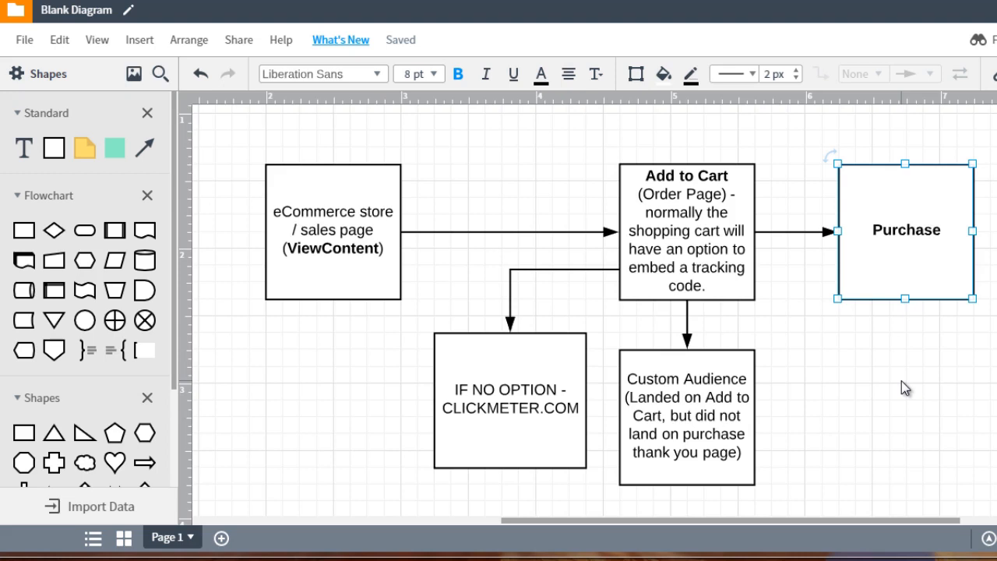
pyautogui.doubleClick(915, 237)
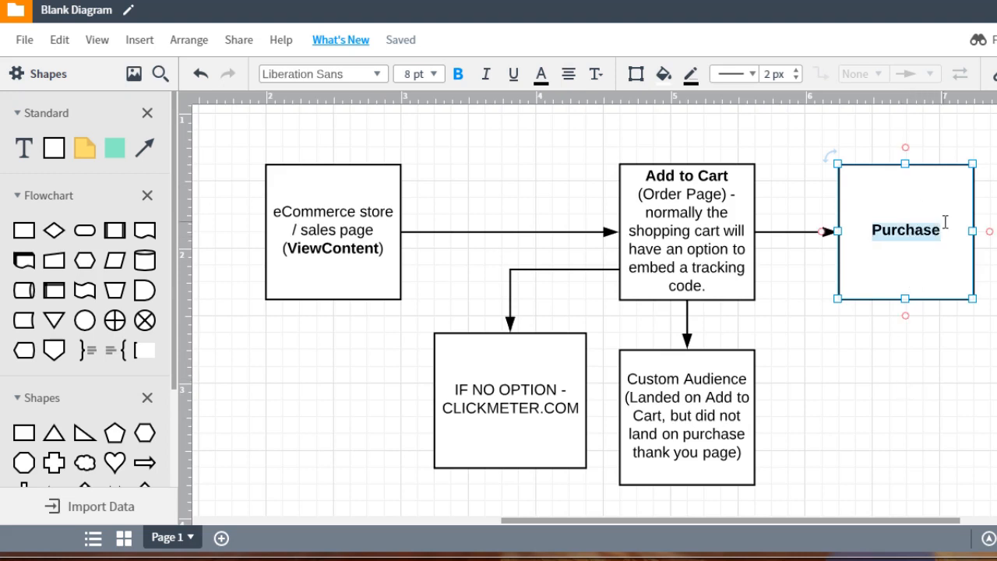
pyautogui.click(947, 228)
pyautogui.write('Fr')
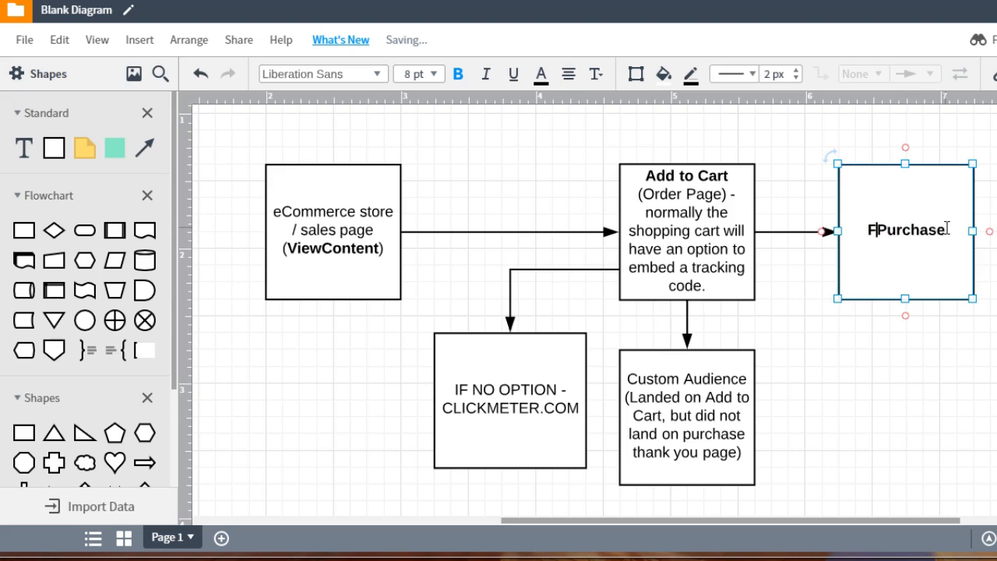
pyautogui.write('ont End')
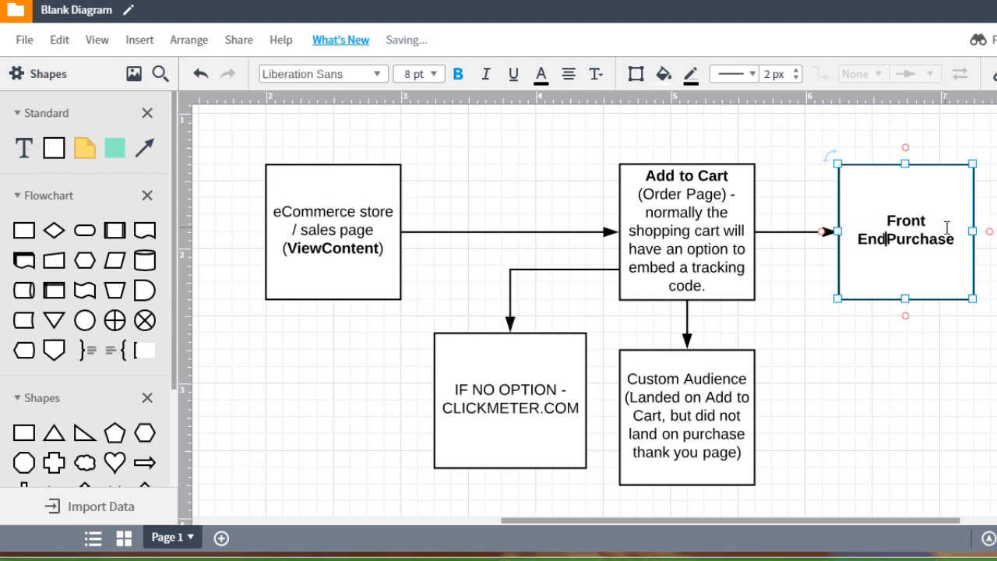
# Put "Front End" on its own line above Purchase and remove the bold formatting from it
pyautogui.press('Up')
pyautogui.hotkey('shift', 'Down')
pyautogui.hotkey('ctrl', 'b')
pyautogui.press('End')
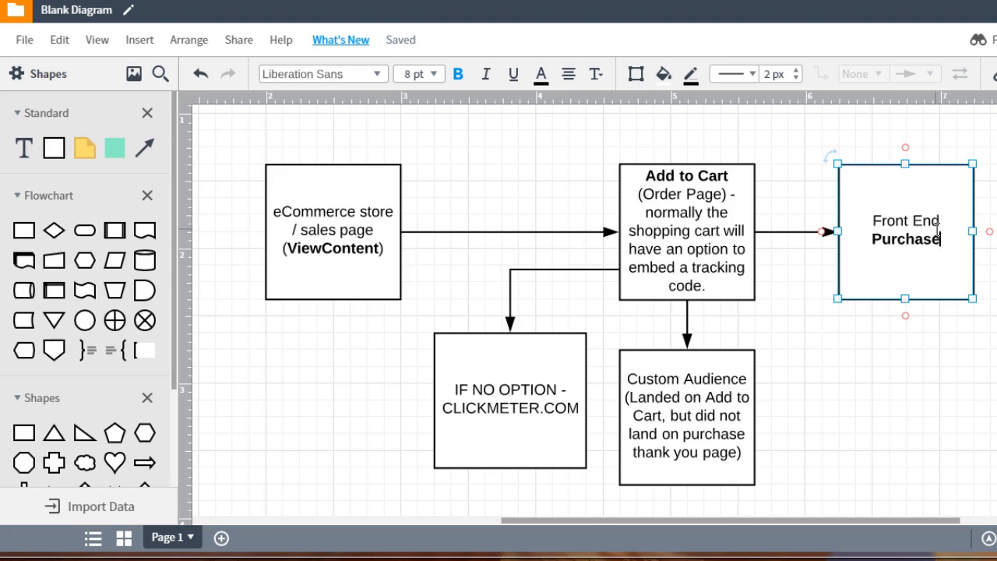
pyautogui.click(989, 216)
# Duplicate the Front End Purchase box and place the copy directly below the original, level with the Custom Audience box
pyautogui.click(911, 223)
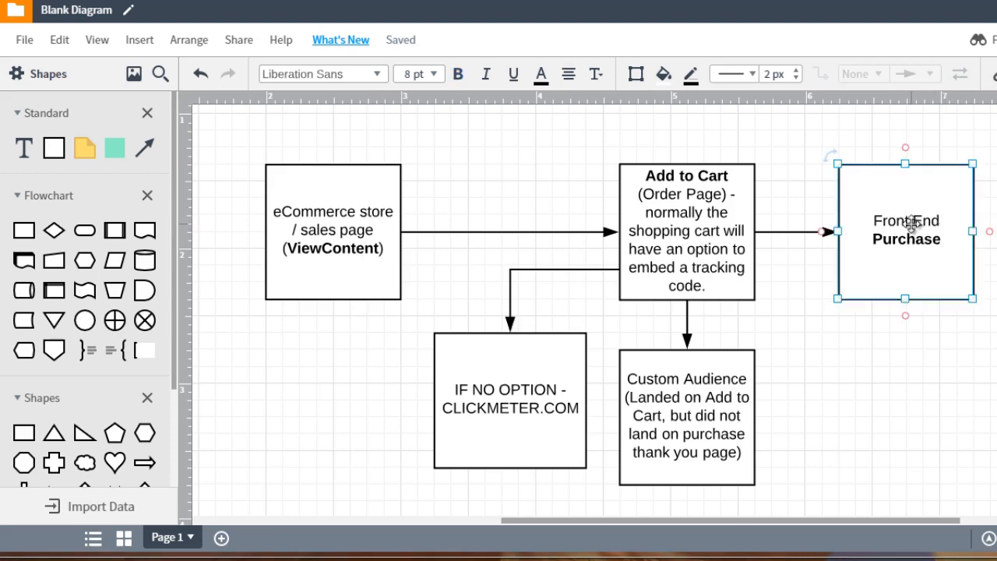
pyautogui.hotkey('ctrl', 'd')
pyautogui.scroll(-1, 911, 224)
pyautogui.moveTo(921, 178); pyautogui.dragTo(901, 350)
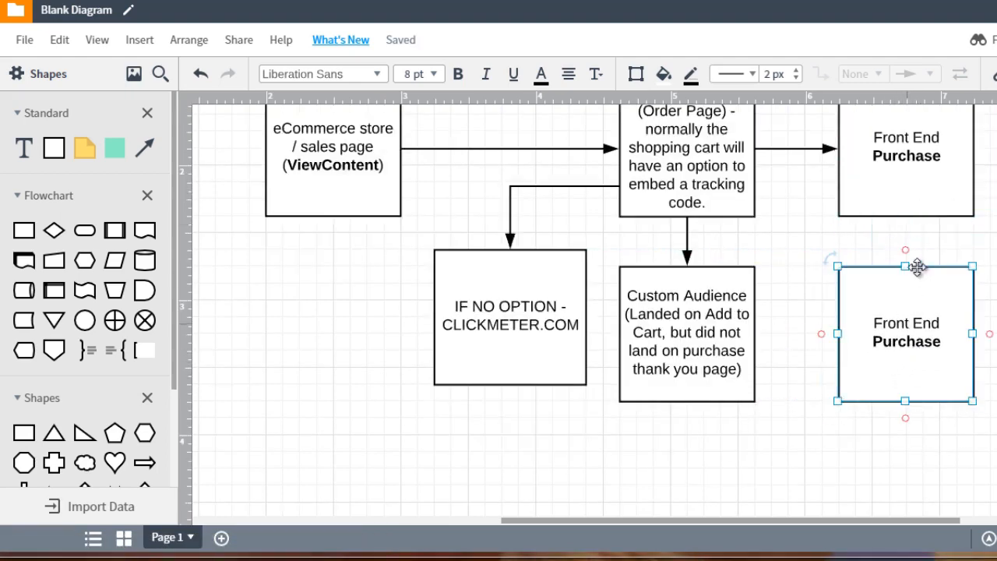
pyautogui.click(965, 241)
# Replace the text in the duplicated Front End Purchase box with "One Time Offer"
pyautogui.doubleClick(905, 335)
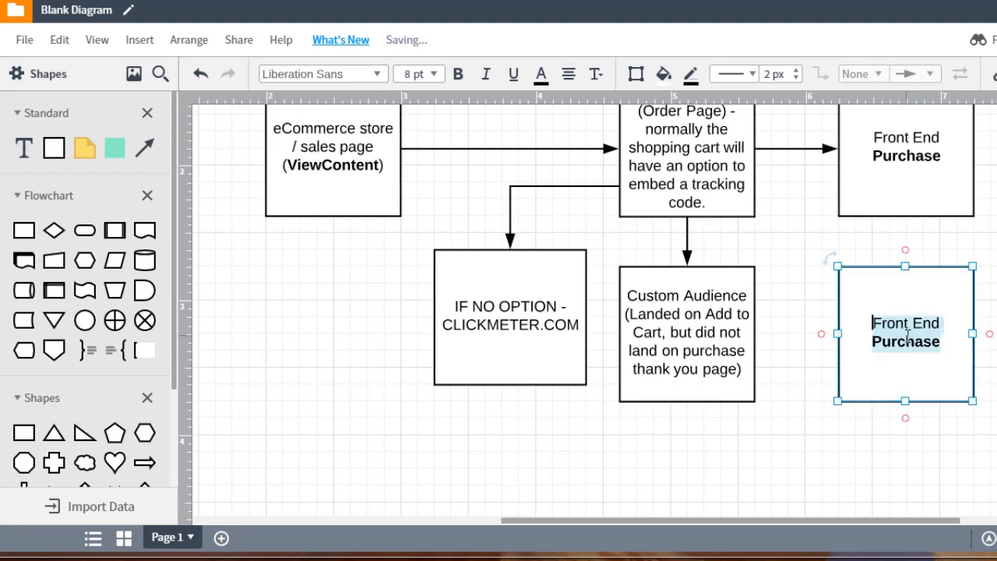
pyautogui.click(867, 319)
pyautogui.moveTo(867, 319); pyautogui.dragTo(948, 320)
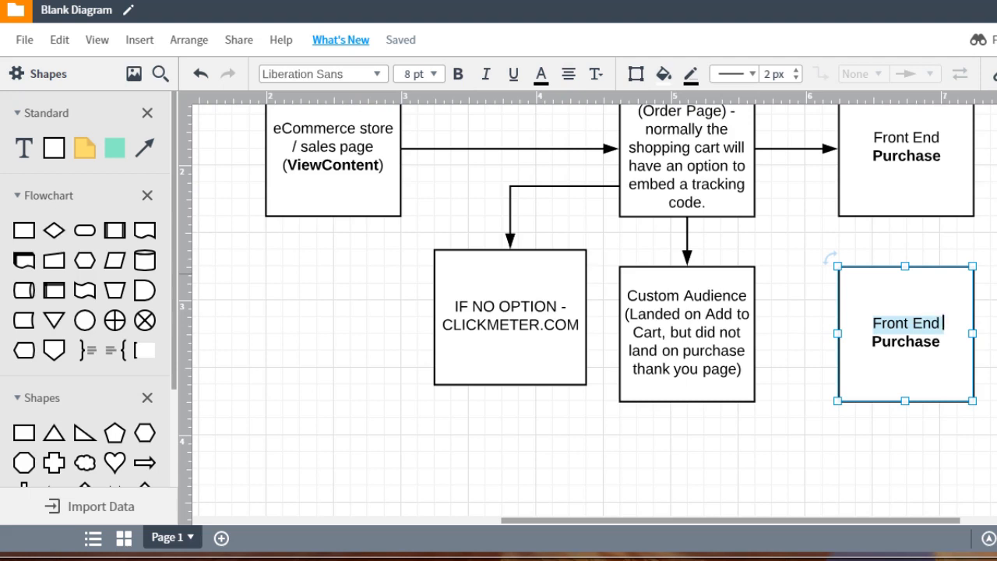
pyautogui.hotkey('ctrl', 'a')
pyautogui.write('On')
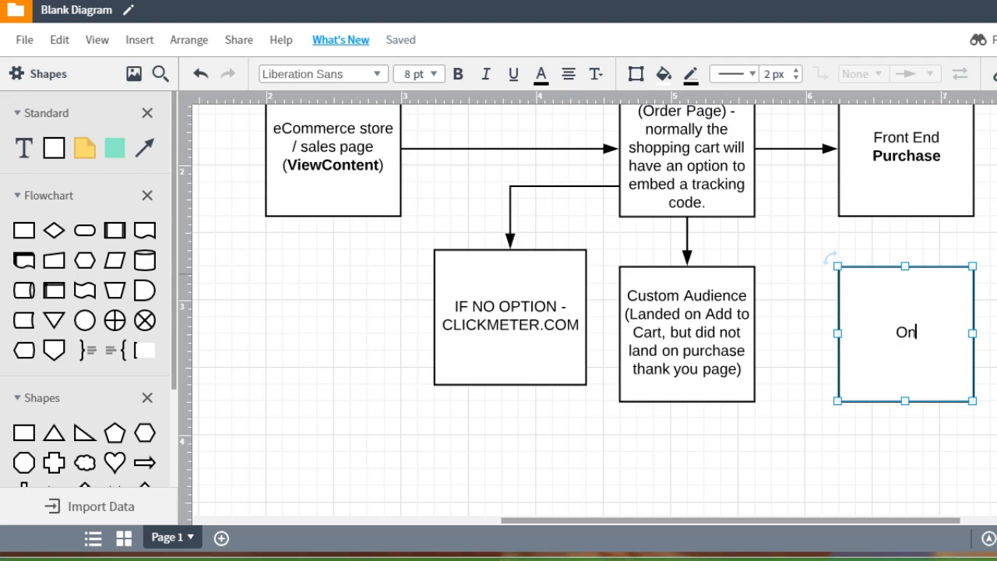
pyautogui.write('e Time Offer')
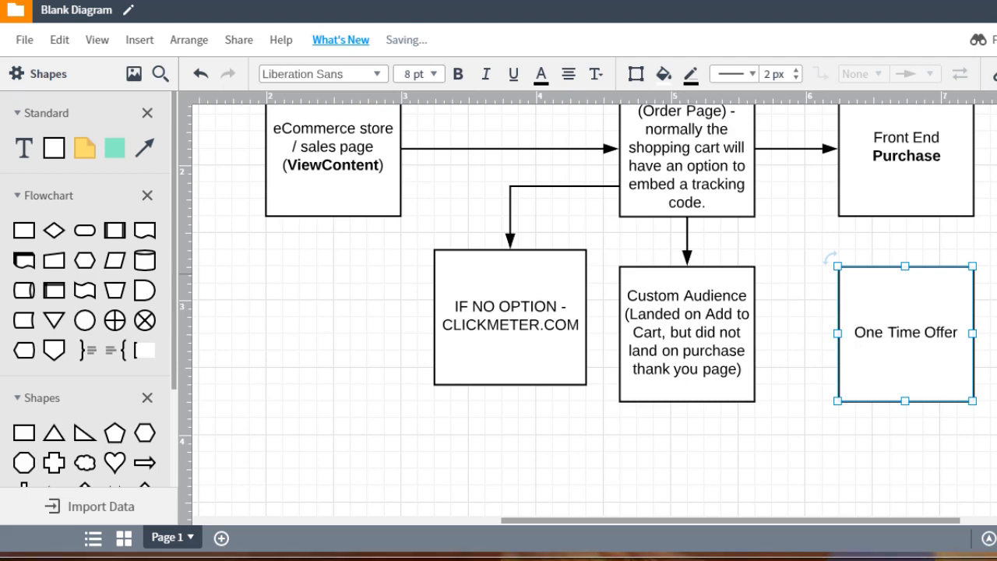
# Add a second line "OTO1" in bold beneath One Time Offer in the box
pyautogui.press('Return')
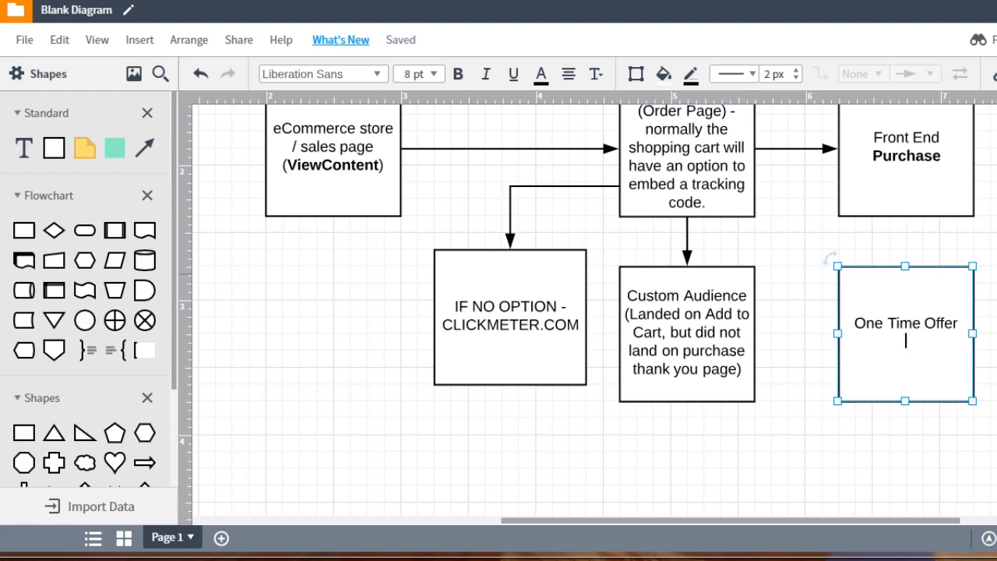
pyautogui.write('OTO1')
pyautogui.moveTo(885, 341); pyautogui.dragTo(926, 340)
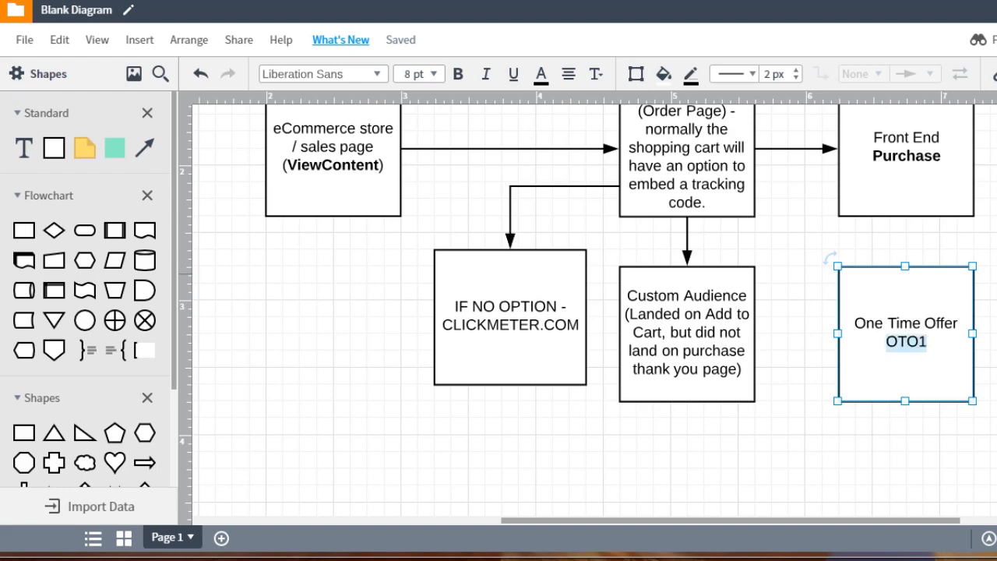
pyautogui.hotkey('ctrl', 'b')
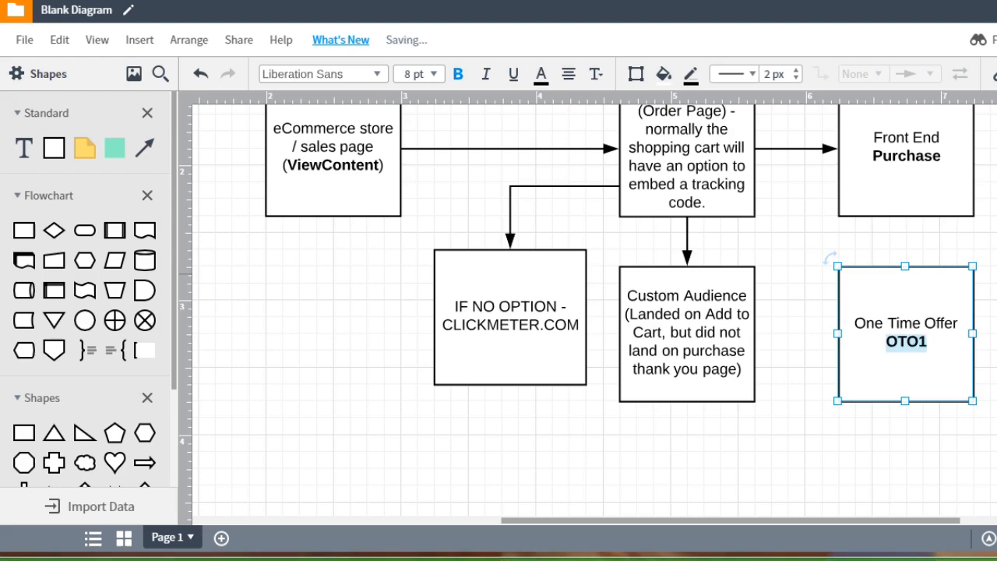
# Draw an arrow from the Front End Purchase box down to the One Time Offer box
pyautogui.click(927, 239)
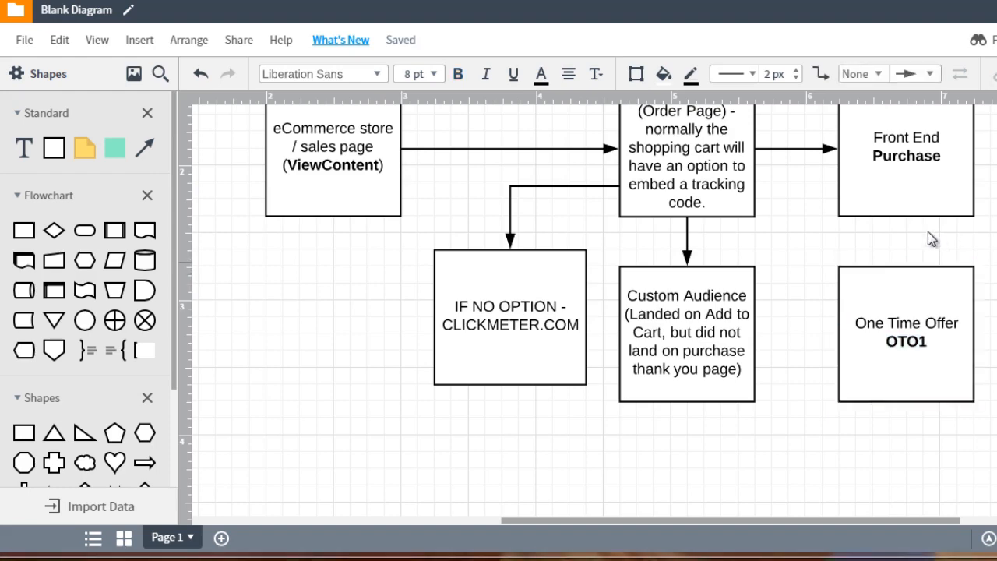
pyautogui.moveTo(905, 216); pyautogui.dragTo(905, 265)
pyautogui.click(912, 302)
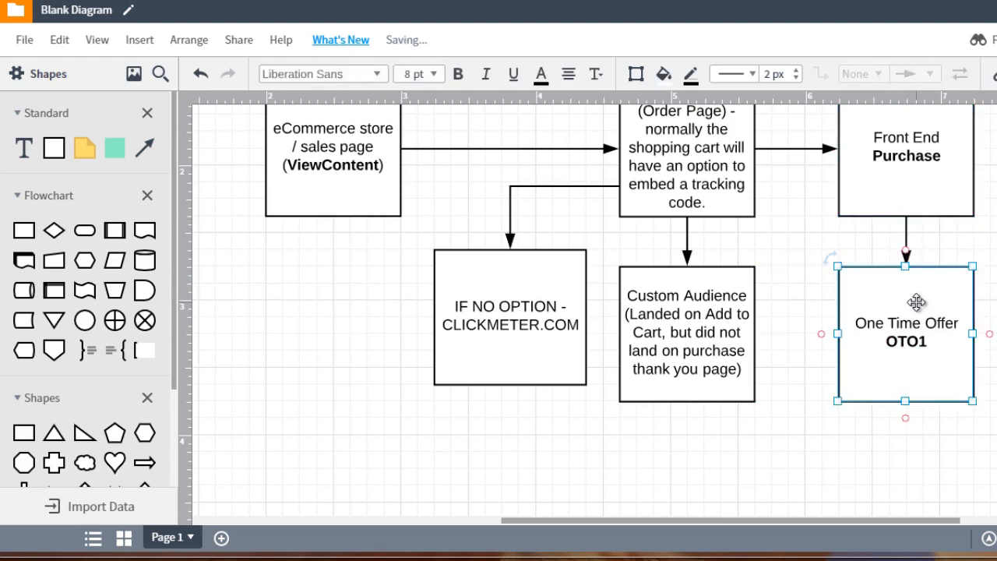
pyautogui.click(727, 305)
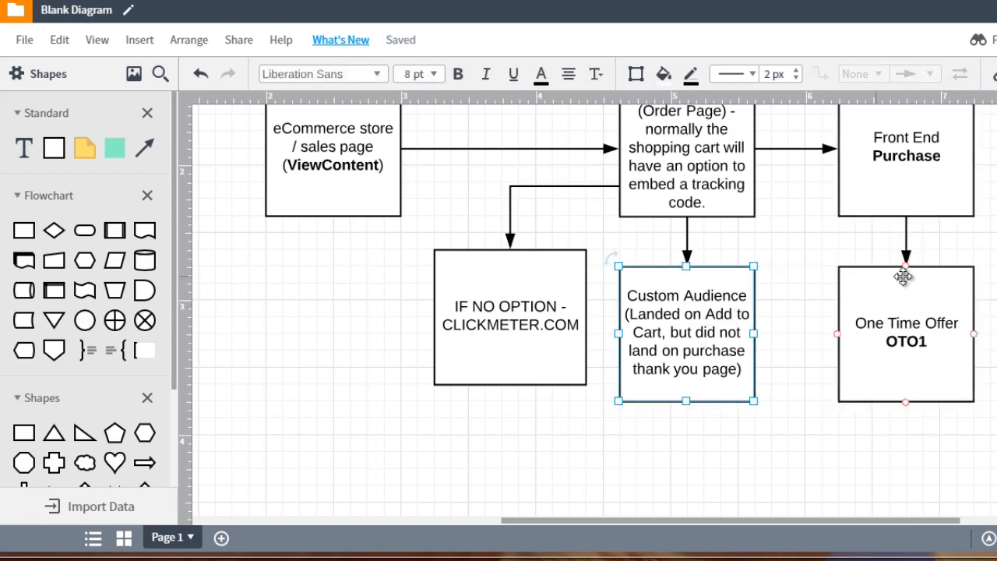
pyautogui.scroll(2, 993, 274)
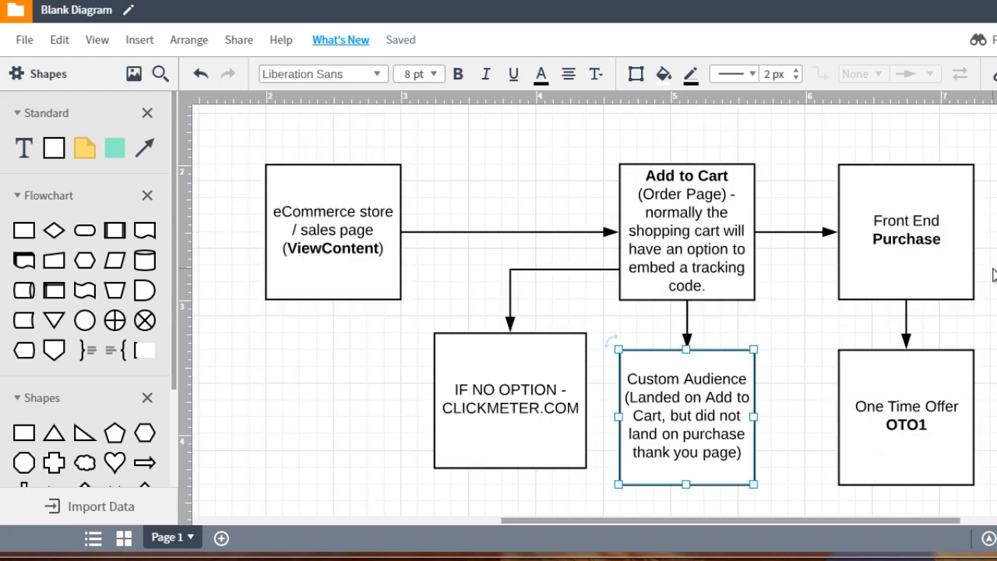
pyautogui.click(937, 237)
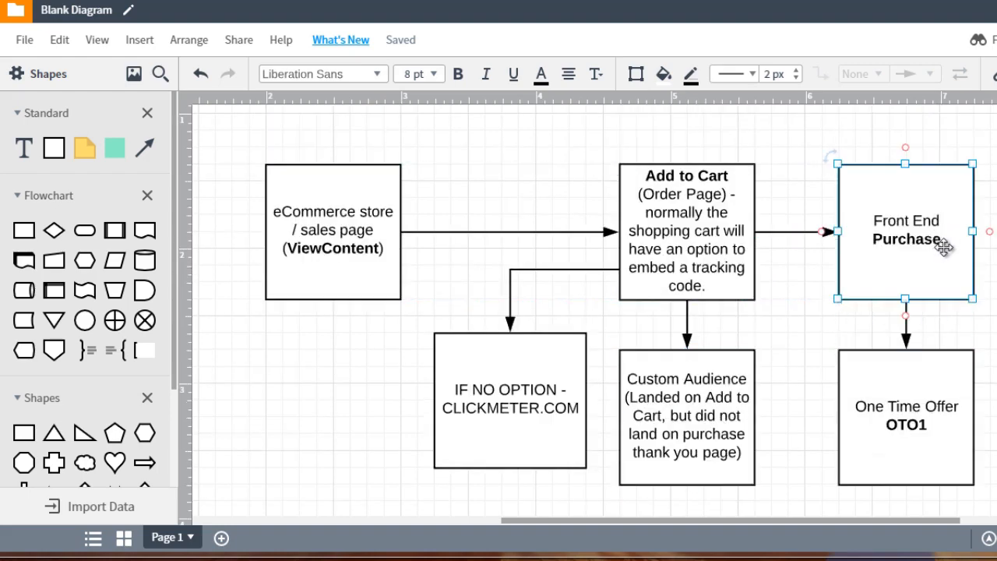
pyautogui.scroll(-2, 946, 300)
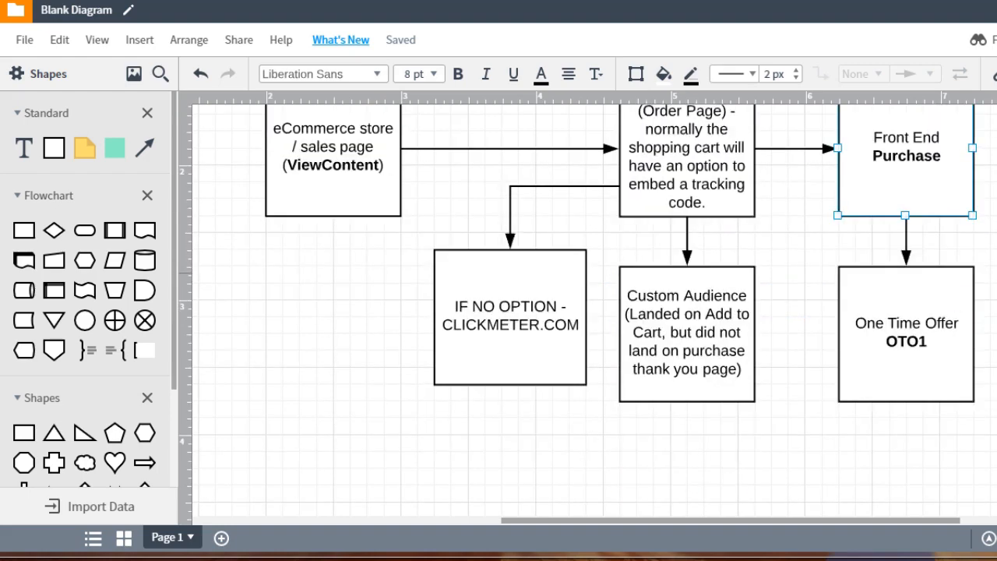
pyautogui.click(946, 300)
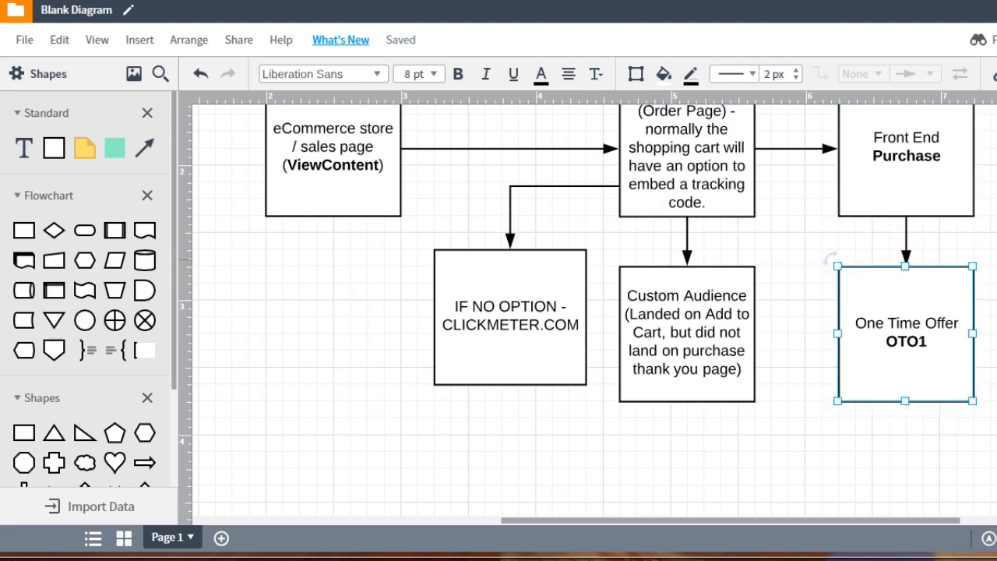
pyautogui.scroll(2, 945, 301)
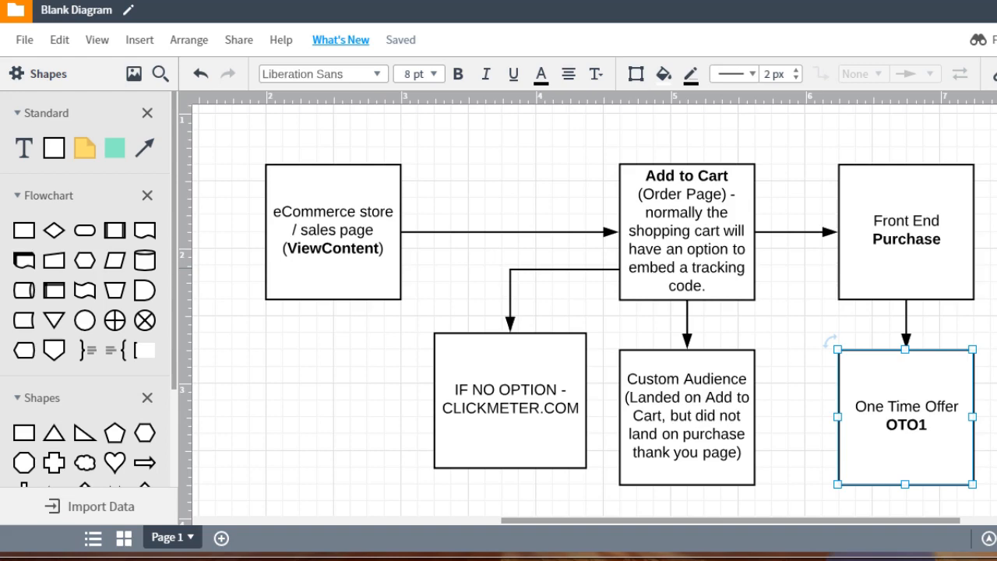
pyautogui.scroll(-2, 986, 210)
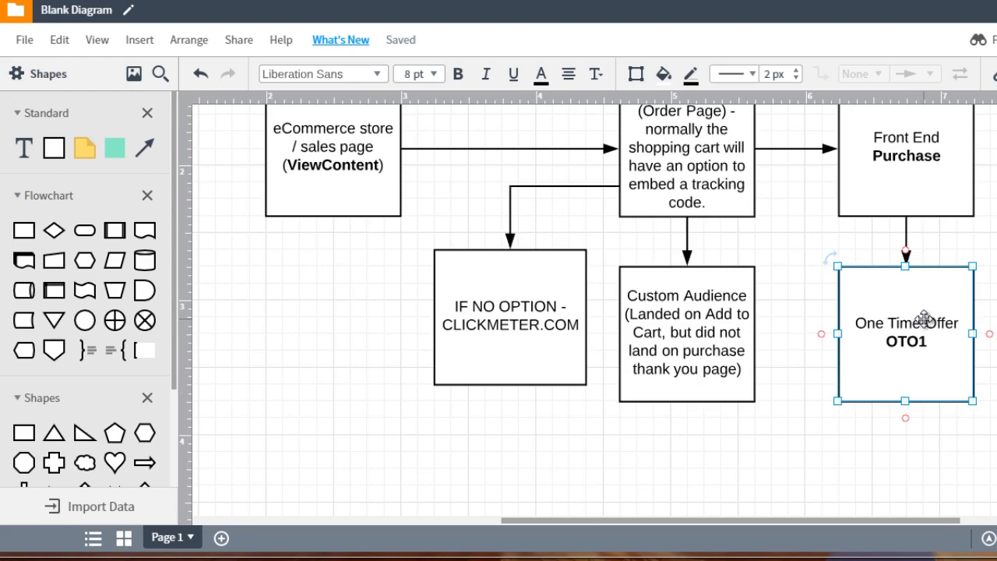
pyautogui.scroll(2, 922, 315)
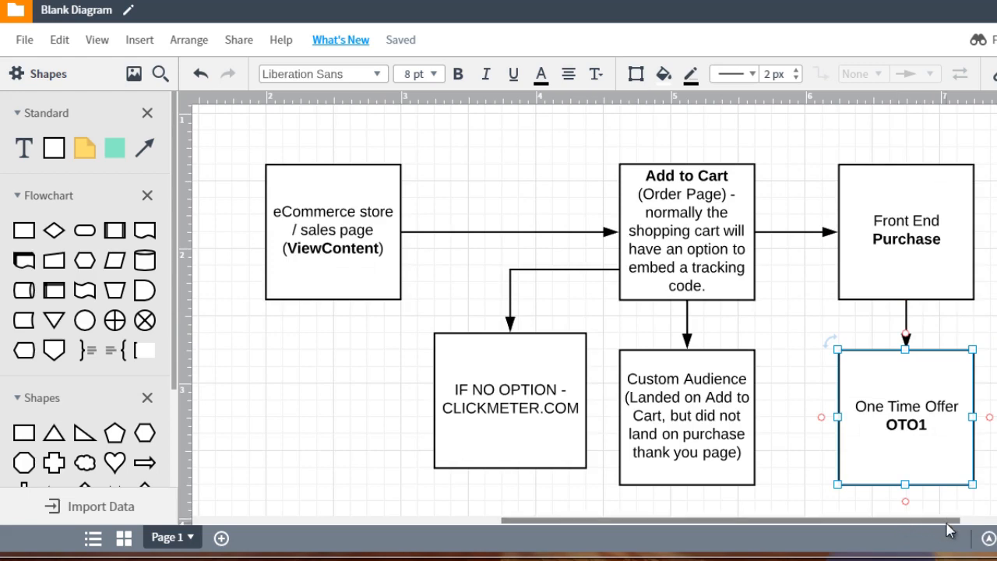
# Duplicate the Custom Audience box and place the copy on the far side of the Front End Purchase box
pyautogui.hscroll(2, 957, 527)
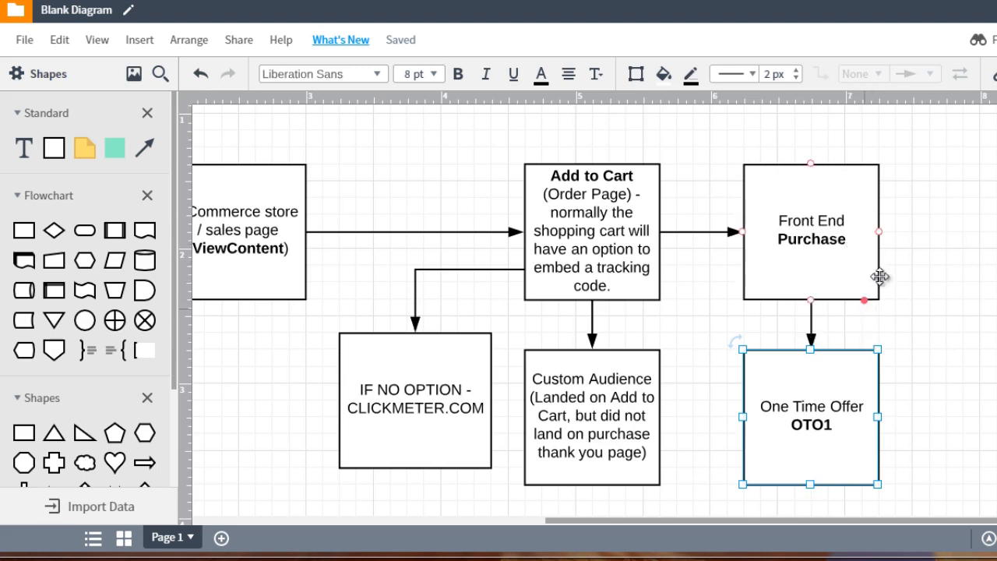
pyautogui.click(805, 222)
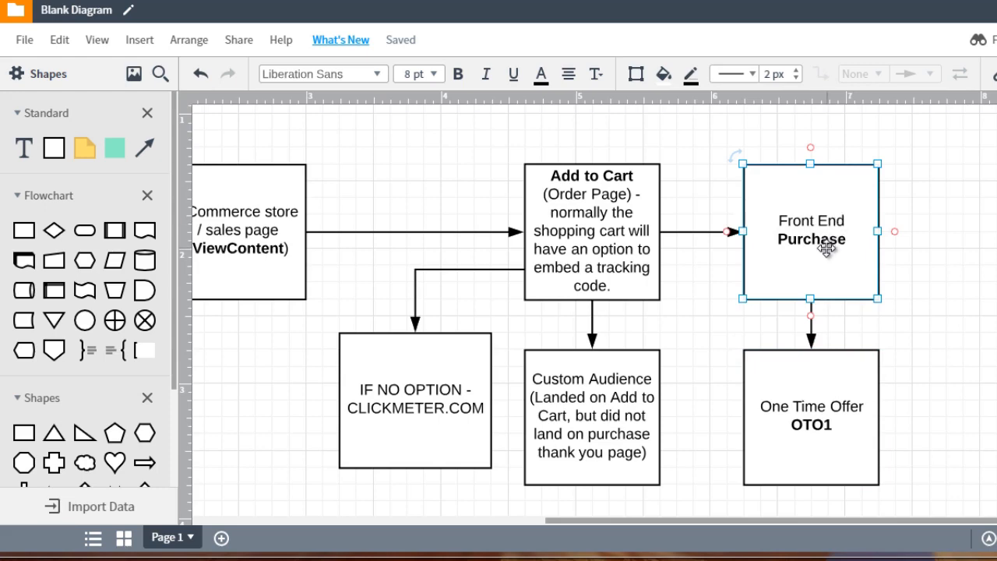
pyautogui.click(583, 381)
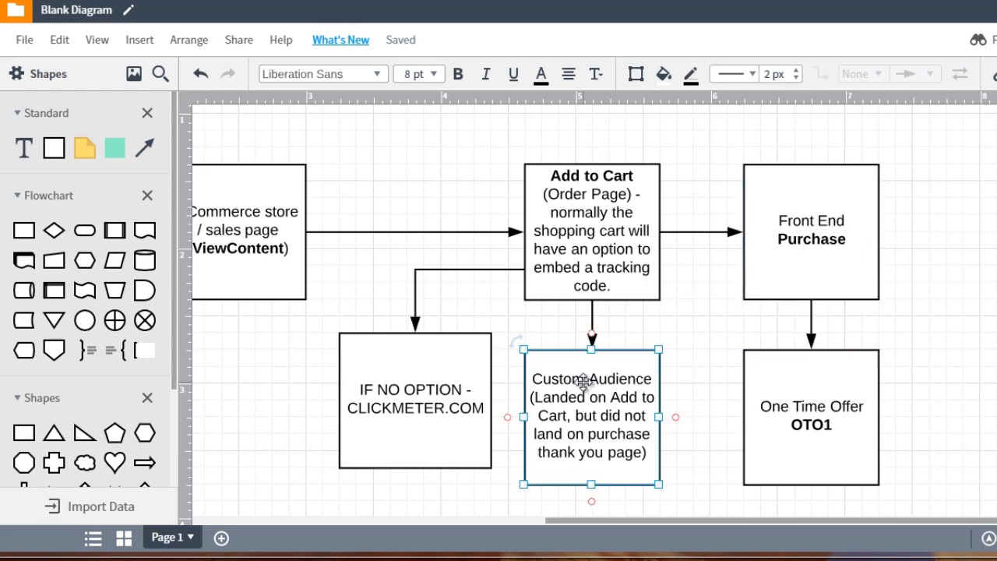
pyautogui.hotkey('ctrl', 'd')
pyautogui.moveTo(616, 397); pyautogui.dragTo(996, 262)
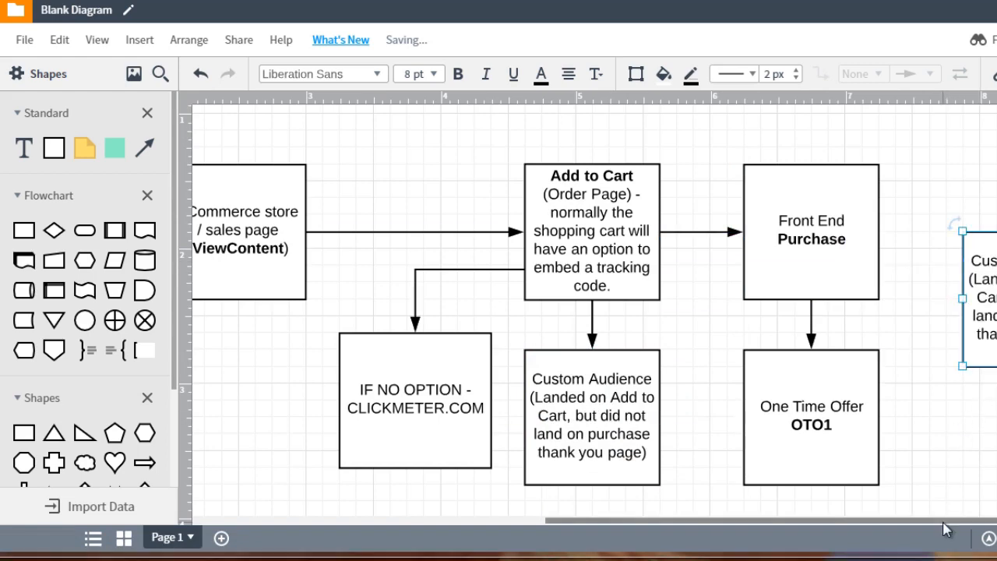
pyautogui.moveTo(953, 520); pyautogui.dragTo(996, 521)
pyautogui.hscroll(3, 594, 311)
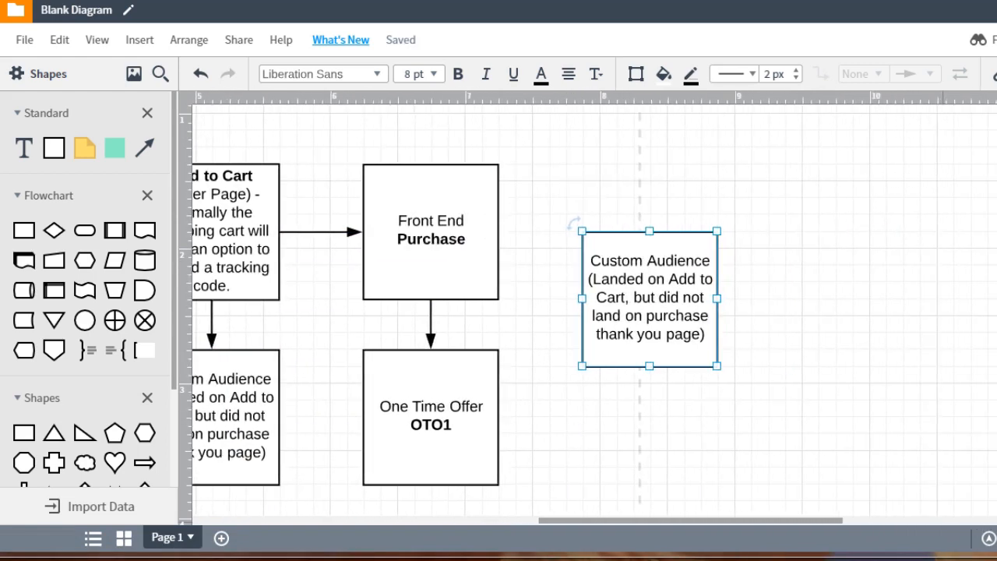
# Arrange two copies of the Custom Audience box, one beside Front End Purchase and one beside One Time Offer, level with them
pyautogui.click(834, 294)
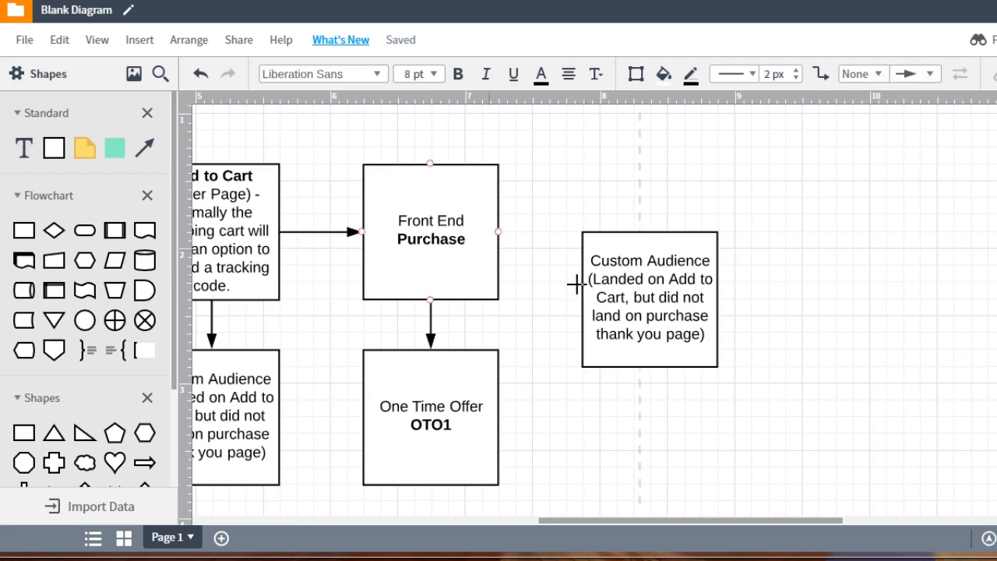
pyautogui.moveTo(616, 292); pyautogui.dragTo(612, 297)
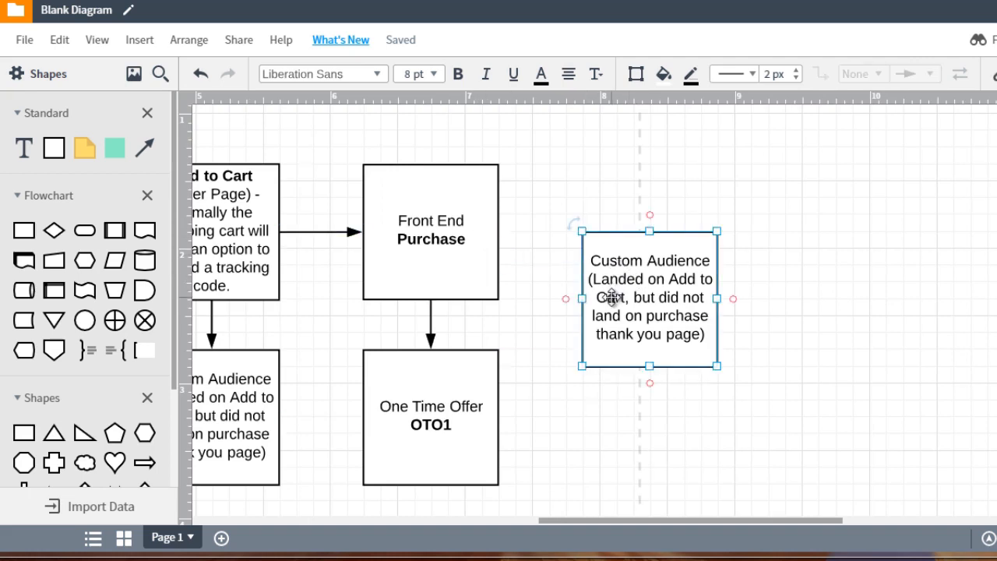
pyautogui.click(473, 263)
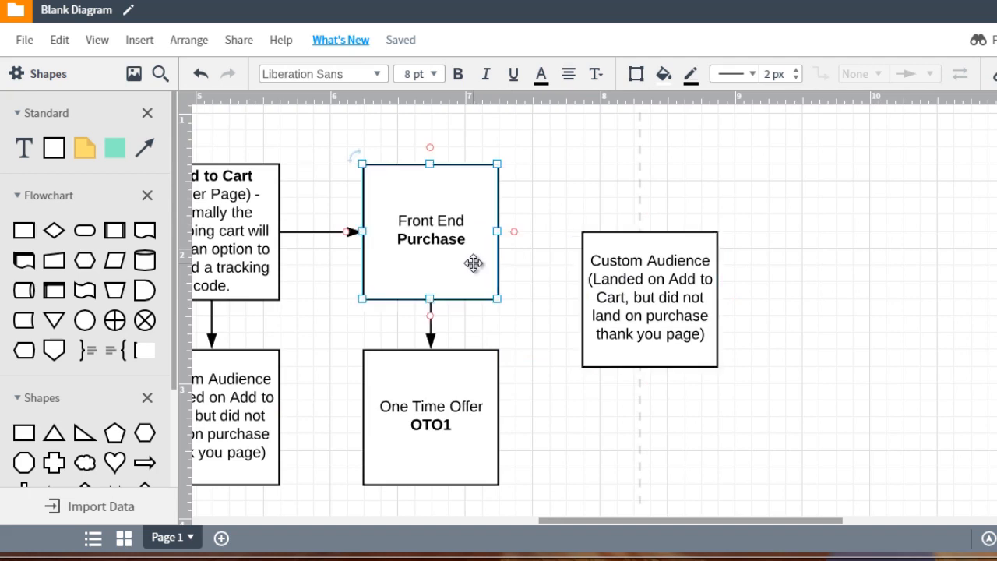
pyautogui.click(463, 413)
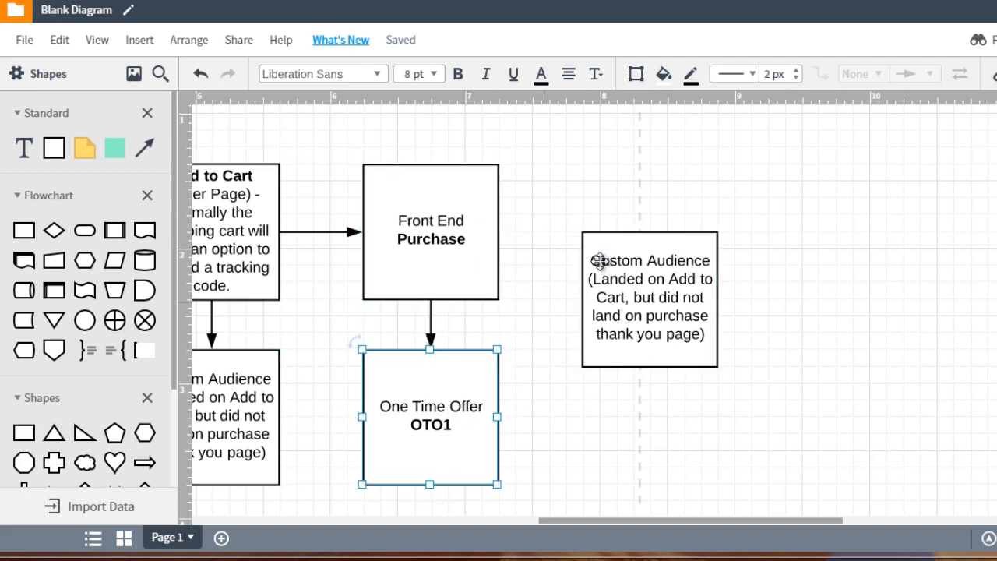
pyautogui.moveTo(630, 294); pyautogui.dragTo(633, 408)
pyautogui.hotkey('ctrl', 'd')
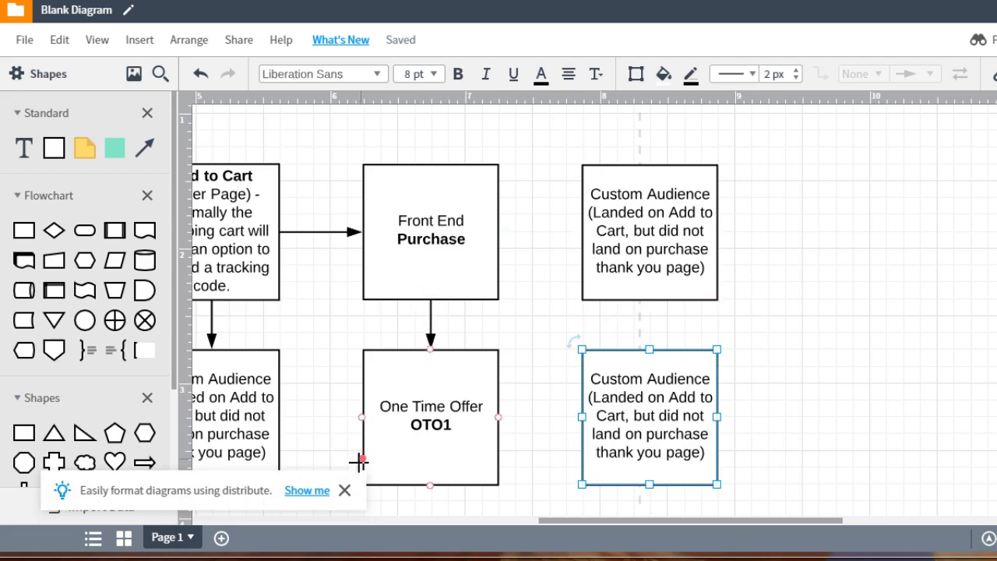
pyautogui.click(344, 492)
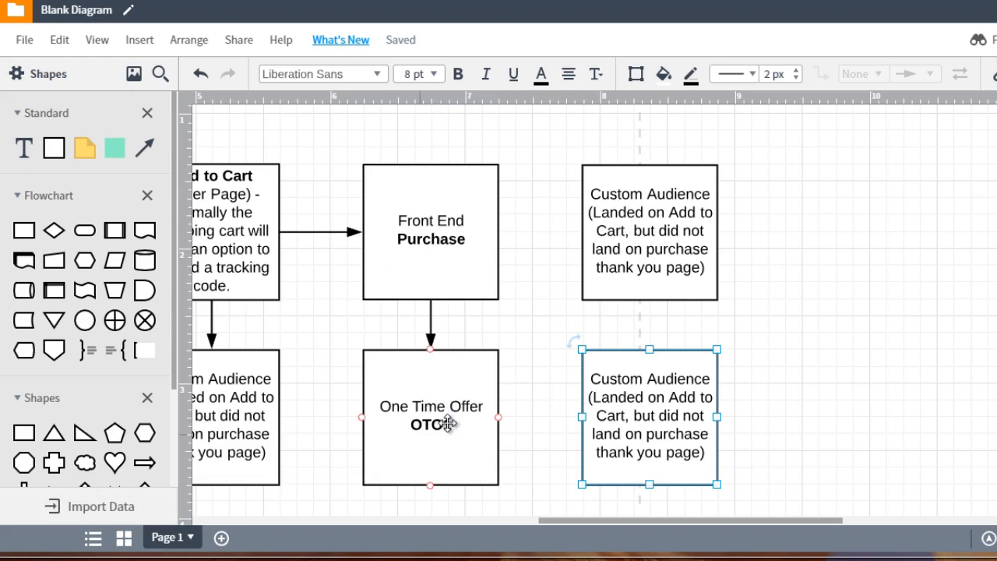
# Replace the bracketed text in the Custom Audience box beside Front End Purchase with "Land on Purchase Page - BUT DO NOT LAND ON OTO1"
pyautogui.click(519, 349)
pyautogui.scroll(-2, 526, 348)
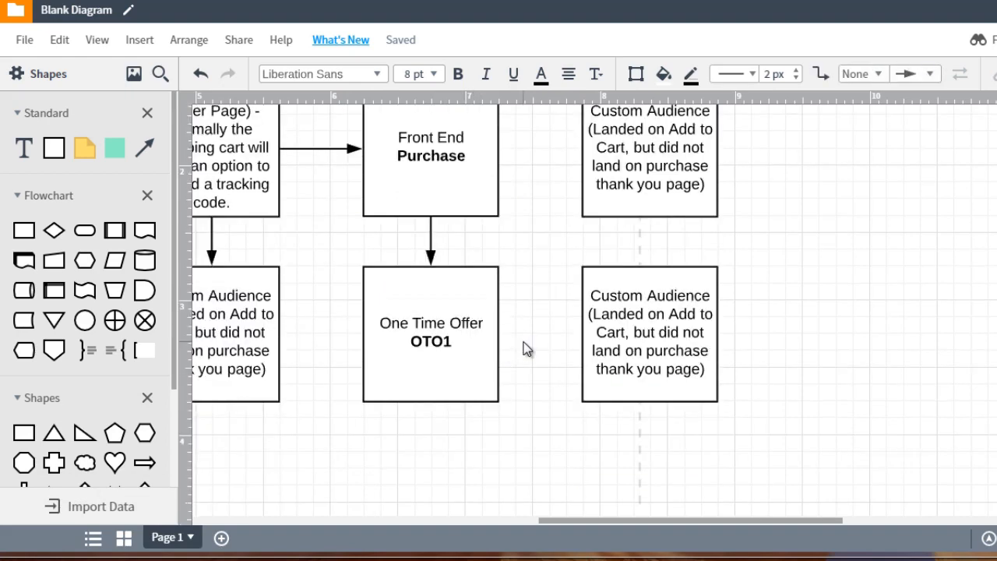
pyautogui.scroll(2, 525, 345)
pyautogui.moveTo(605, 225); pyautogui.dragTo(697, 279)
pyautogui.doubleClick(608, 229)
pyautogui.click(608, 214)
pyautogui.write('La')
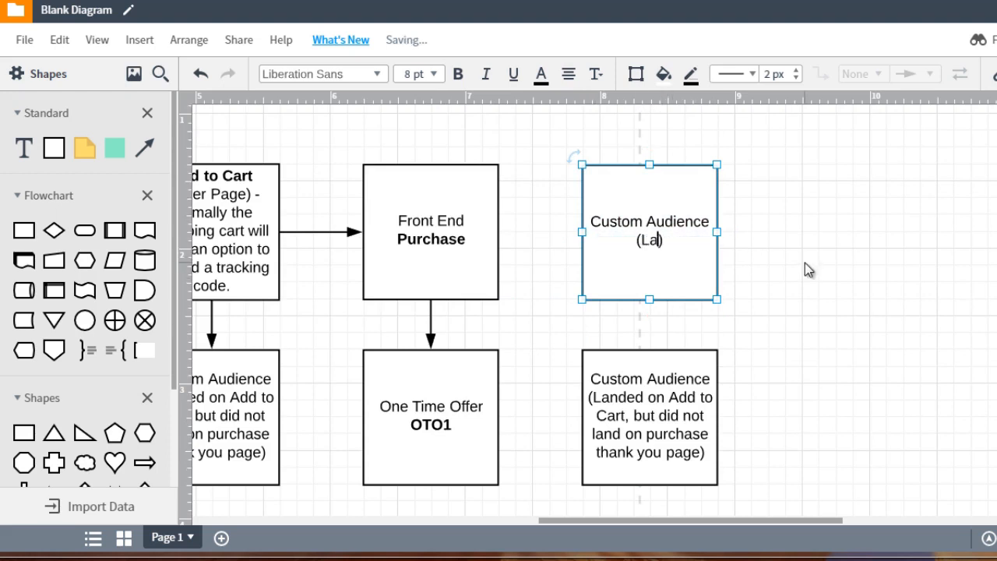
pyautogui.write('nd on ')
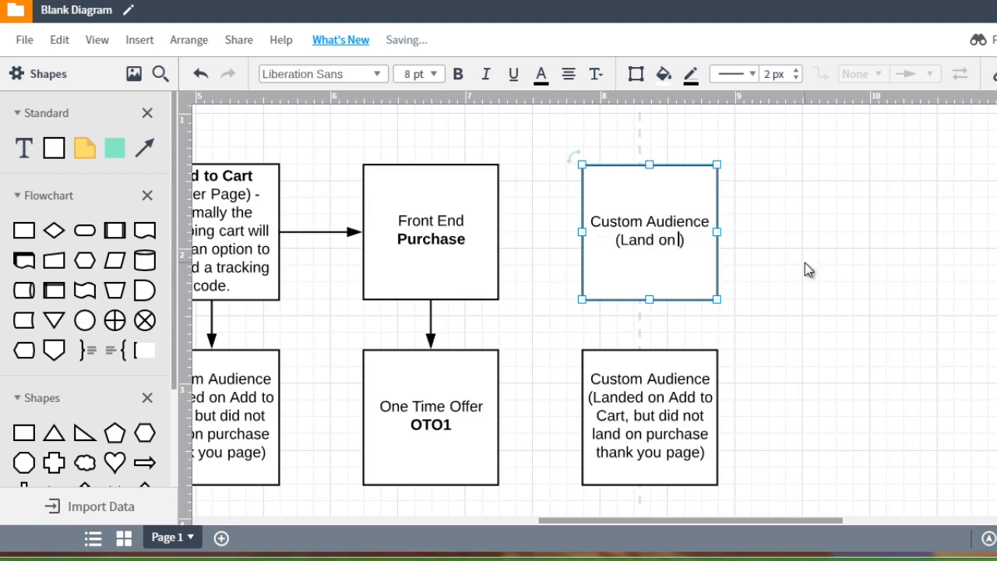
pyautogui.write('Purchase')
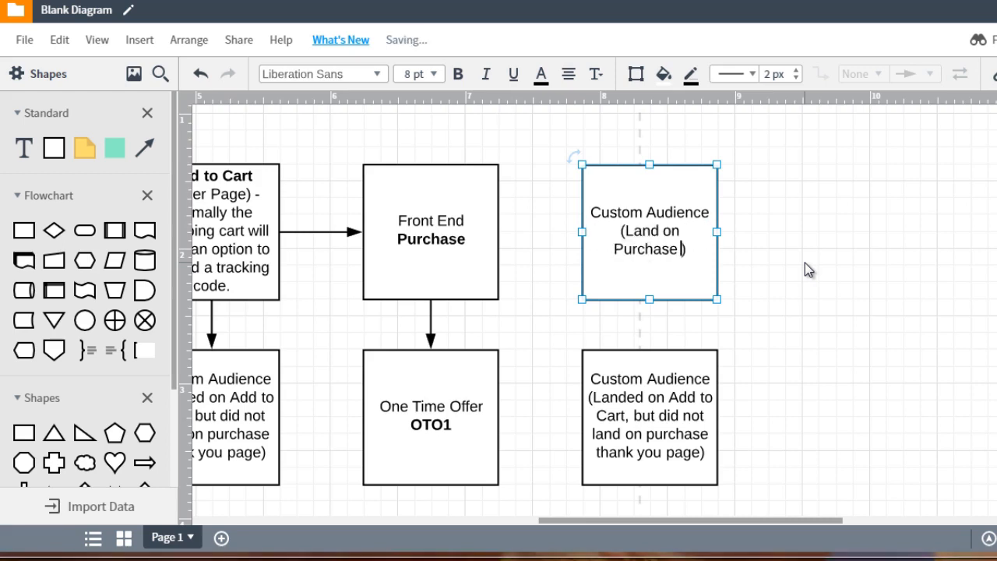
pyautogui.write(' Page')
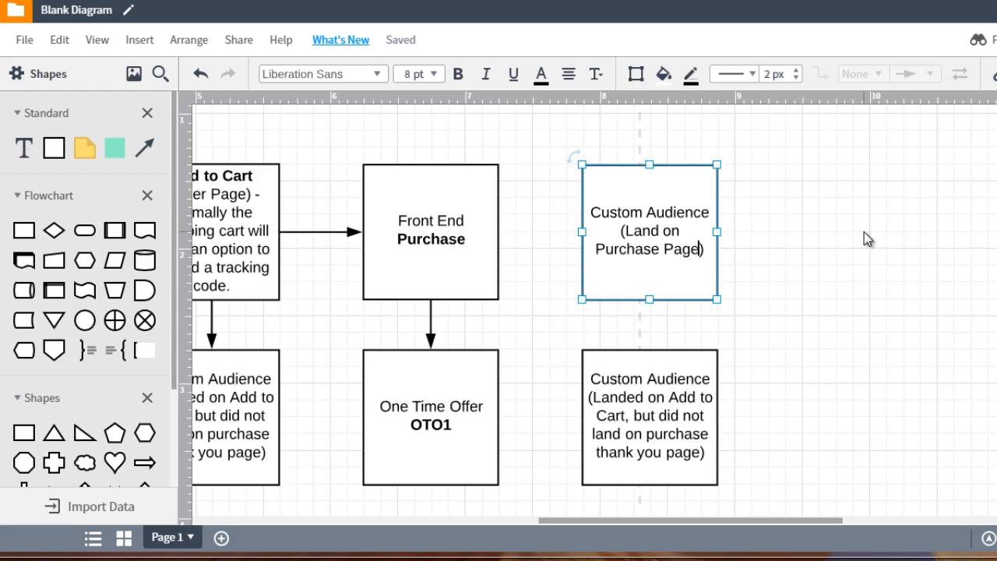
pyautogui.write('- BUT')
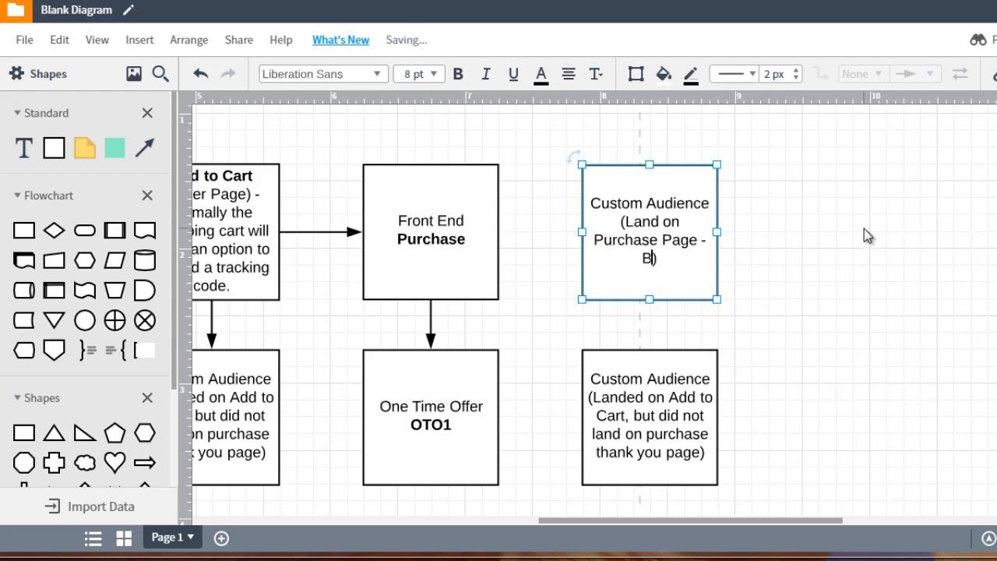
pyautogui.write(' DO NOT LAN')
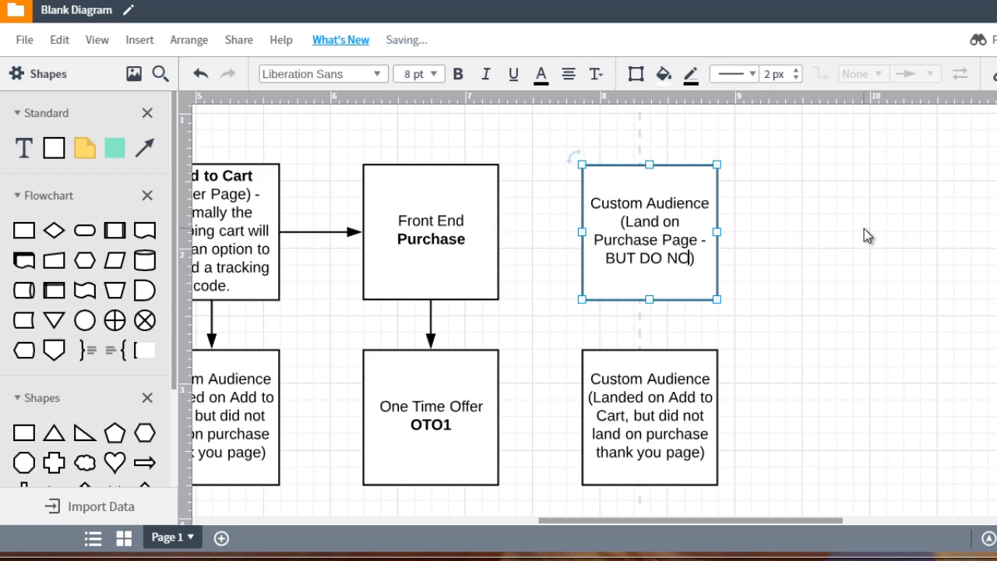
pyautogui.write('D ON OTO1')
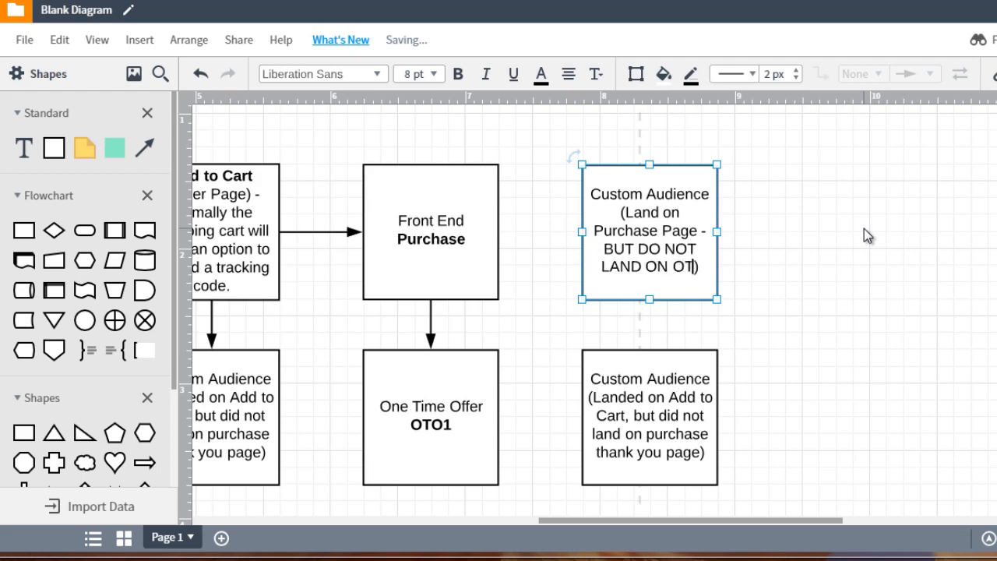
pyautogui.click(864, 228)
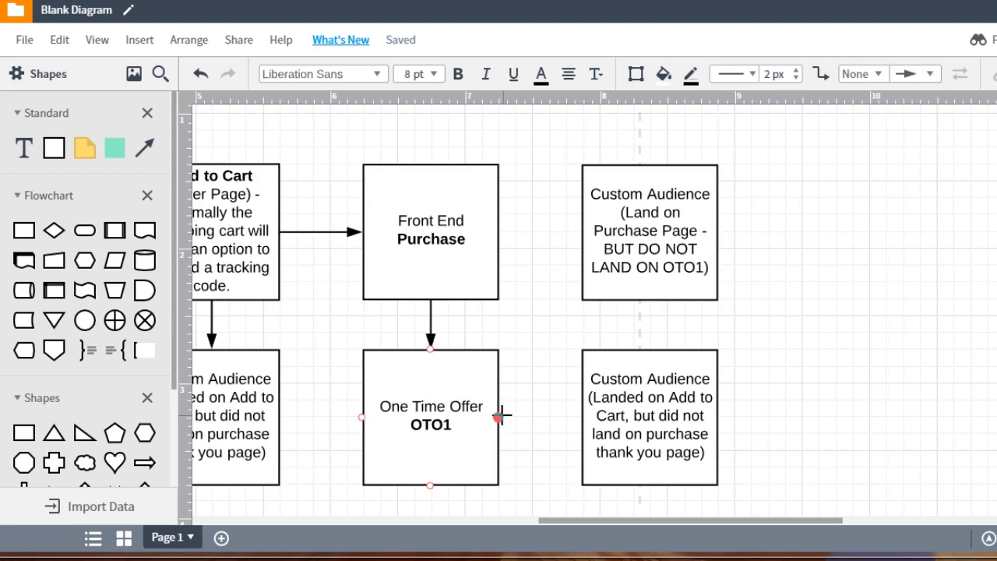
# Draw an arrow from the One Time Offer box up to the Custom Audience box beside Front End Purchase
pyautogui.moveTo(501, 416); pyautogui.dragTo(580, 232)
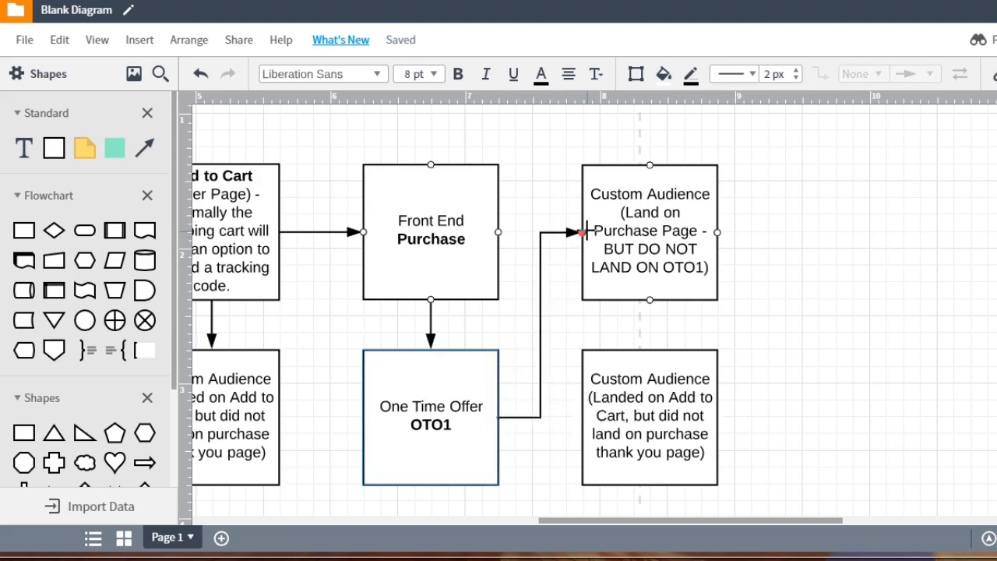
pyautogui.click(847, 264)
pyautogui.click(442, 266)
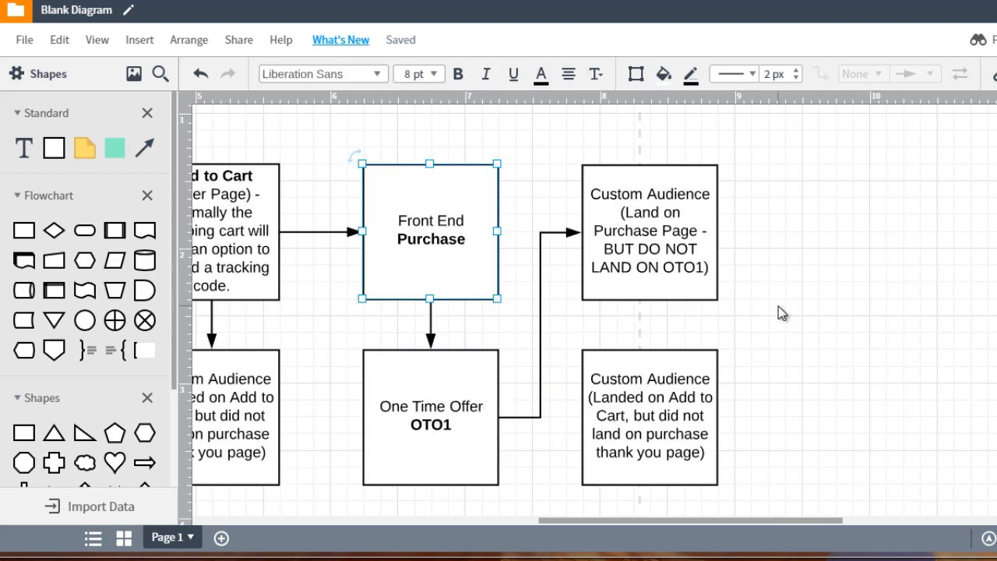
# Connect the One Time Offer box with an arrow to the Custom Audience box level with it
pyautogui.click(643, 218)
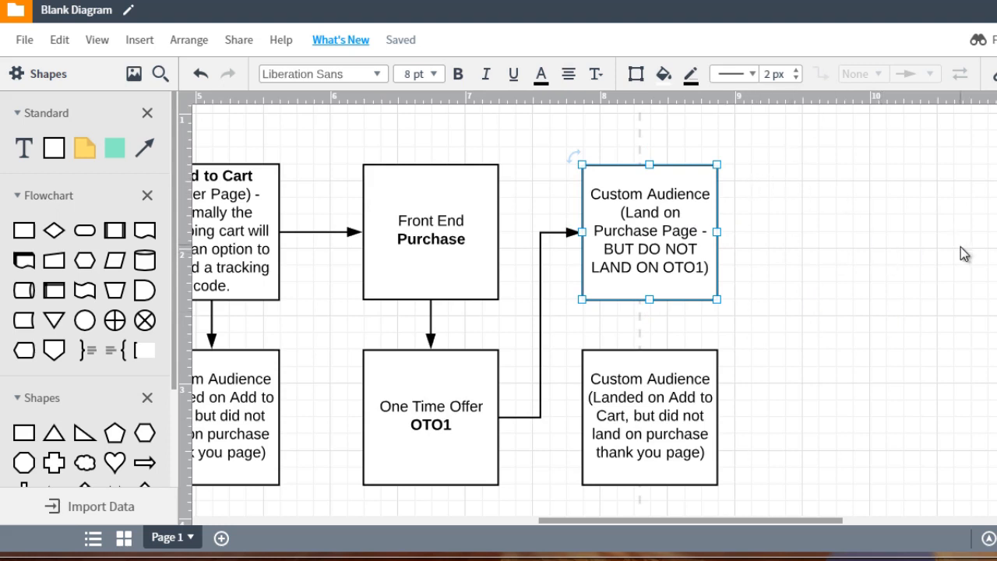
pyautogui.click(674, 393)
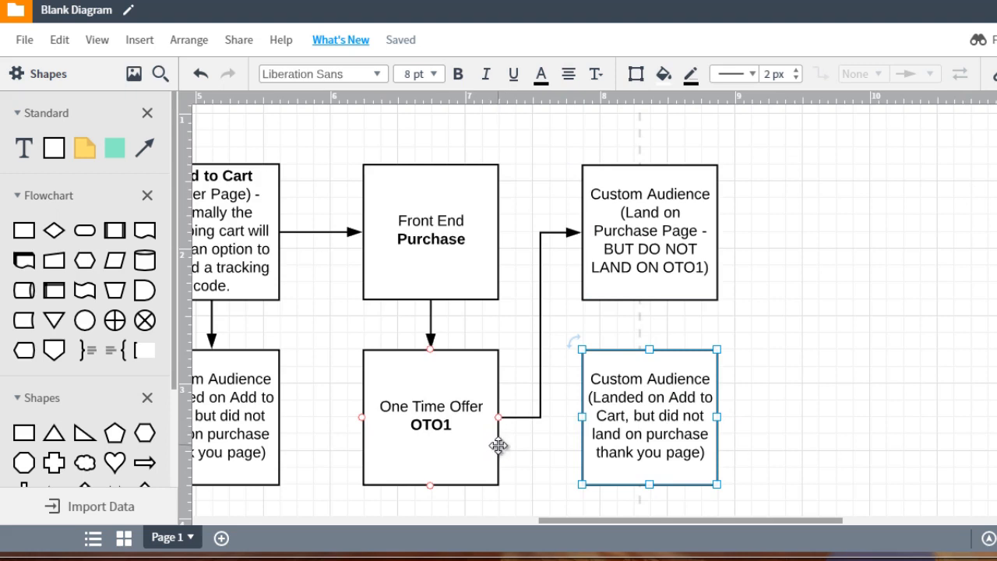
pyautogui.moveTo(582, 450)
pyautogui.mouseDown()
pyautogui.moveTo(590, 408)
pyautogui.moveTo(583, 459)
pyautogui.moveTo(582, 445)
pyautogui.mouseUp()
# Replace the bracketed text in the Custom Audience box beside One Time Offer with "Landed on BOTH purchase Front End and OTO1"
pyautogui.doubleClick(620, 400)
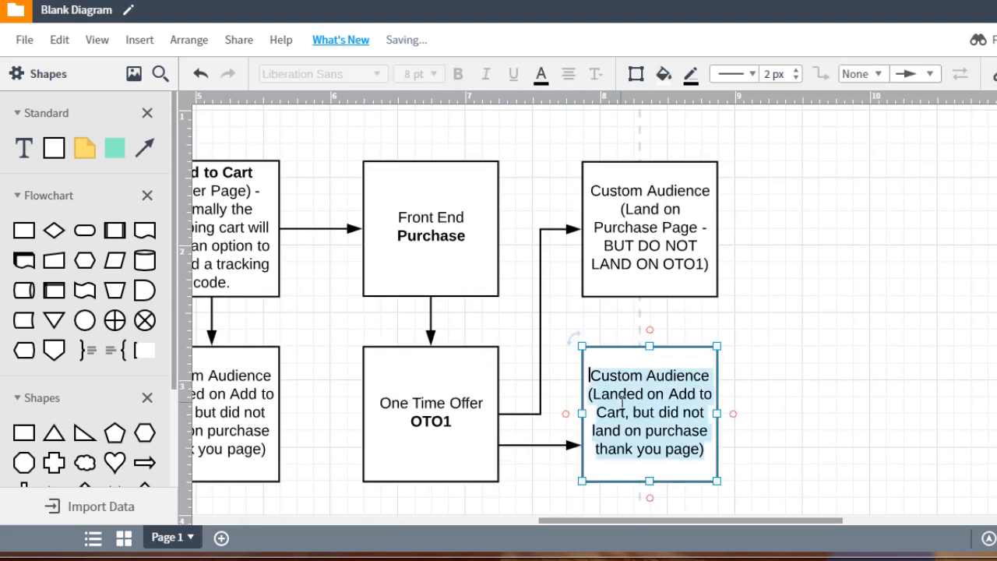
pyautogui.click(616, 394)
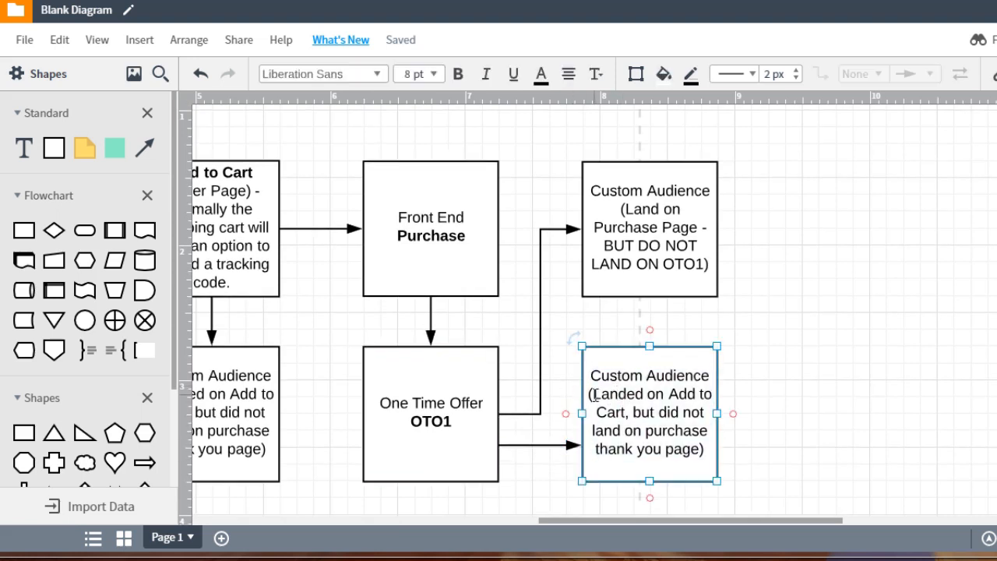
pyautogui.moveTo(593, 394); pyautogui.dragTo(699, 448)
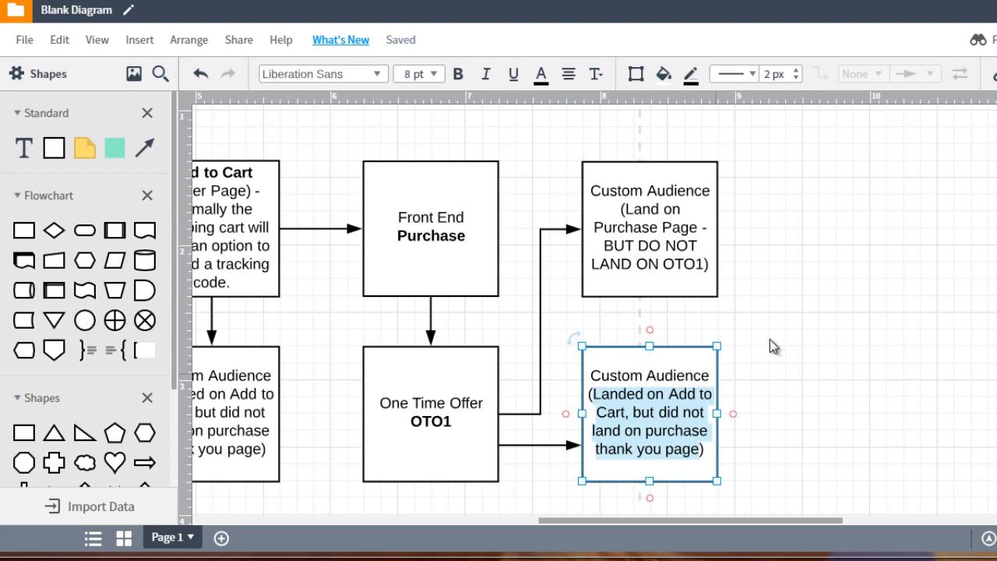
pyautogui.write('Landed on BO')
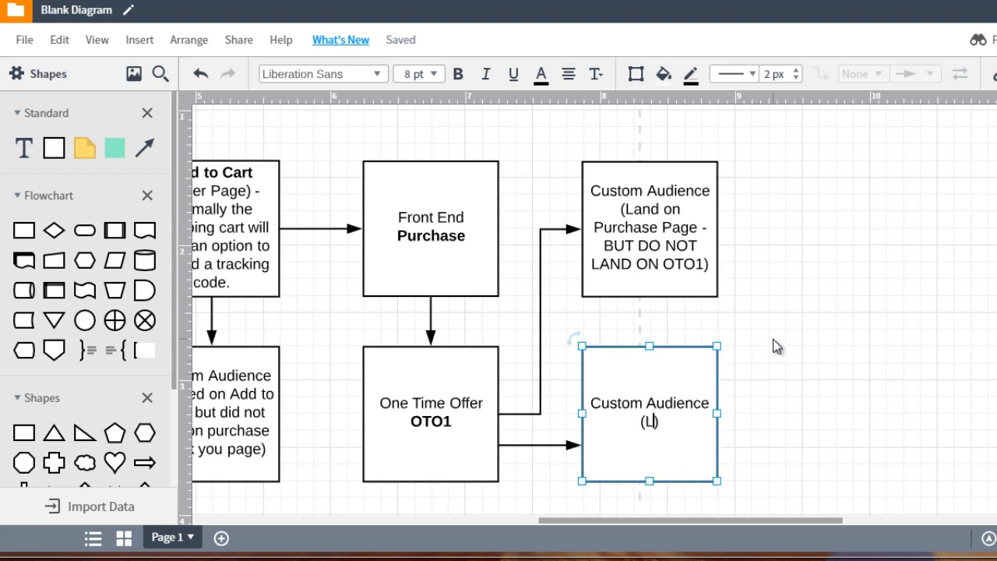
pyautogui.write('TH ')
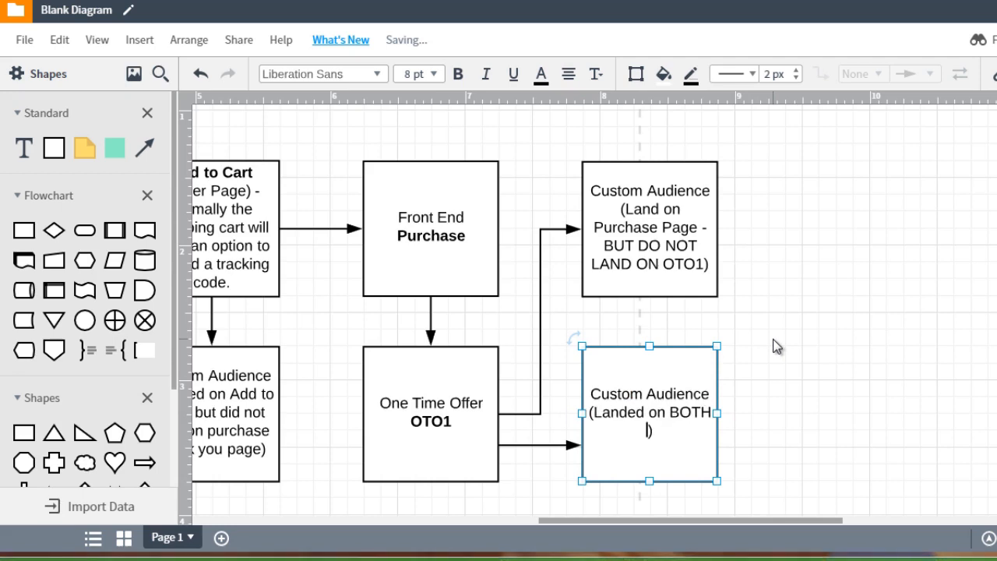
pyautogui.write('purchase Fi')
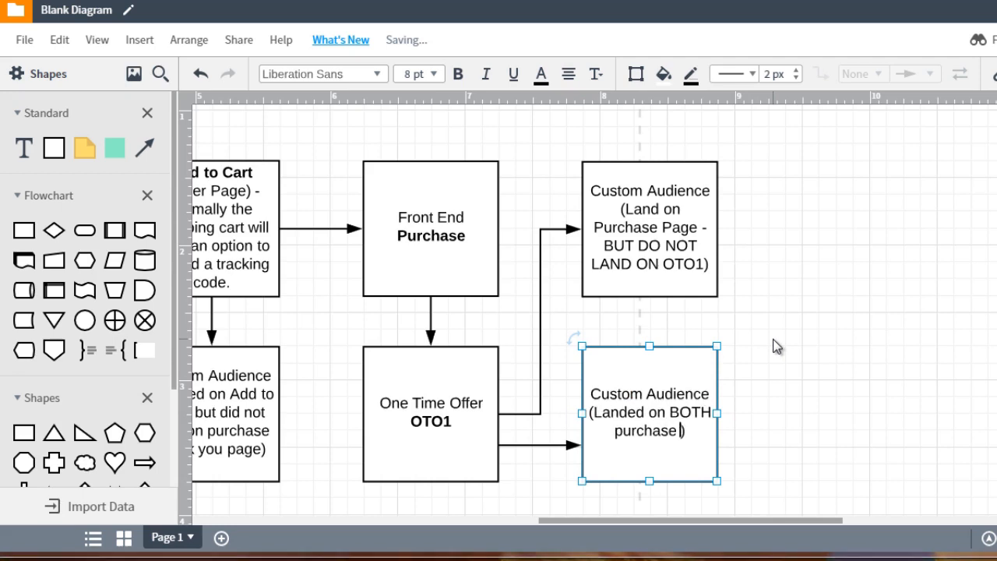
pyautogui.write('ont End and OT')
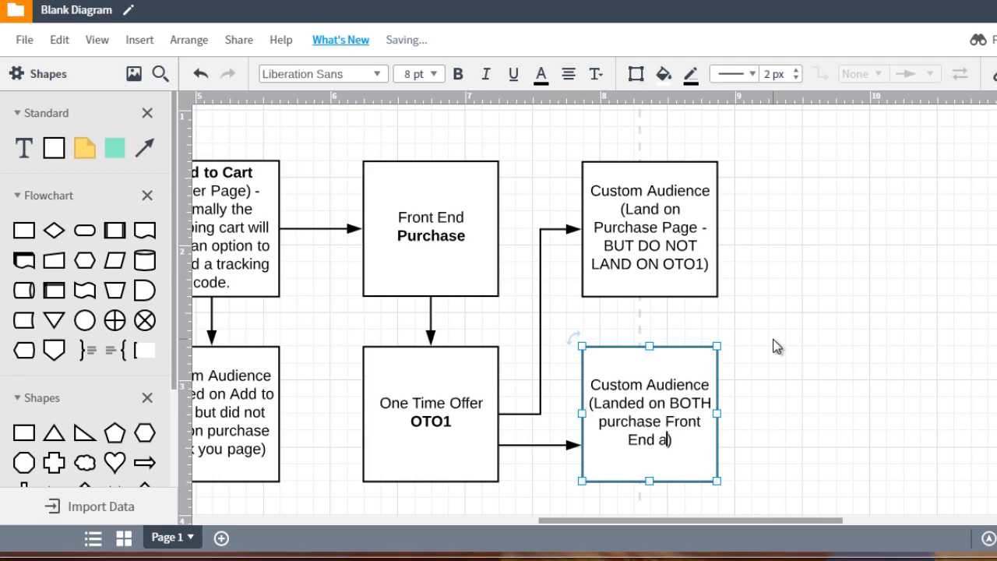
pyautogui.write('o1')
pyautogui.press('BackSpace')
pyautogui.press('BackSpace')
pyautogui.write('O1')
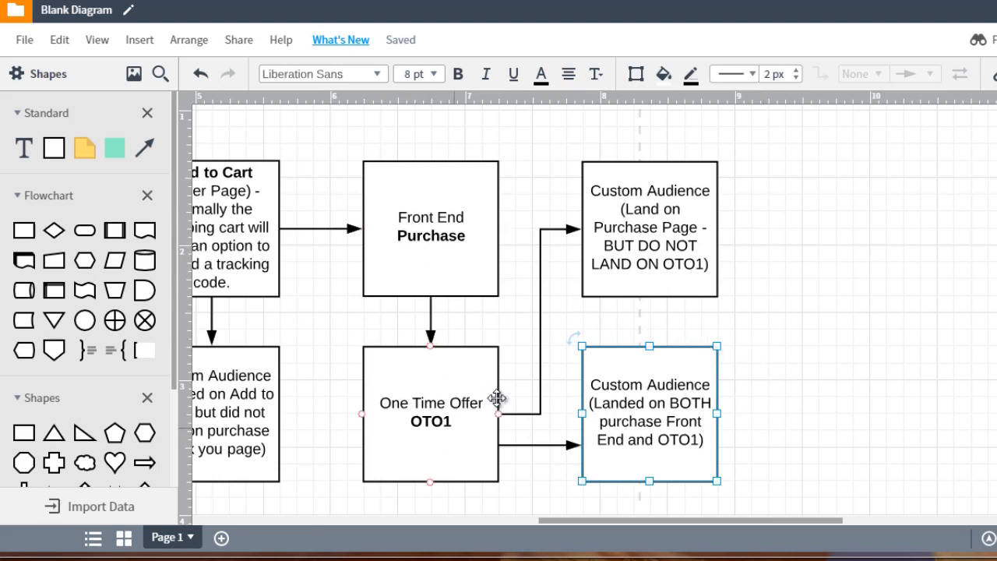
pyautogui.click(817, 327)
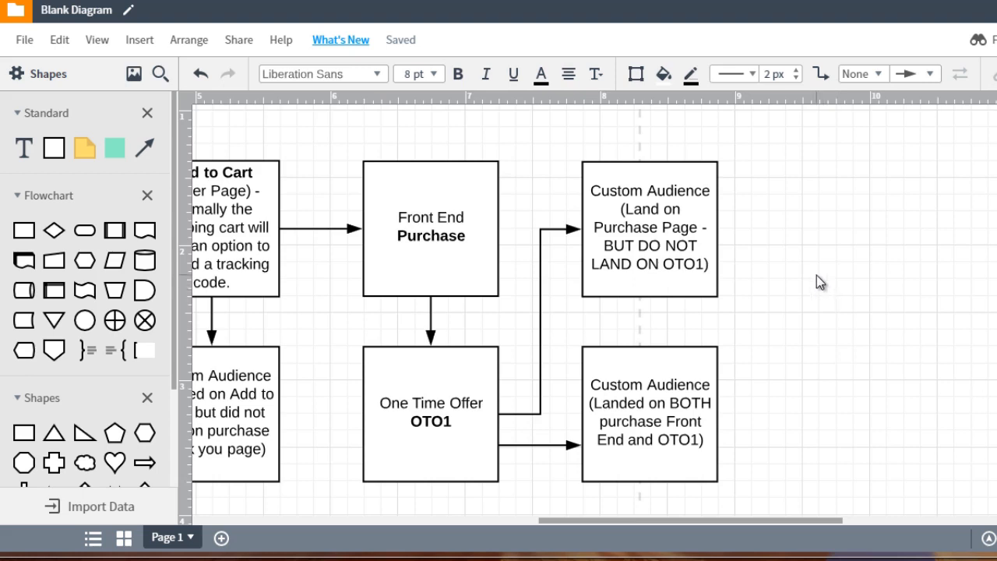
# Review the eCommerce flow from the sales page through Add to Cart, Front End Purchase and OTO1, including the custom audience boxes
pyautogui.click(675, 372)
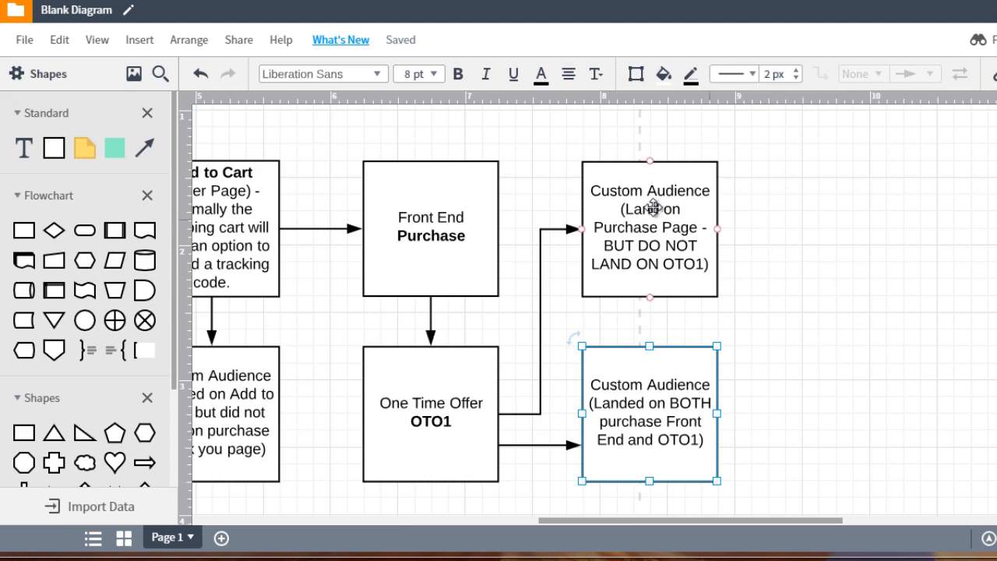
pyautogui.click(652, 205)
pyautogui.click(800, 243)
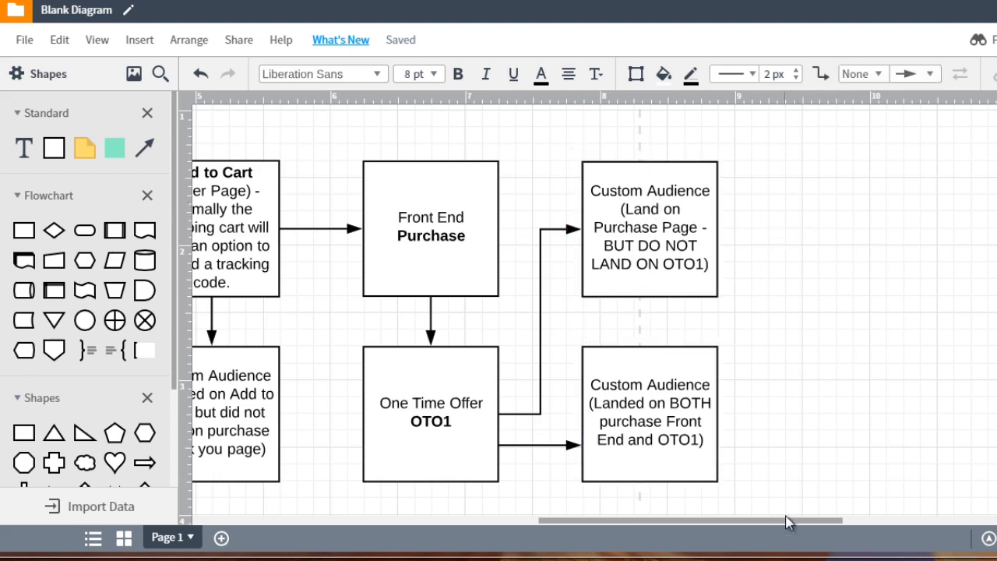
pyautogui.moveTo(740, 528); pyautogui.dragTo(640, 522)
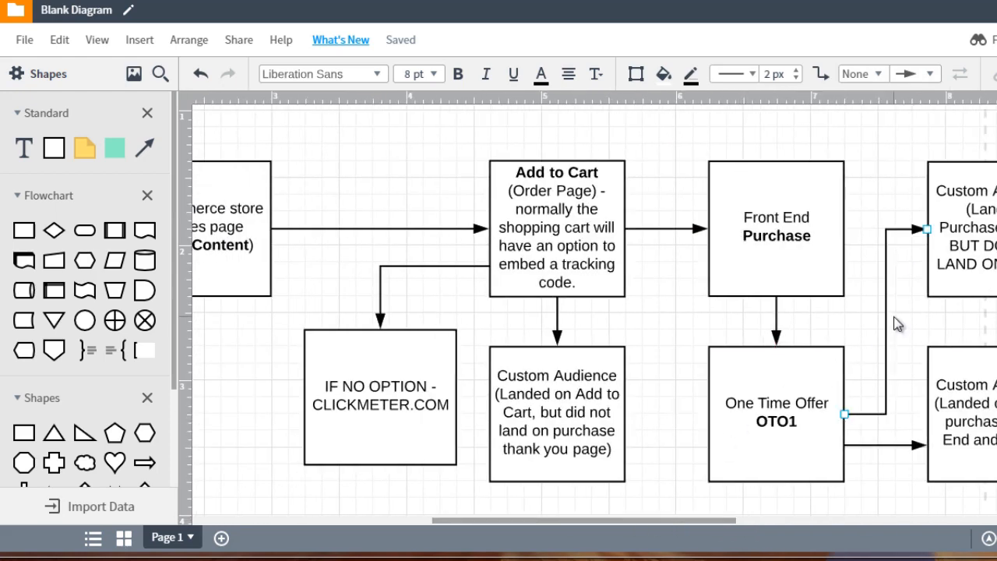
pyautogui.press('F11')
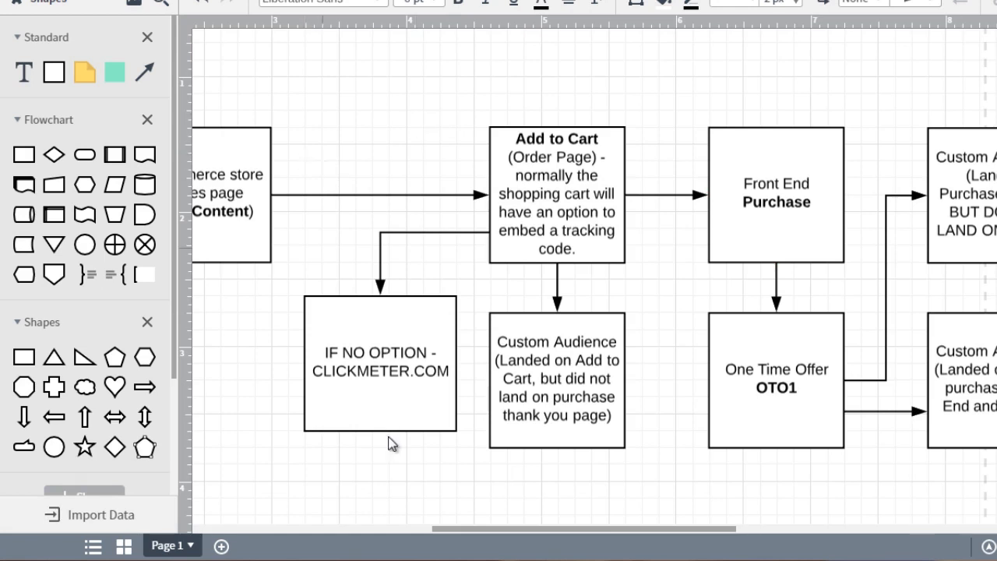
pyautogui.moveTo(490, 529); pyautogui.dragTo(467, 530)
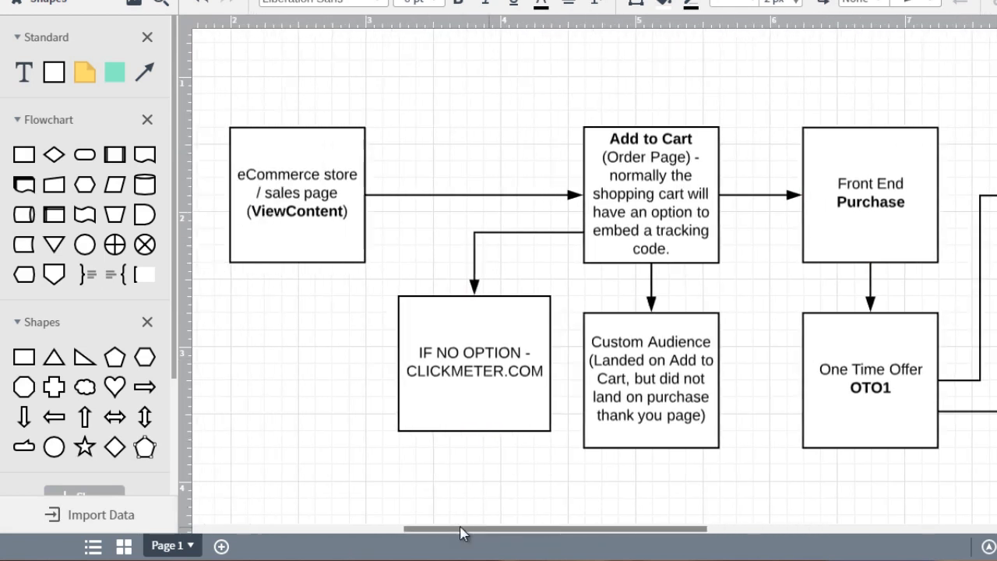
pyautogui.click(319, 195)
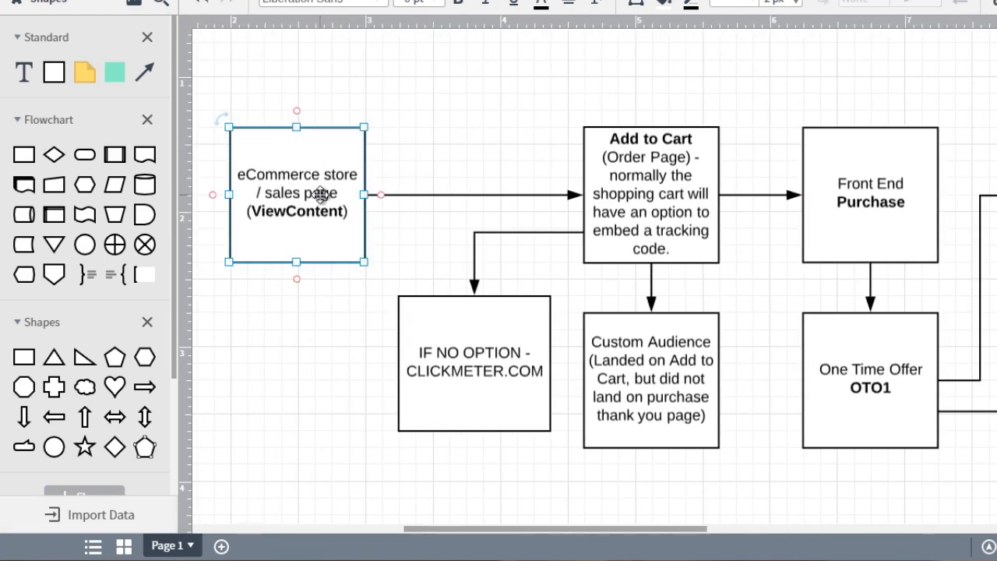
pyautogui.click(639, 167)
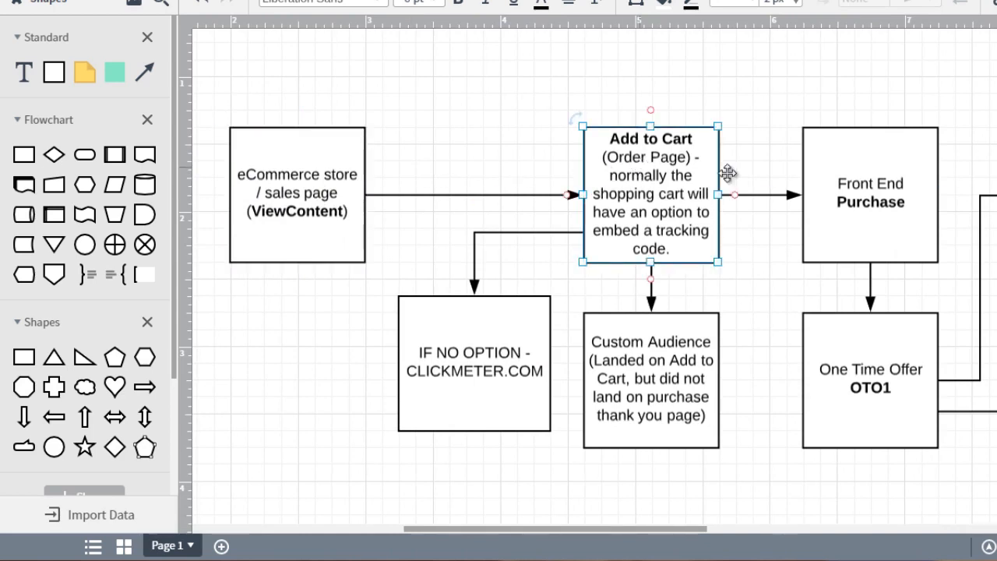
pyautogui.click(872, 200)
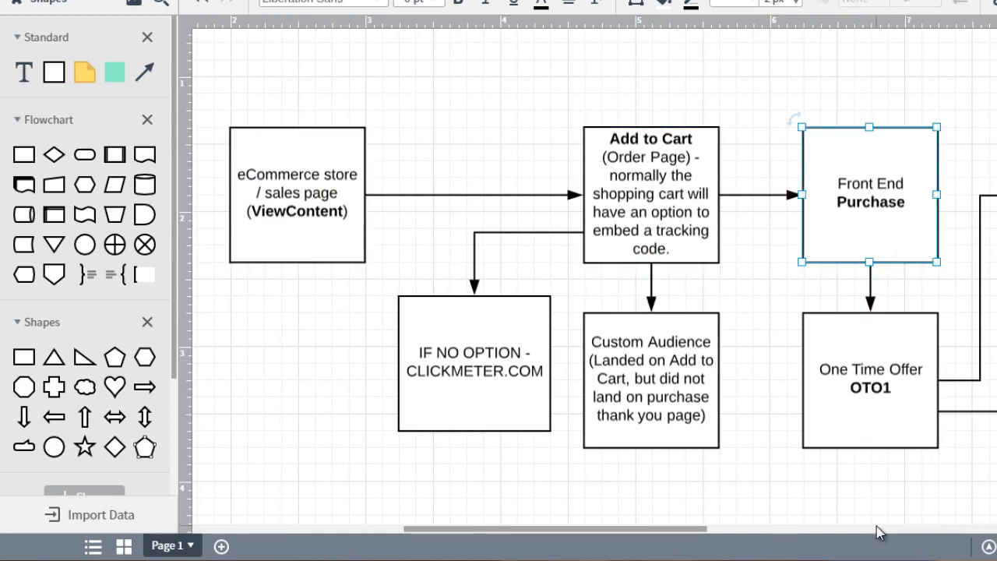
pyautogui.click(870, 375)
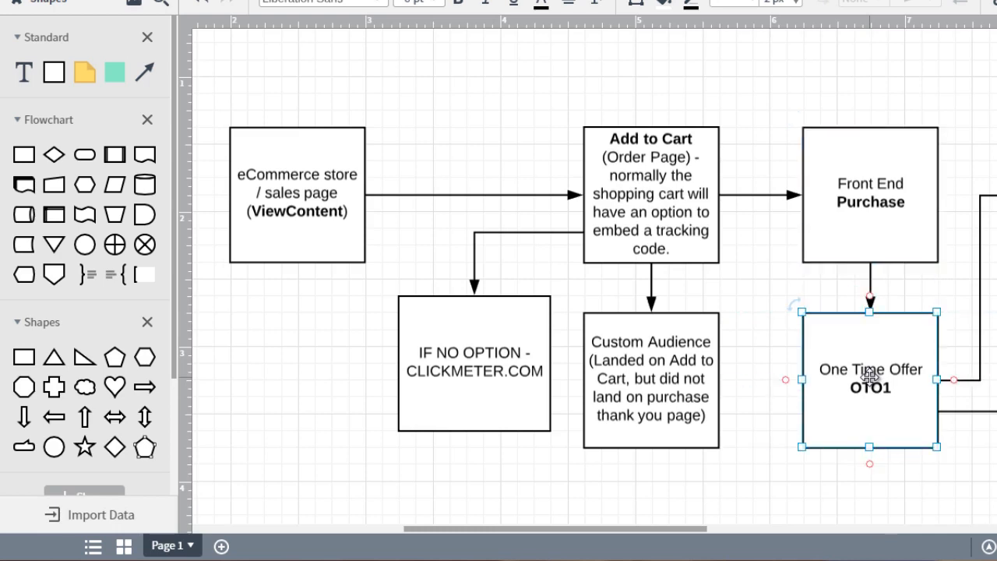
pyautogui.click(690, 361)
pyautogui.press('Escape')
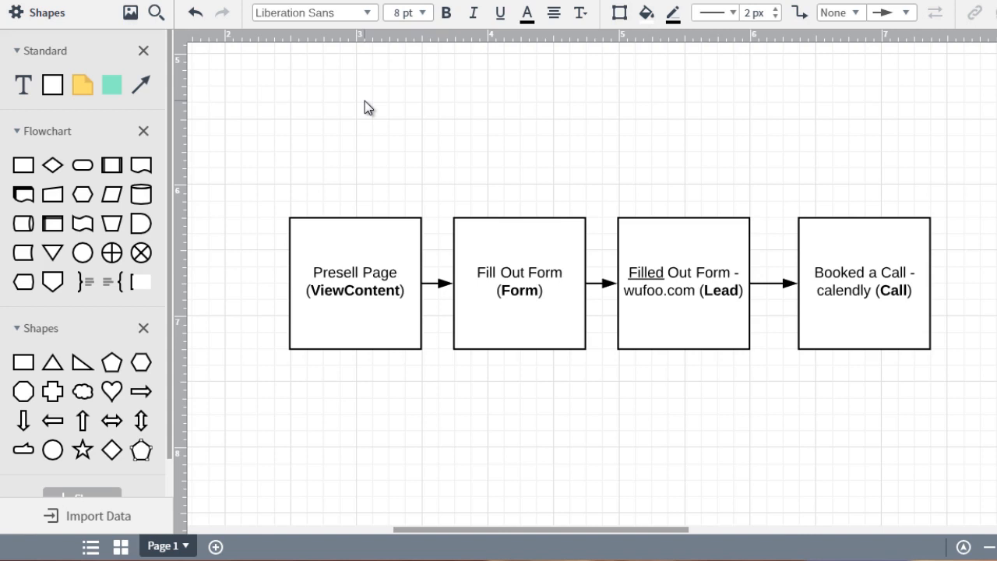
pyautogui.click(333, 249)
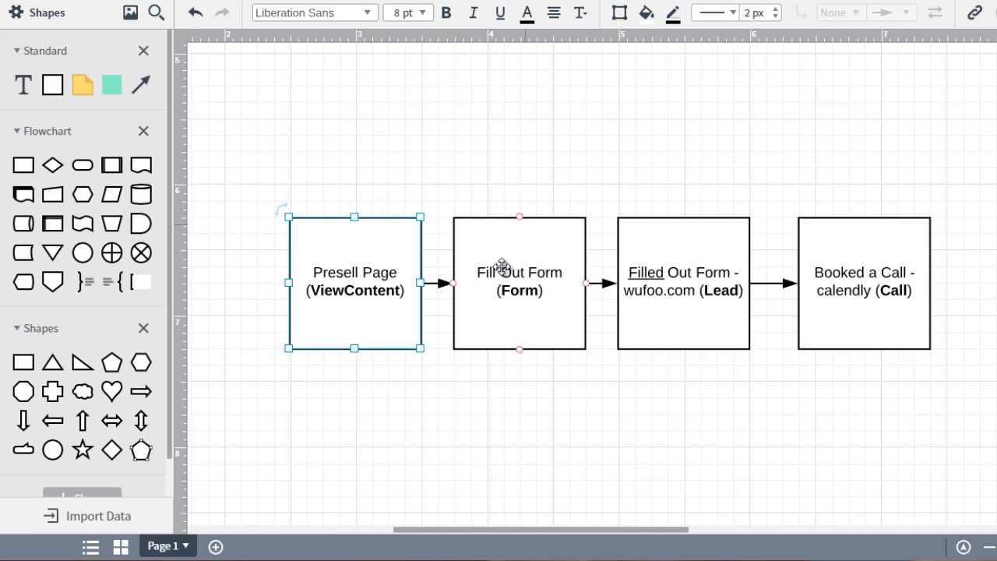
pyautogui.click(245, 237)
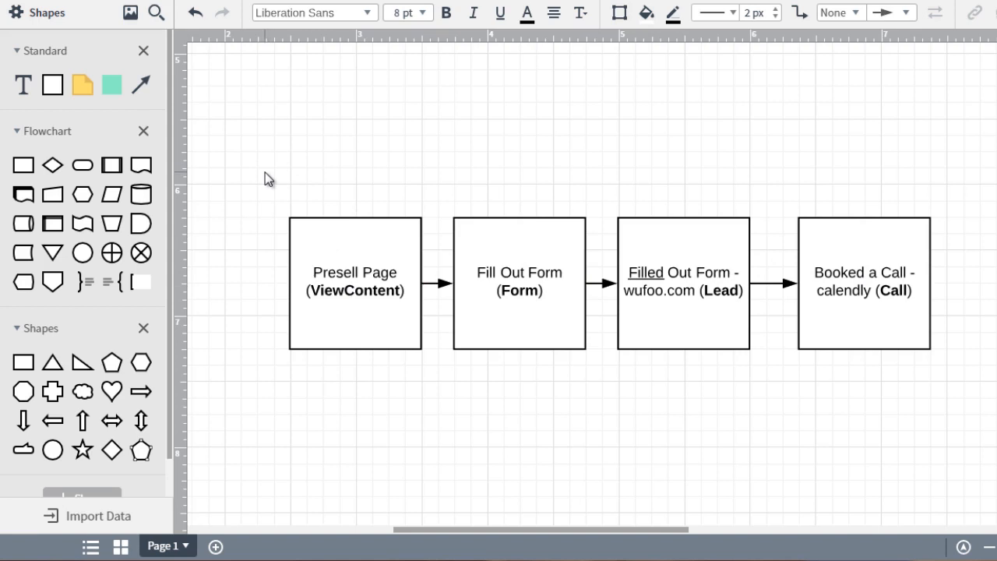
pyautogui.moveTo(325, 254); pyautogui.dragTo(325, 256)
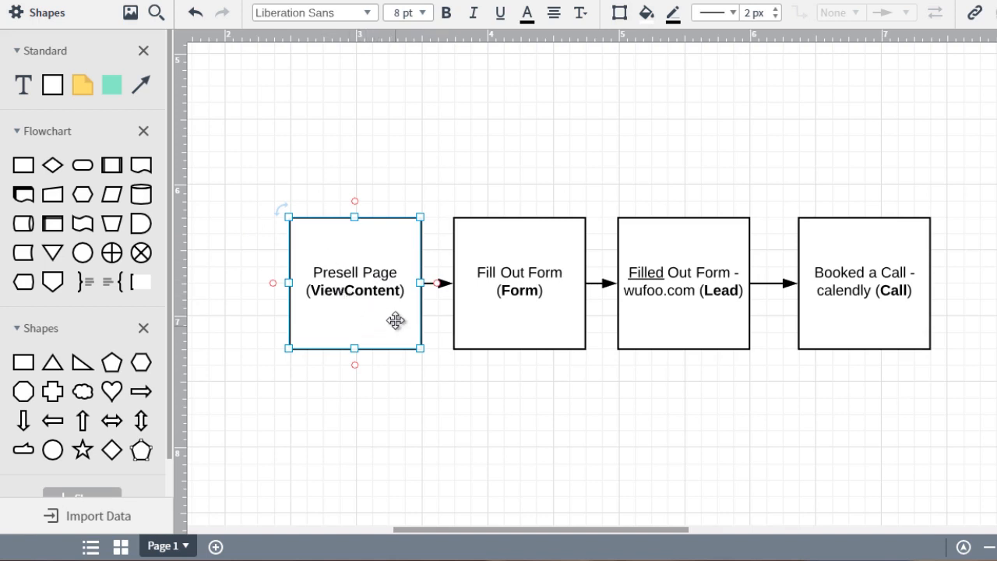
# Move "wufoo.com" from the Filled Out Form box to its own line above "(Form)" in the Fill Out Form box
pyautogui.click(472, 287)
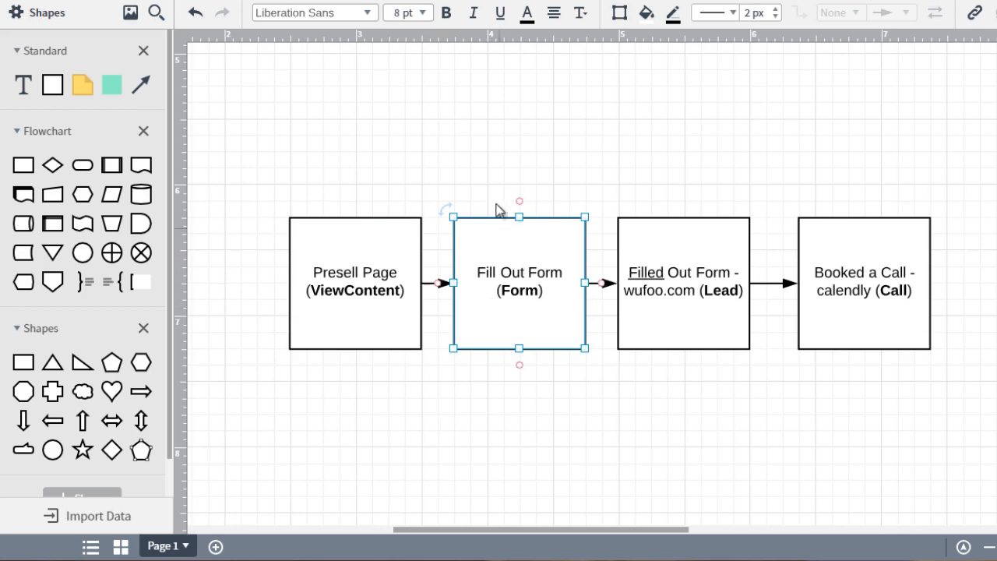
pyautogui.hotkey('ctrl', 'z')
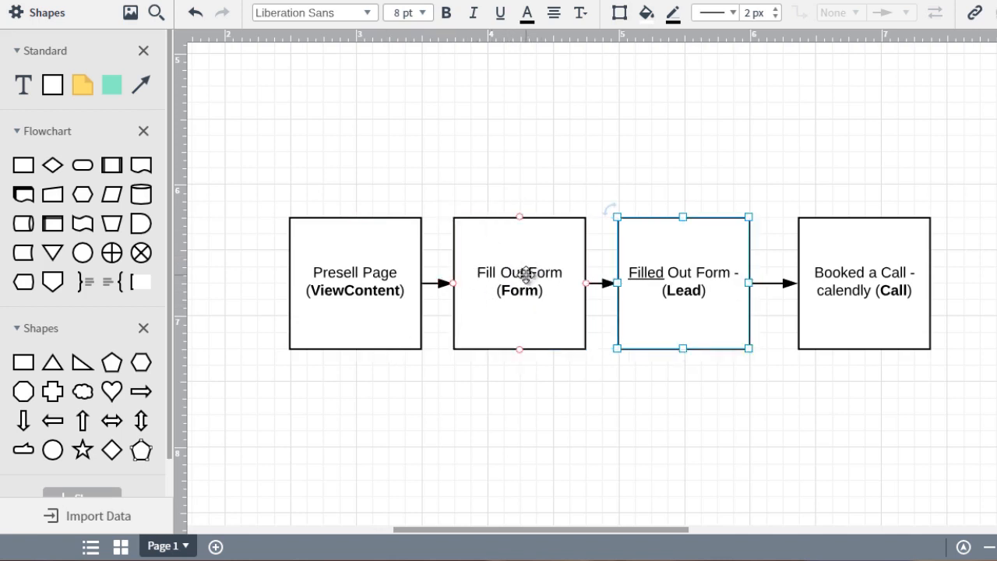
pyautogui.doubleClick(526, 274)
pyautogui.click(565, 277)
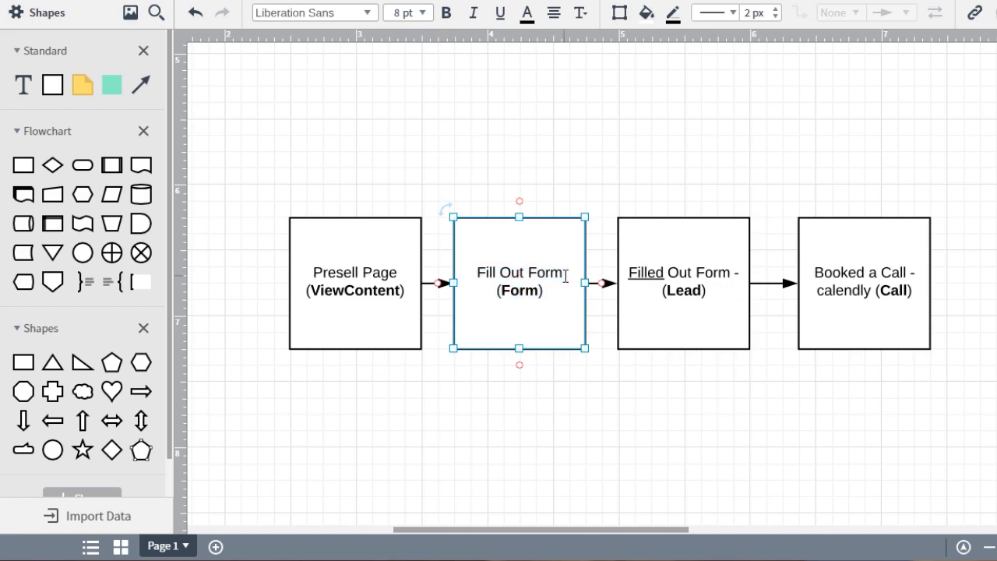
pyautogui.press('Right')
pyautogui.write('wufoo.com')
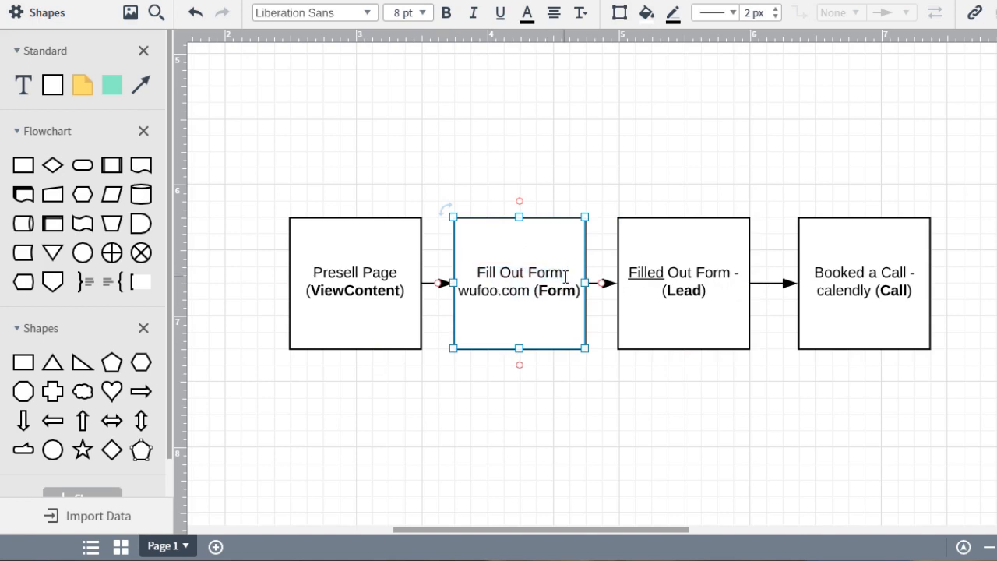
pyautogui.press('Return')
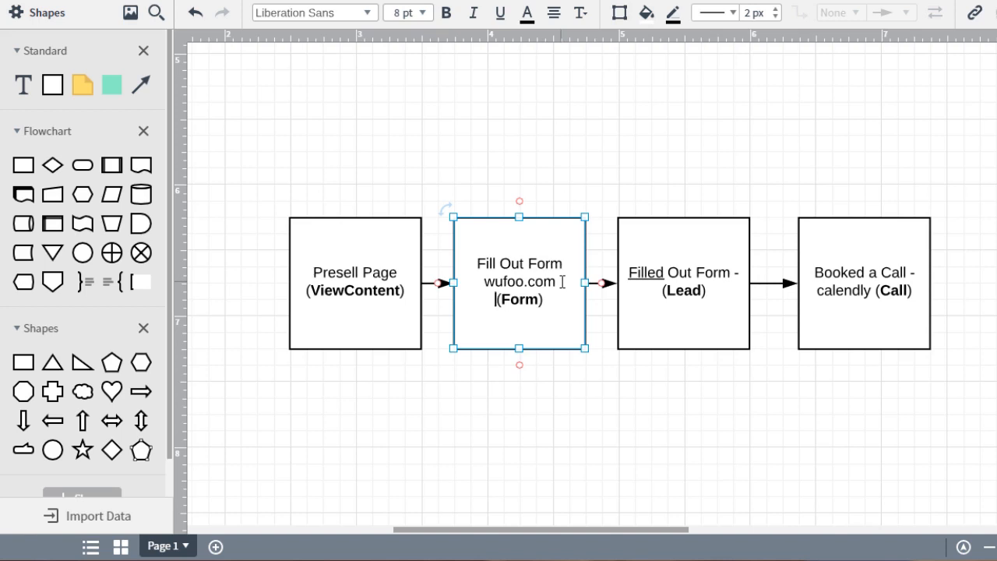
pyautogui.click(500, 166)
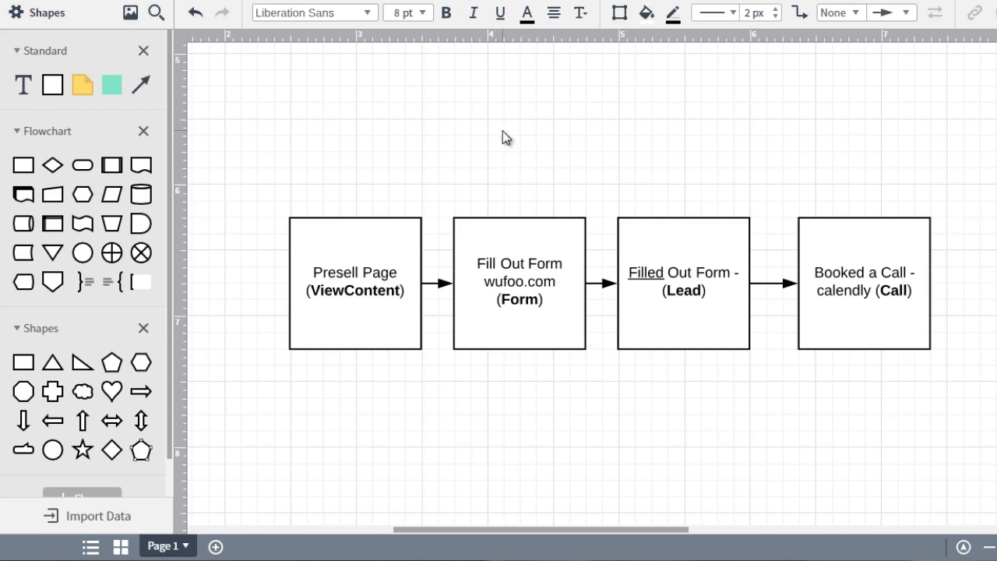
# Examine the Form, Lead and Call event names in the lead flow boxes from Fill Out Form to Booked a Call
pyautogui.doubleClick(513, 298)
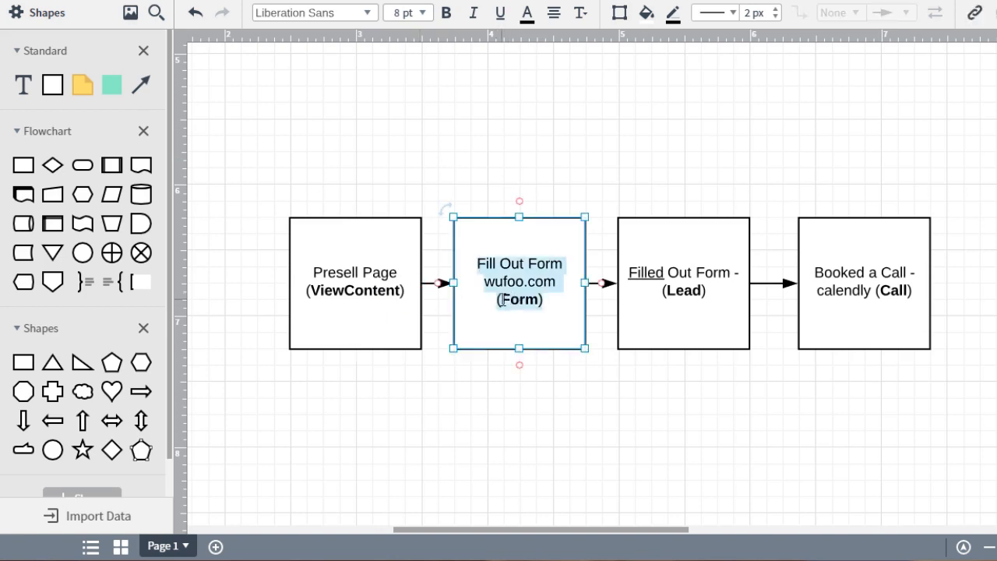
pyautogui.click(500, 300)
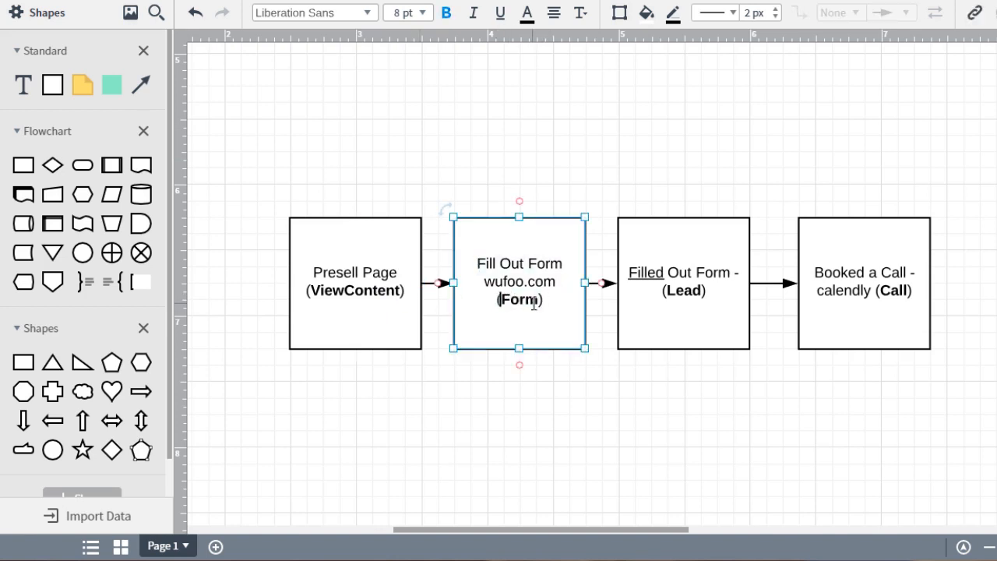
pyautogui.doubleClick(534, 301)
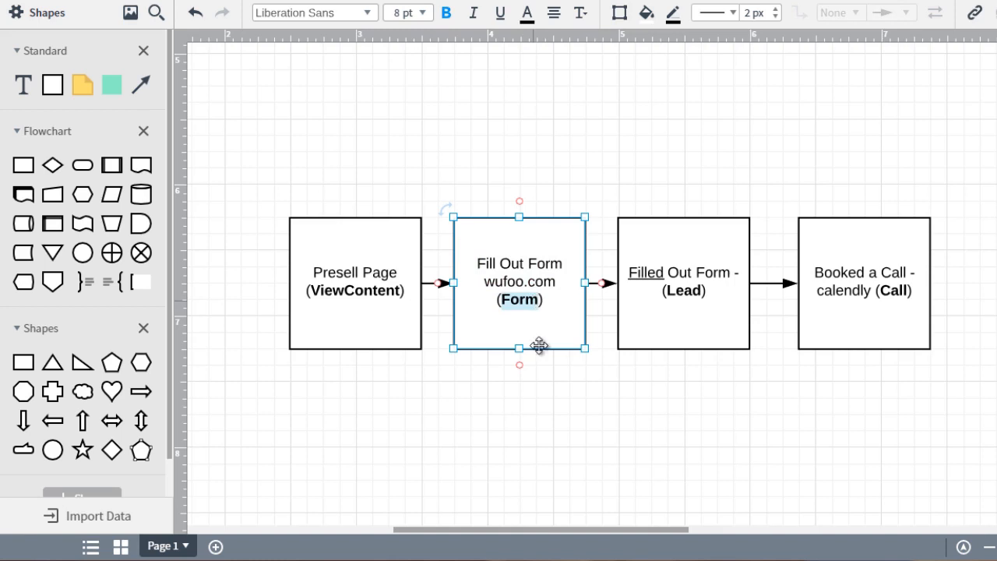
pyautogui.click(476, 129)
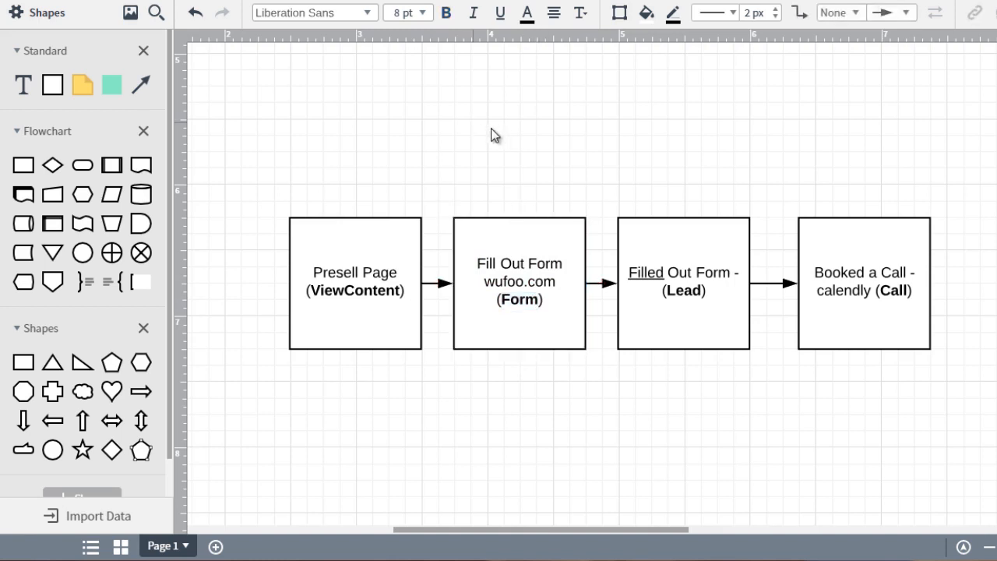
pyautogui.click(539, 325)
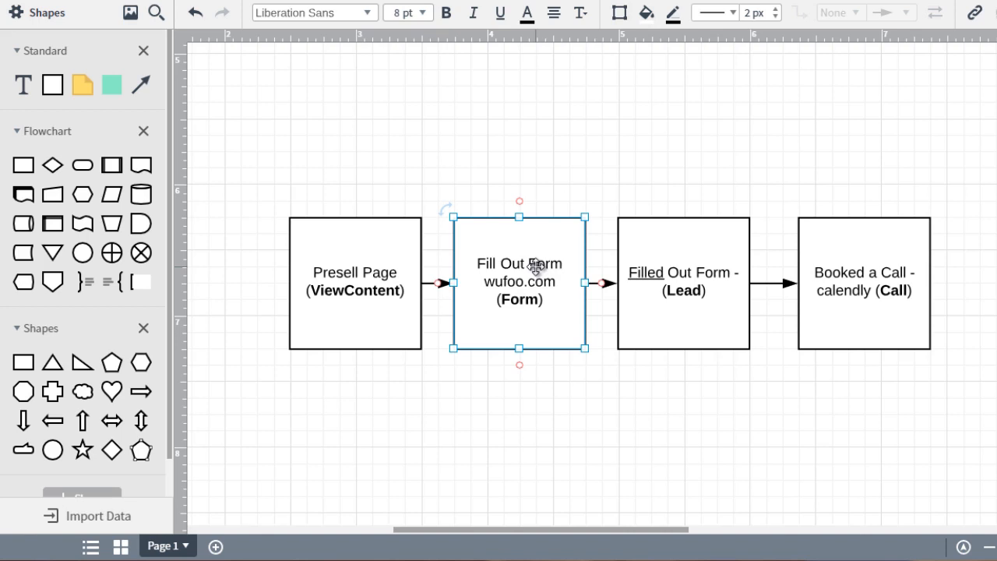
pyautogui.click(706, 267)
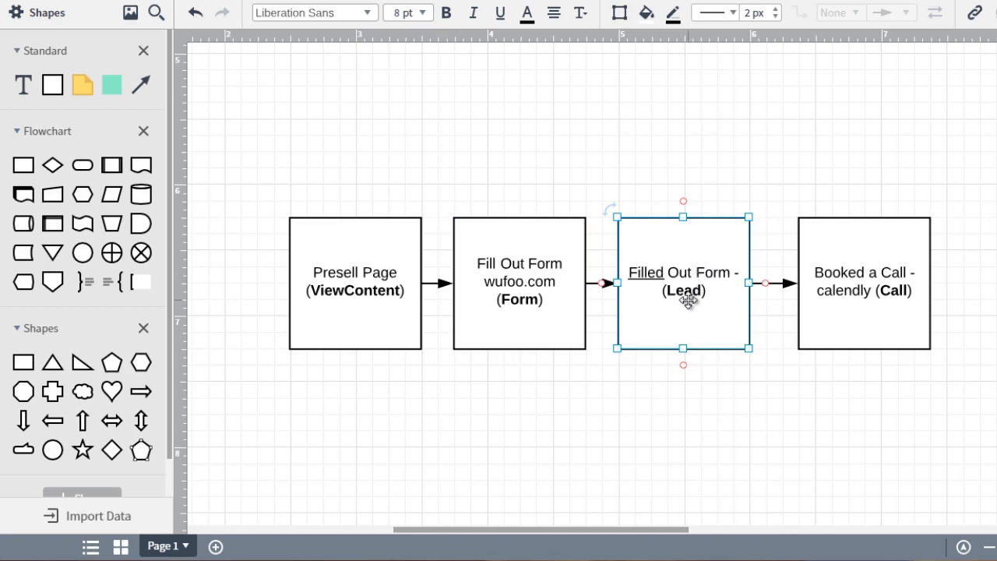
pyautogui.doubleClick(682, 291)
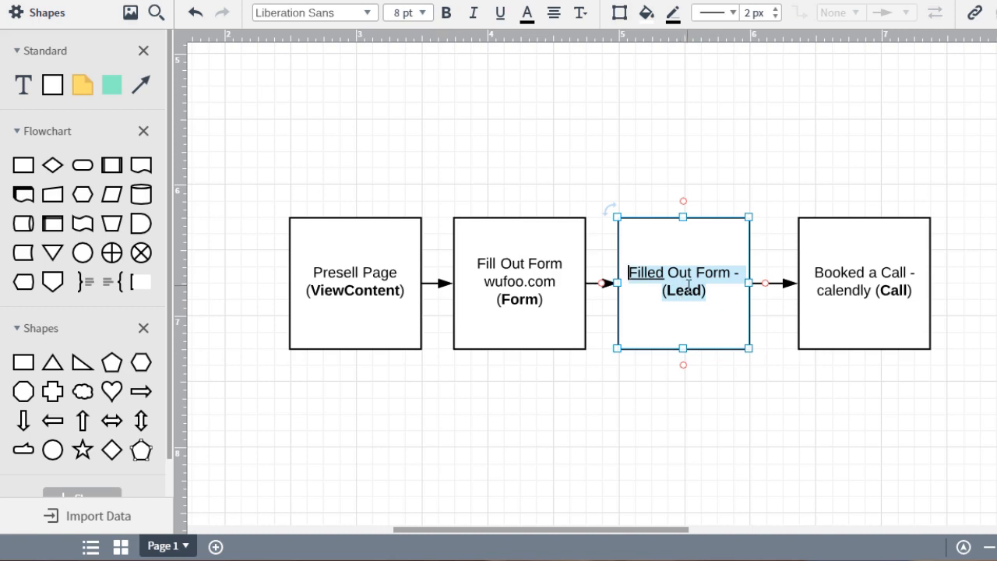
pyautogui.press('Escape')
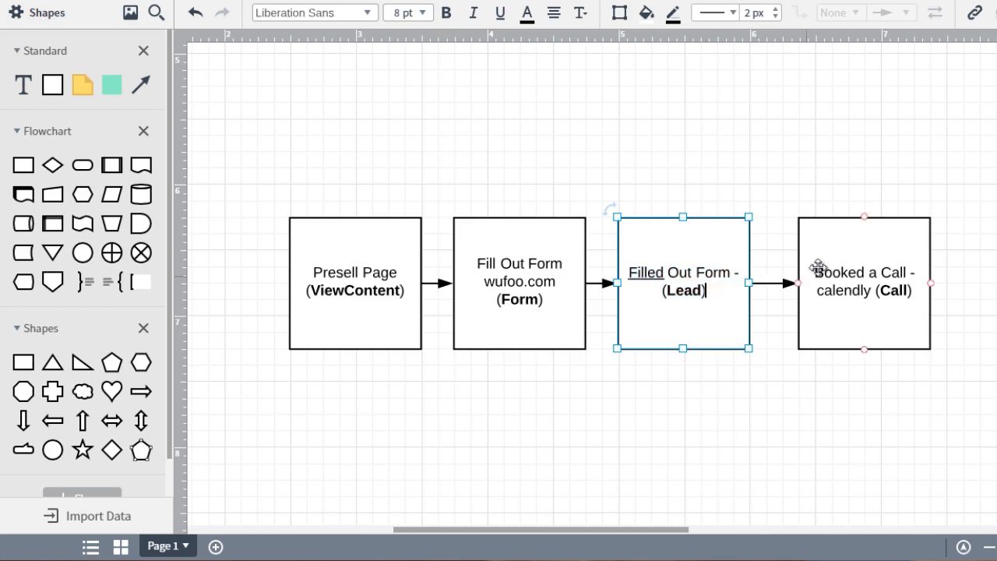
pyautogui.click(838, 129)
pyautogui.click(710, 265)
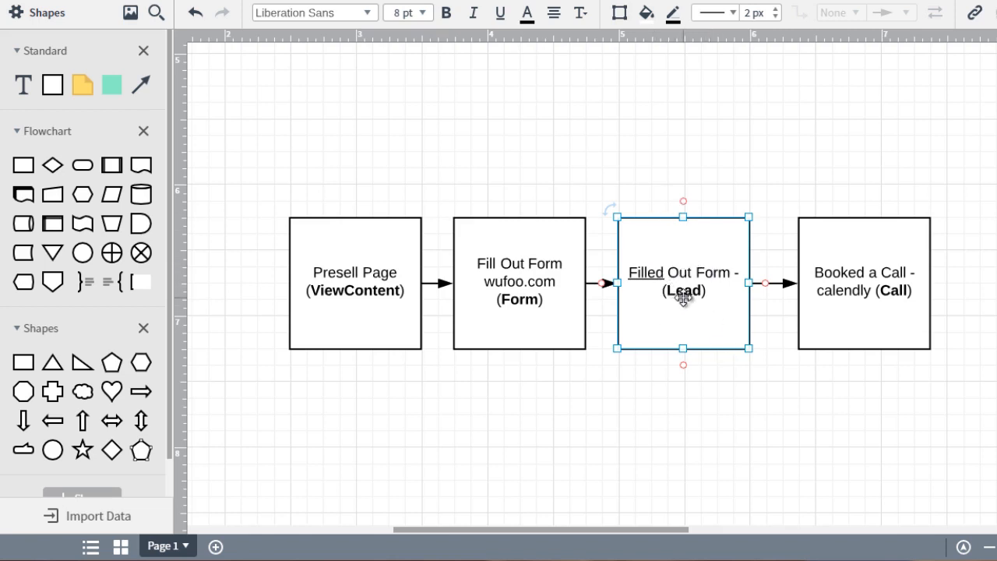
pyautogui.click(881, 243)
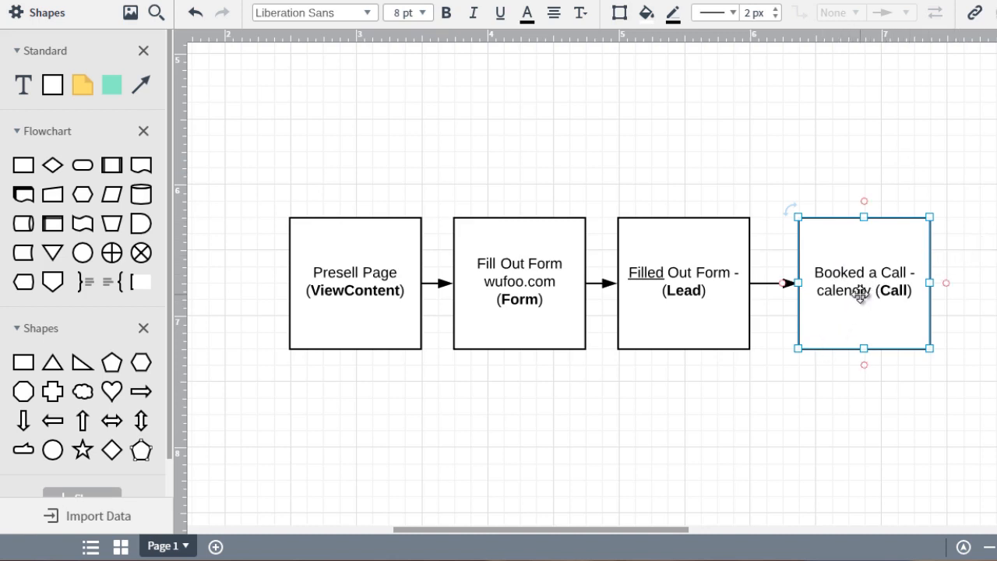
pyautogui.click(980, 193)
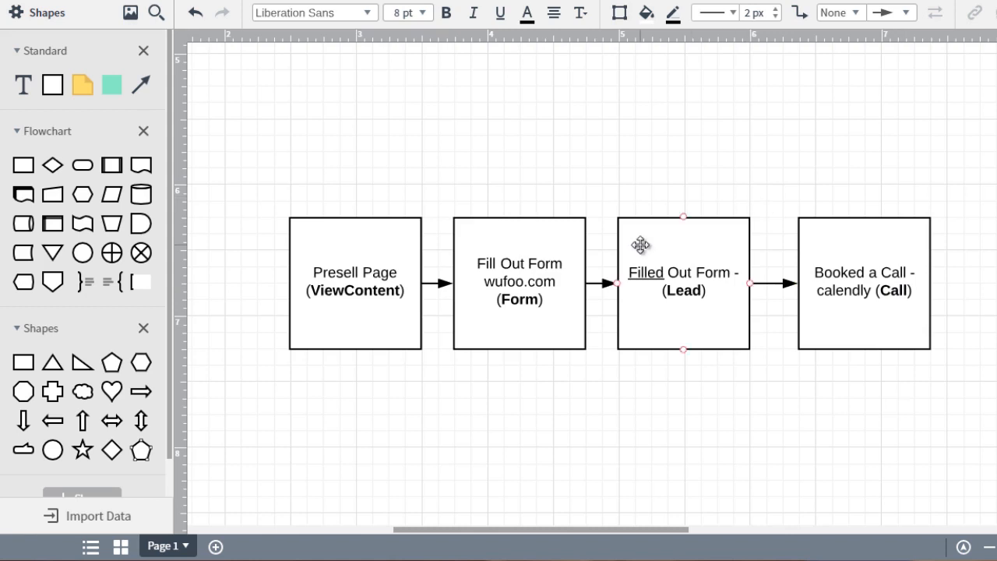
# Review the full lead flow from Presell Page through Fill Out Form and Filled Out Form to Booked a Call
pyautogui.click(631, 275)
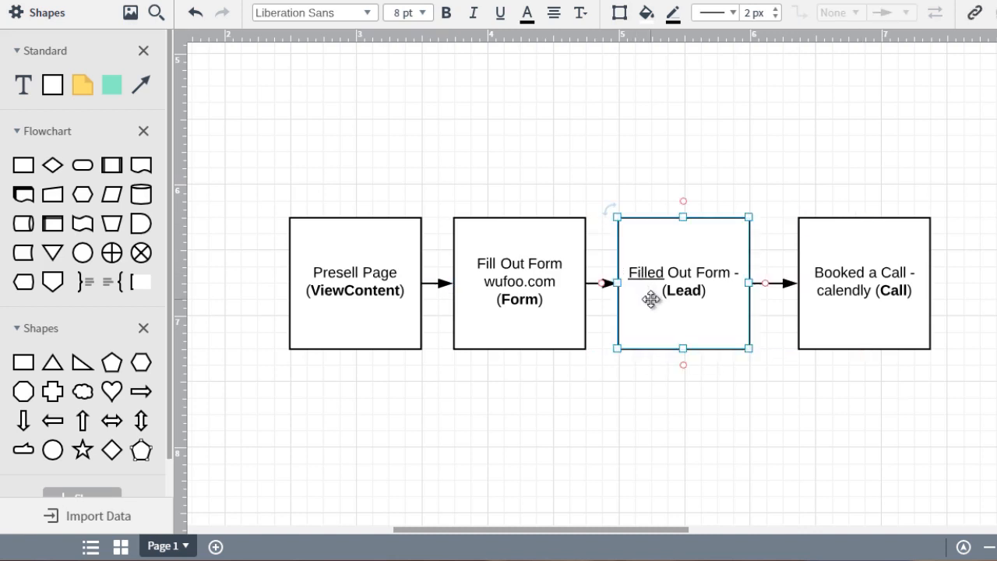
pyautogui.scroll(-2, 507, 293)
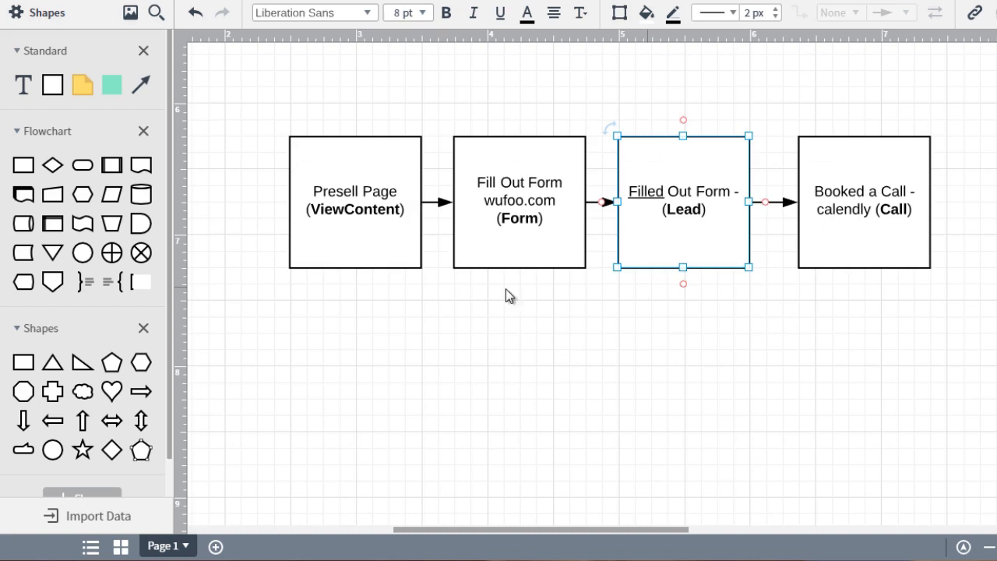
pyautogui.click(369, 234)
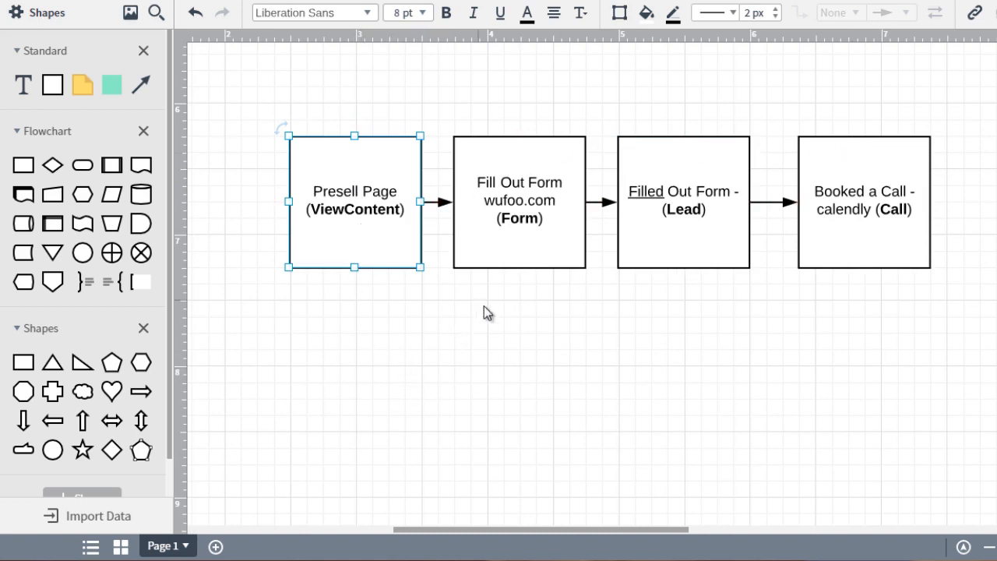
pyautogui.click(545, 239)
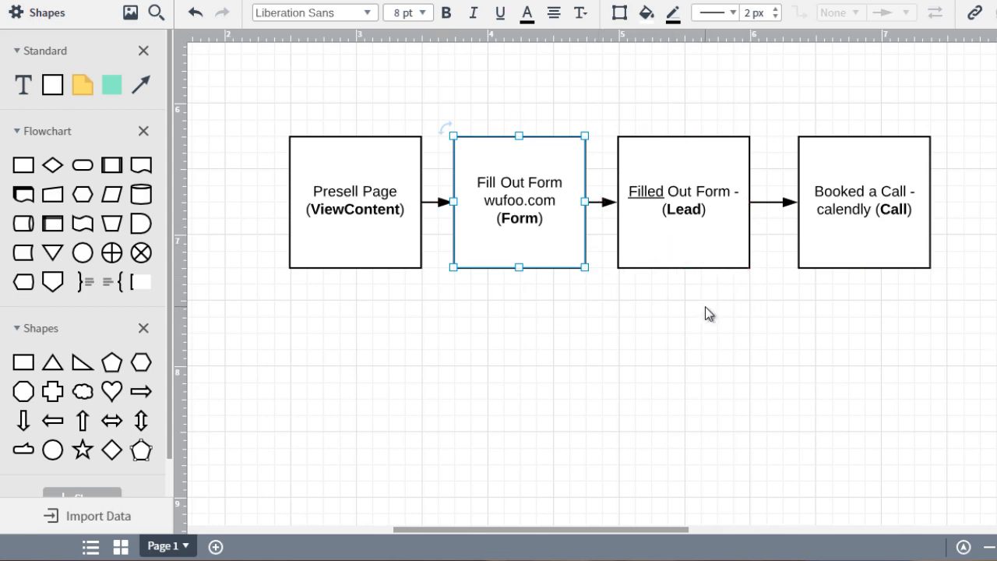
pyautogui.click(874, 191)
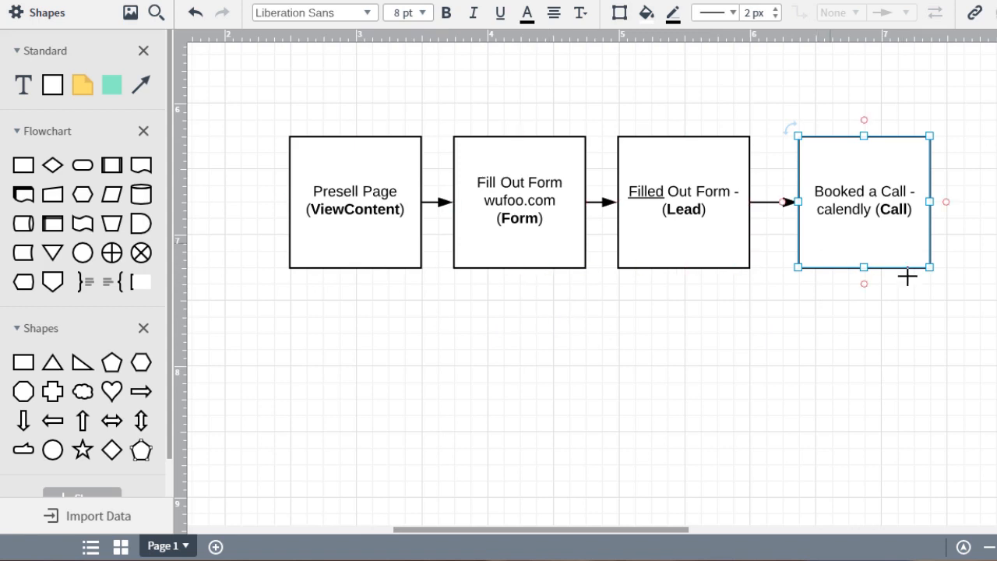
pyautogui.click(950, 264)
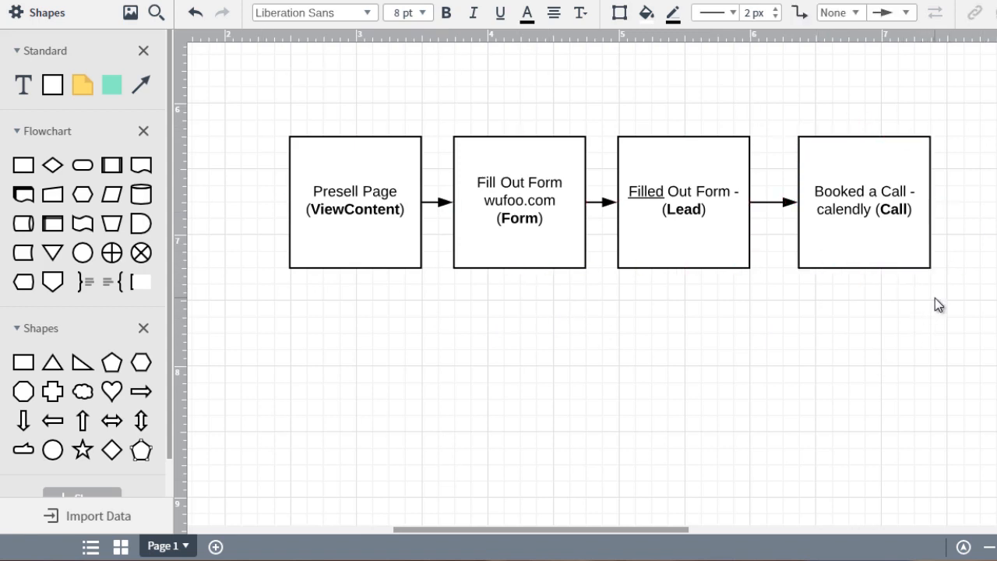
pyautogui.click(355, 191)
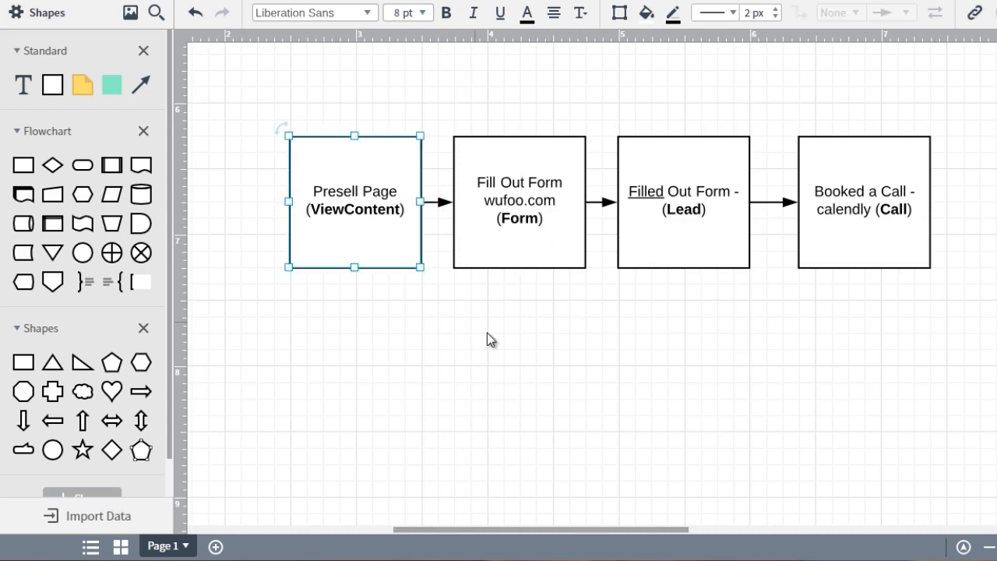
pyautogui.click(526, 226)
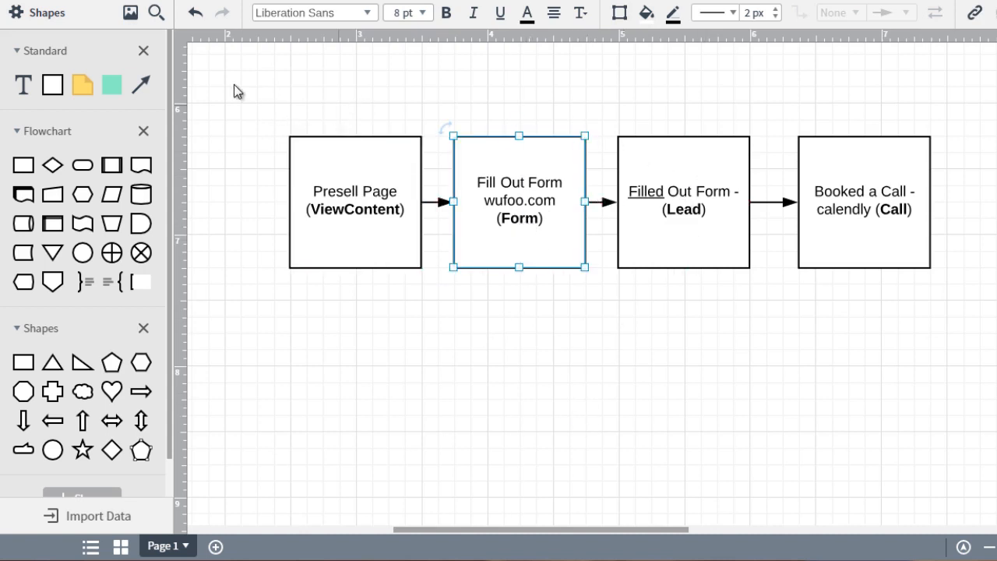
# Compare the lead flow with and without the Booked a Call box by selecting the connected boxes as groups
pyautogui.moveTo(234, 83); pyautogui.dragTo(738, 308)
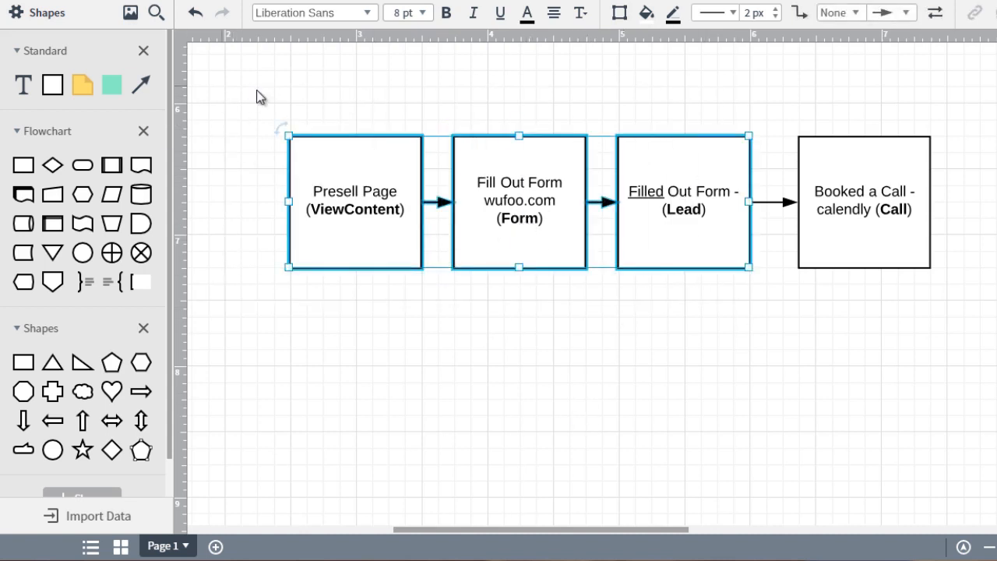
pyautogui.moveTo(252, 87); pyautogui.dragTo(985, 387)
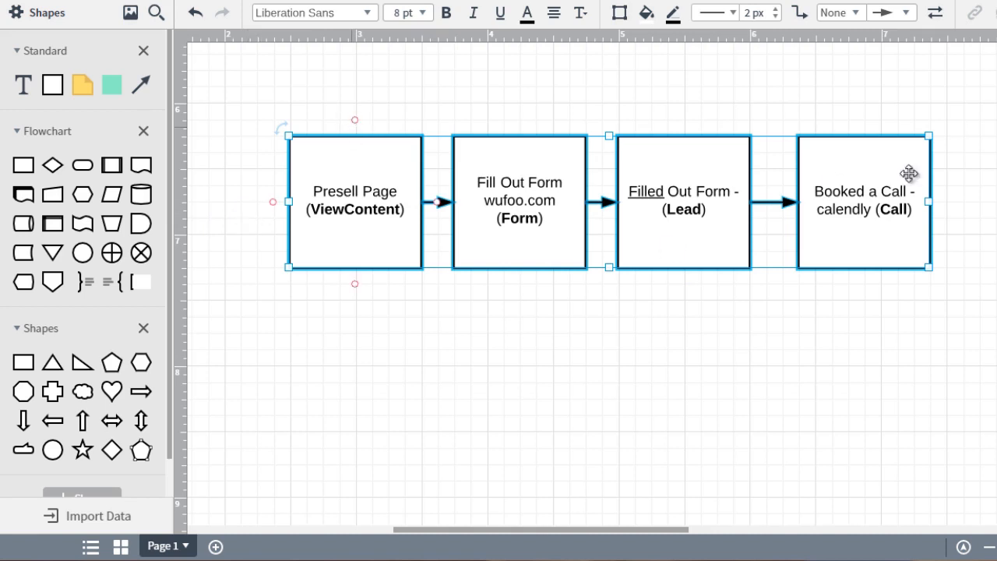
pyautogui.click(244, 107)
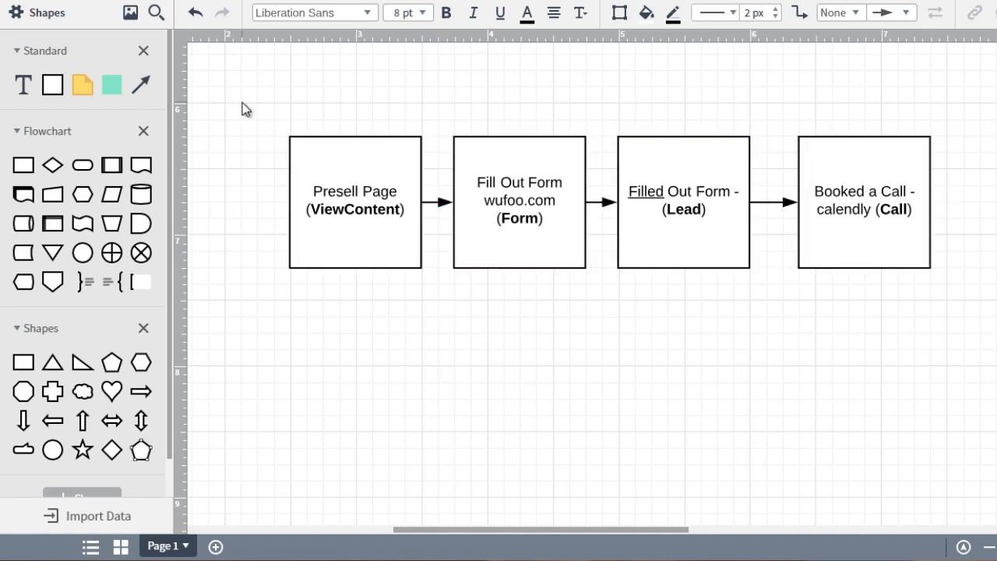
pyautogui.moveTo(977, 86); pyautogui.dragTo(744, 337)
pyautogui.moveTo(230, 102); pyautogui.dragTo(780, 347)
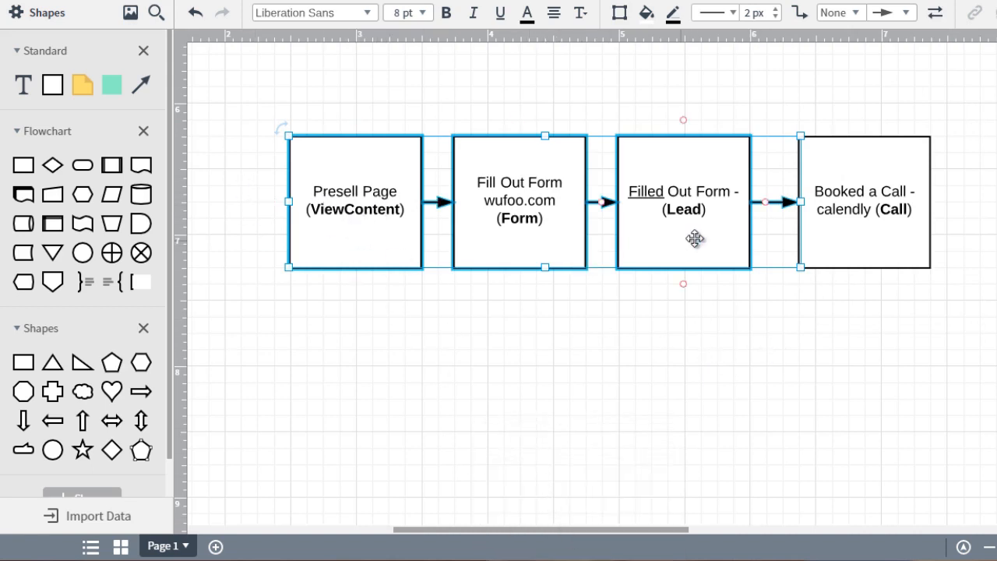
# Switch to Notepad and highlight the ViewContent event name in the first Facebook pixel code block
pyautogui.hotkey('alt', 'Tab')
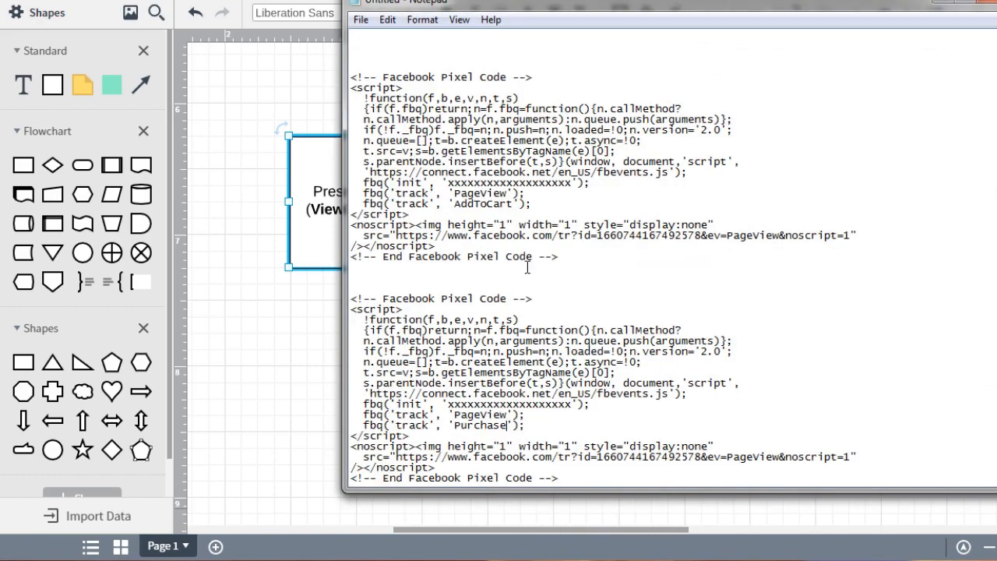
pyautogui.scroll(6, 500, 177)
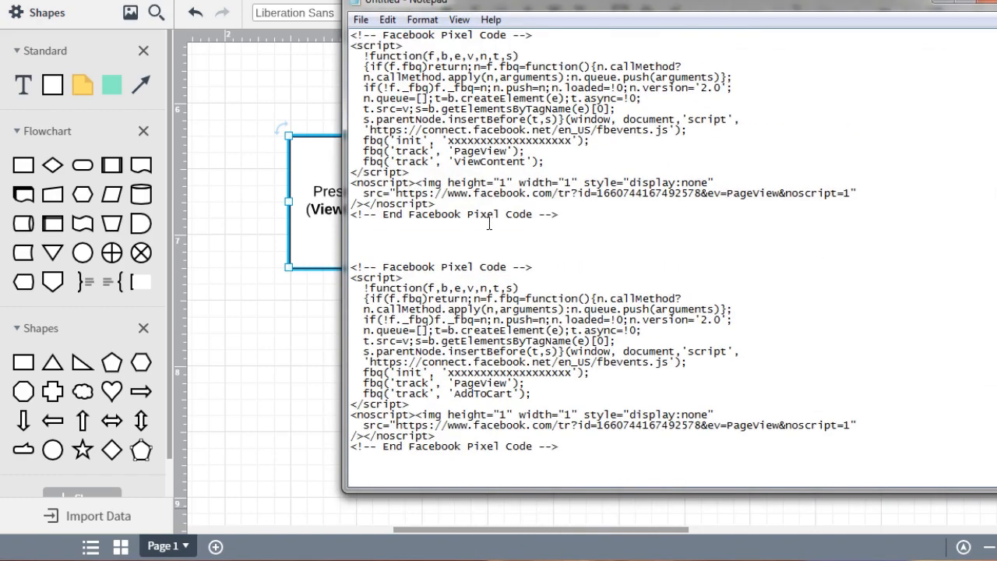
pyautogui.scroll(-2, 476, 149)
pyautogui.scroll(2, 495, 148)
pyautogui.moveTo(507, 150); pyautogui.dragTo(526, 162)
pyautogui.click(454, 161)
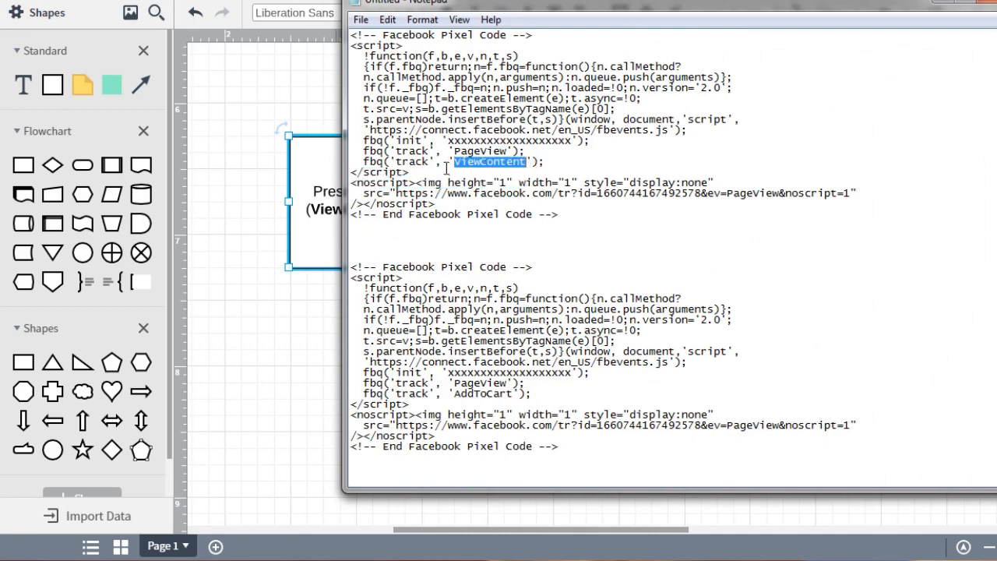
pyautogui.click(239, 216)
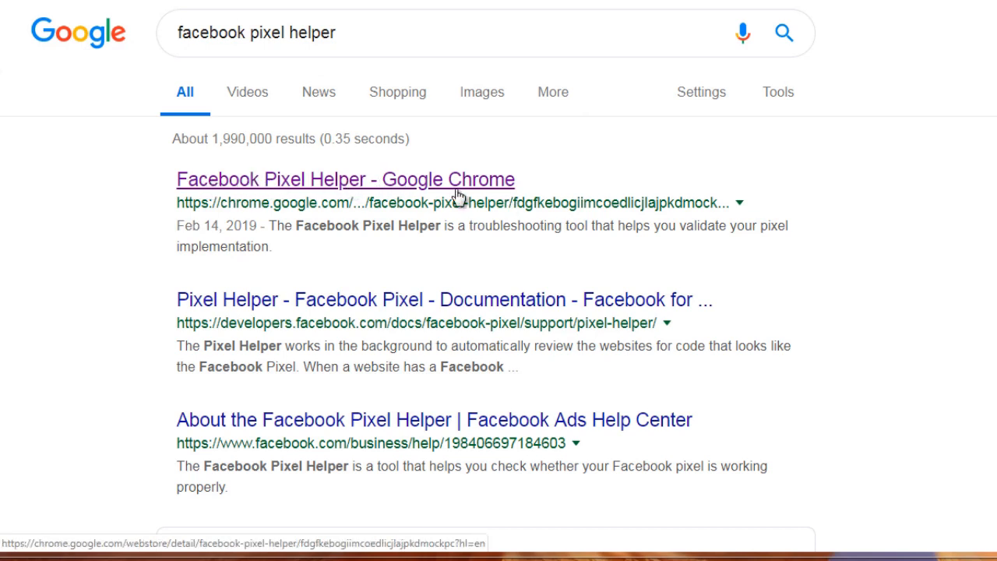
# Open the Facebook Pixel Helper page in the Chrome Web Store from the search results and look through its preview images
pyautogui.click(383, 169)
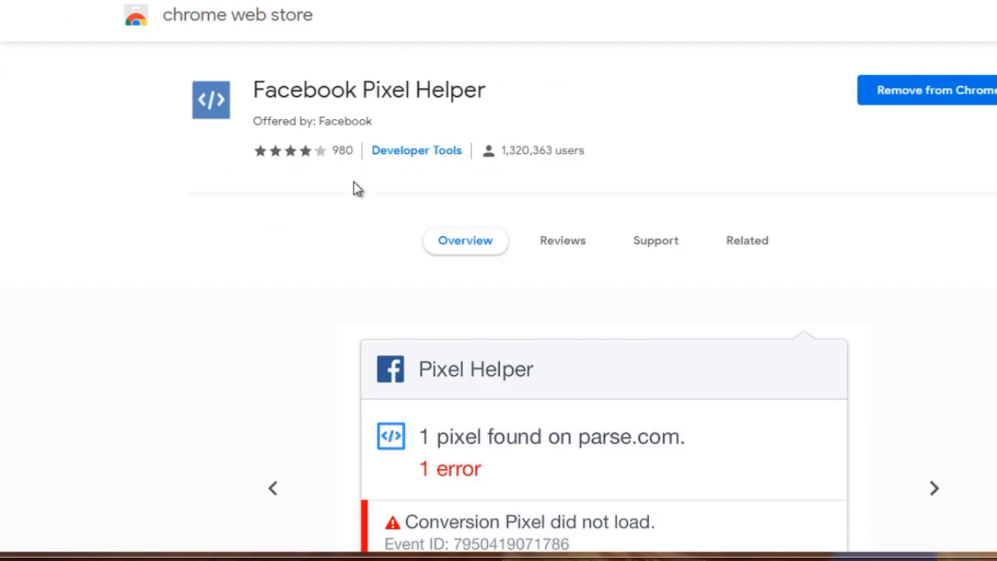
pyautogui.scroll(-3, 341, 235)
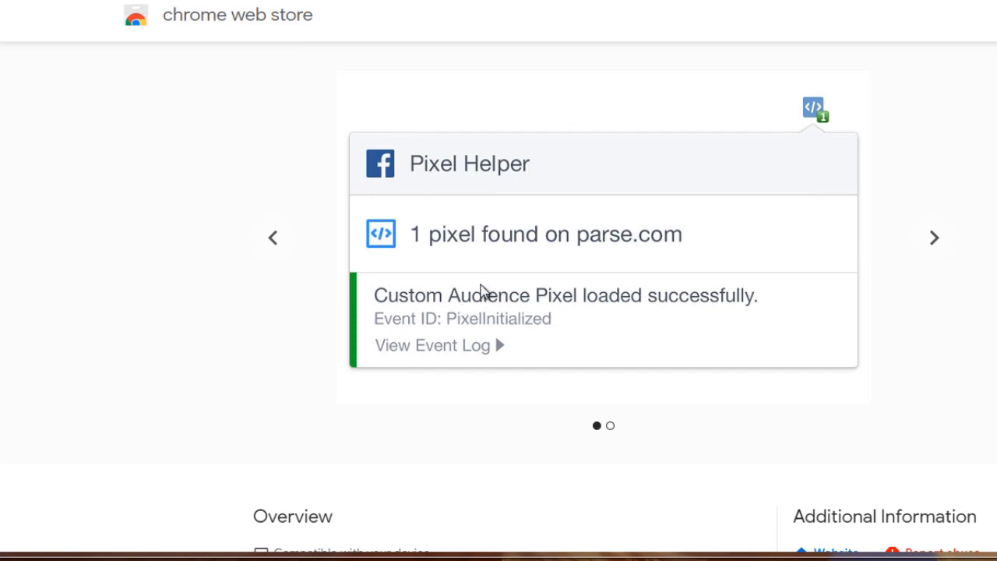
pyautogui.scroll(-4, 482, 289)
pyautogui.scroll(6, 482, 290)
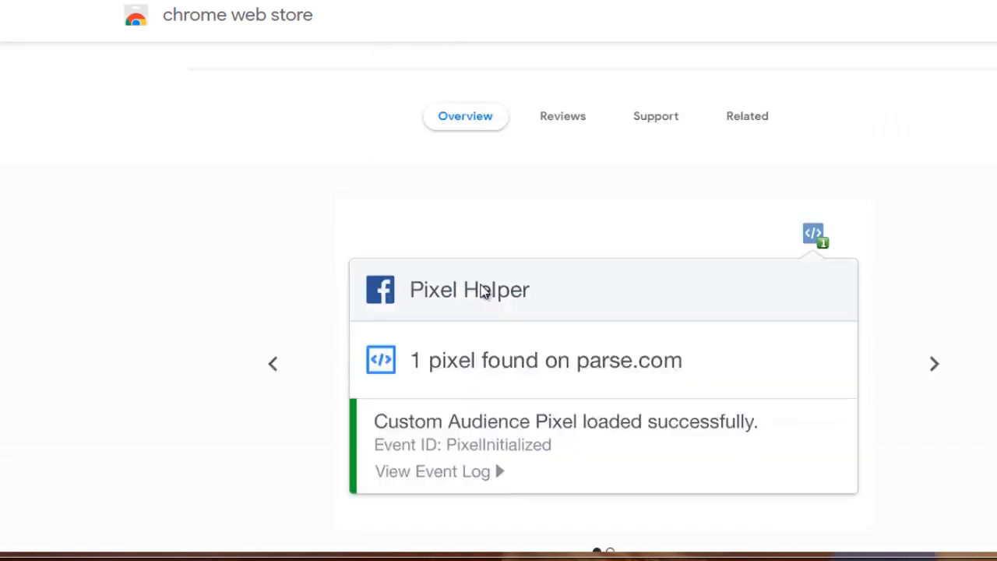
pyautogui.scroll(2, 482, 290)
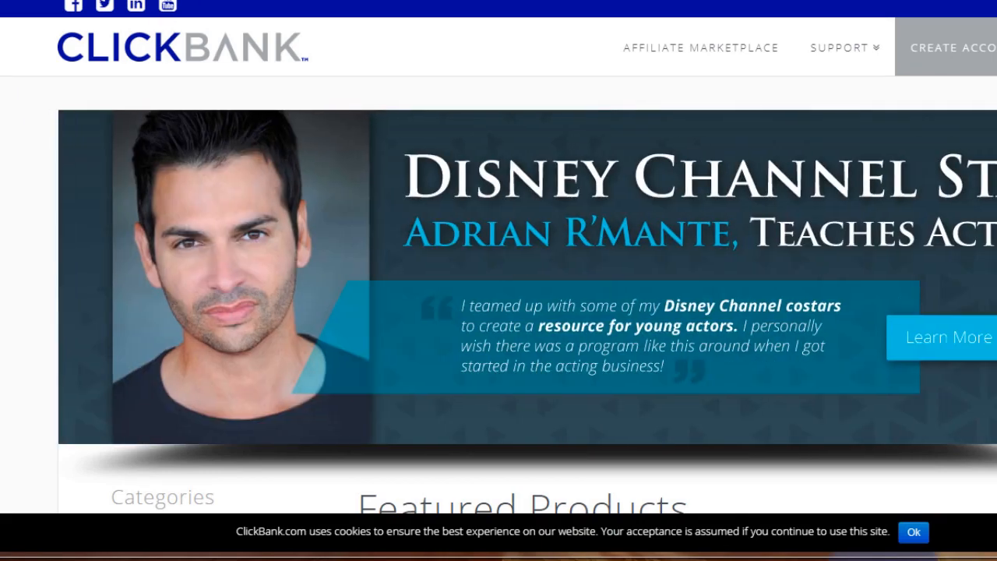
# Open Facebook Pixel Helper on the ClickBank home page and inspect the event info of the first PageView event, then collapse it
pyautogui.hotkey('alt', 'f')
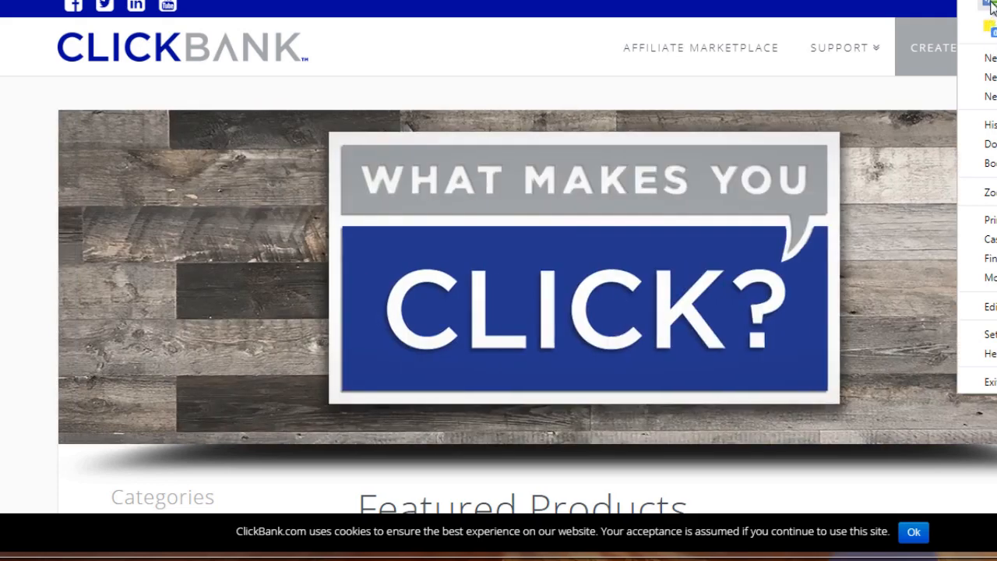
pyautogui.click(991, 6)
pyautogui.click(991, 6)
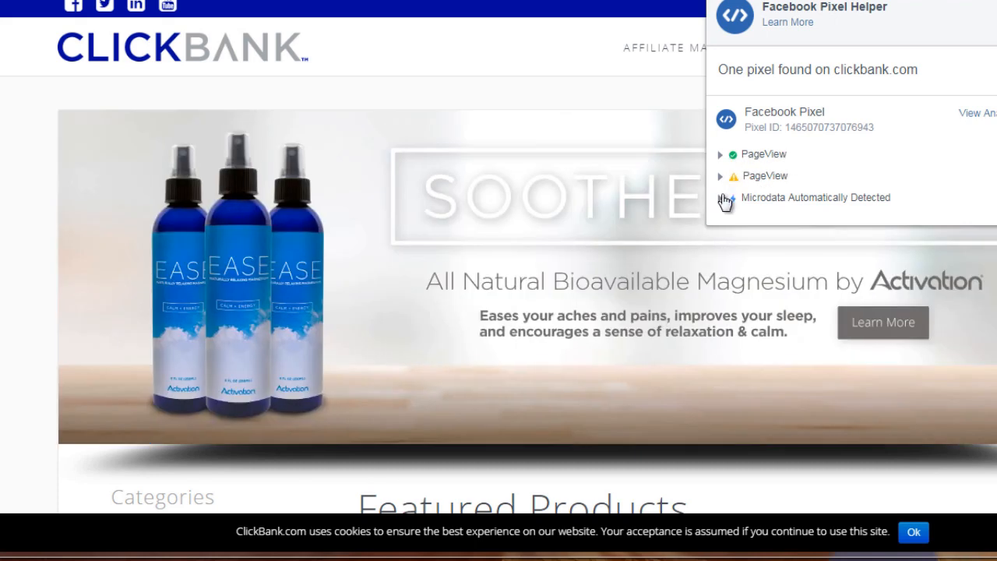
pyautogui.click(722, 156)
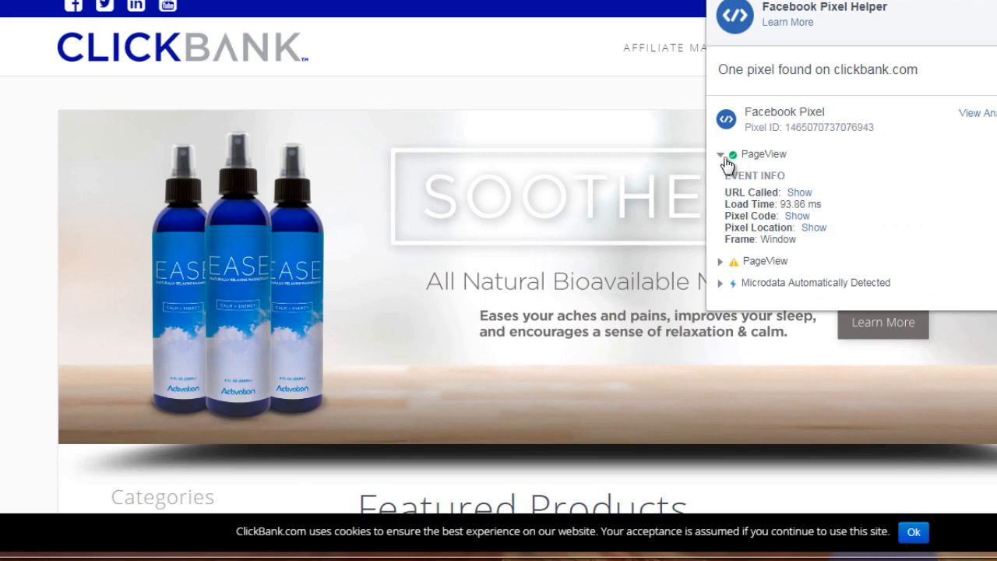
pyautogui.click(721, 156)
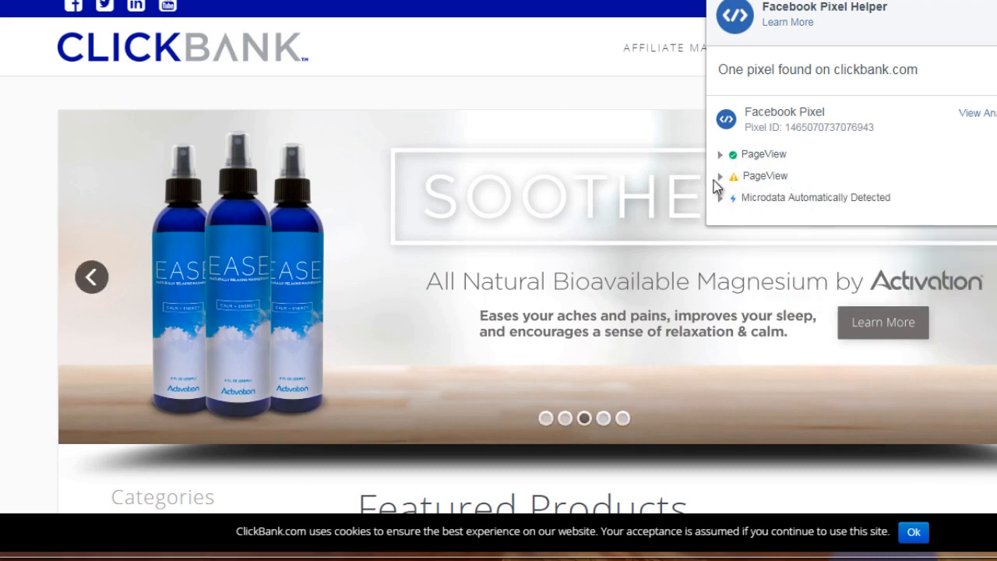